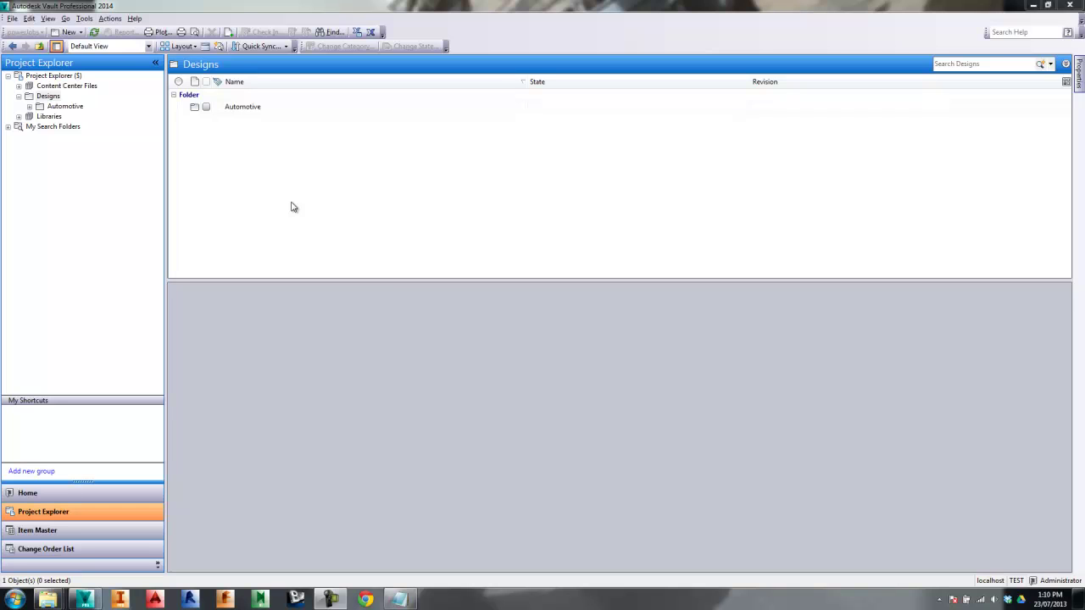
pyautogui.click(85, 19)
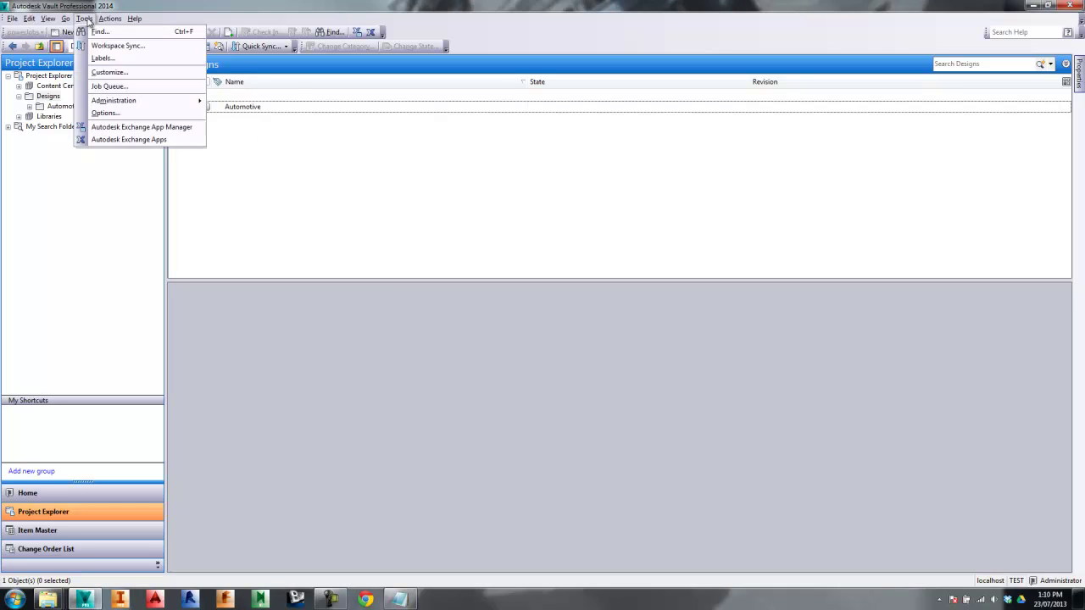
pyautogui.moveTo(153, 102)
pyautogui.click(241, 102)
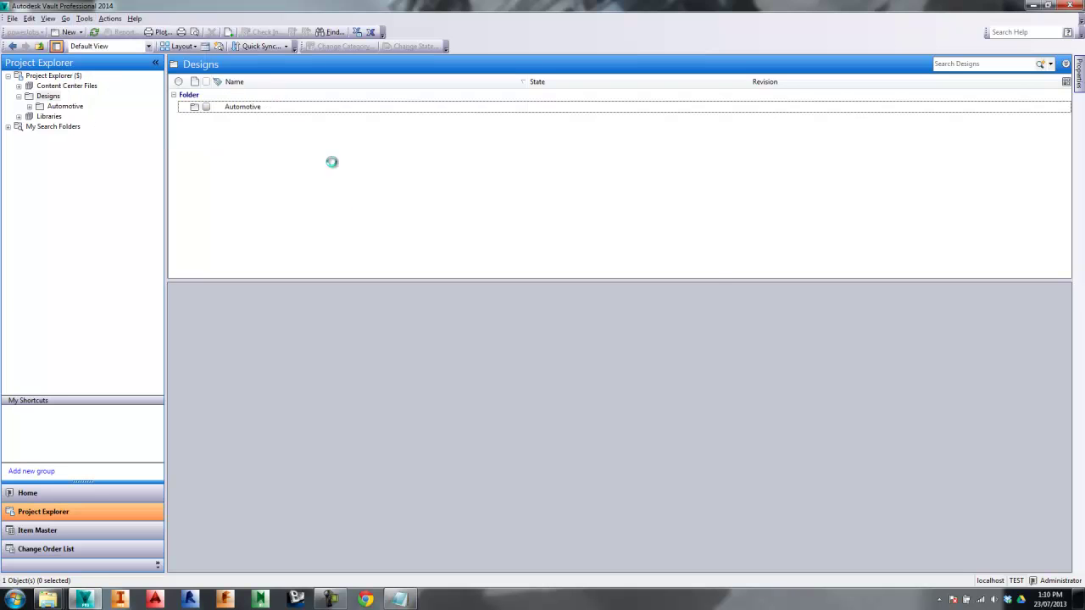
pyautogui.click(518, 135)
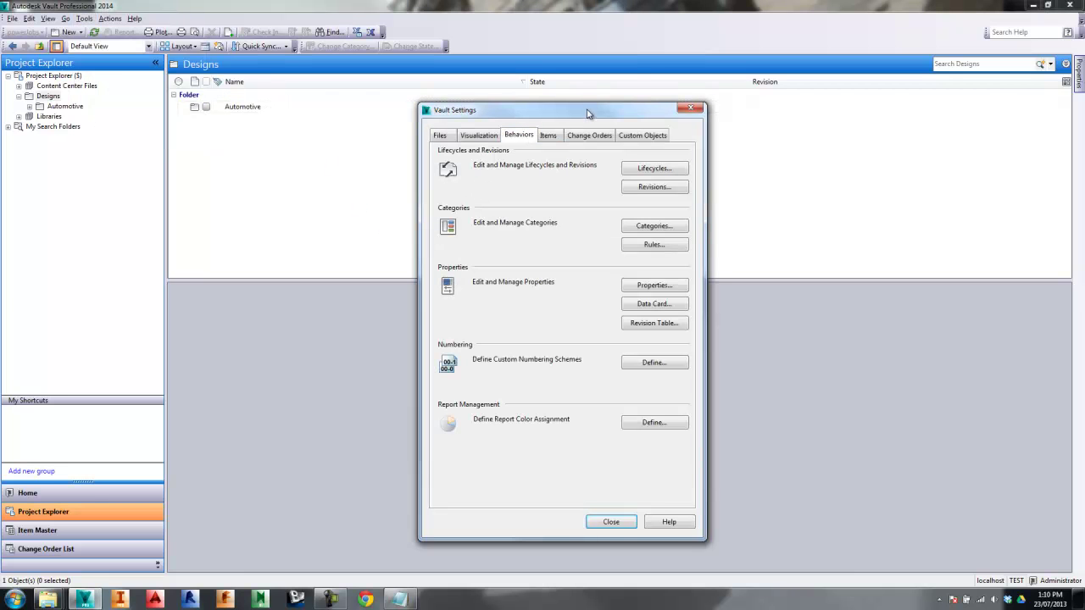
pyautogui.moveTo(588, 113); pyautogui.dragTo(503, 91)
pyautogui.click(573, 307)
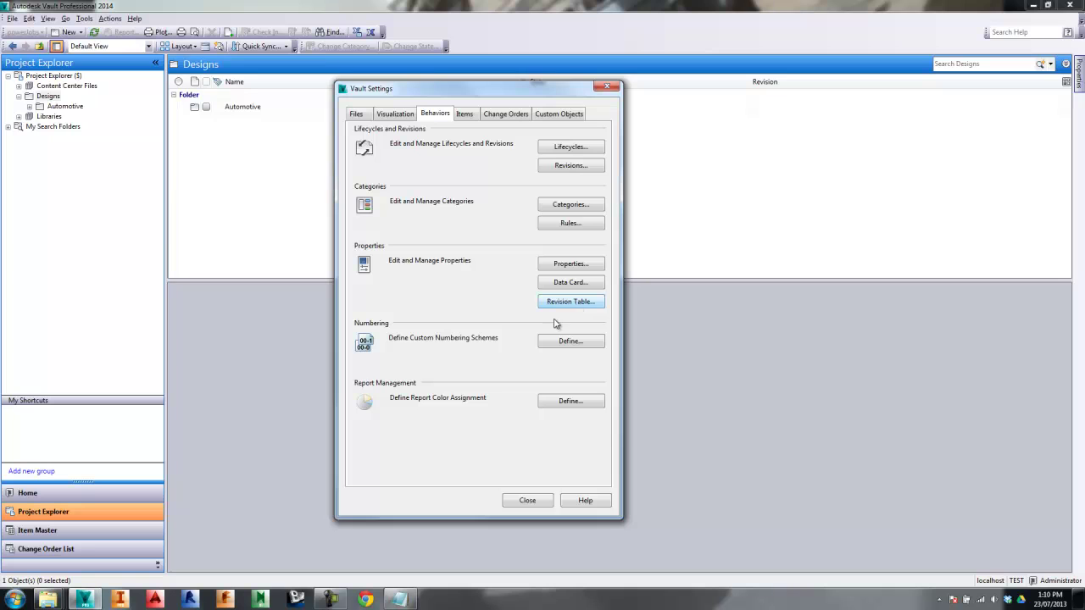
pyautogui.moveTo(211, 74); pyautogui.dragTo(469, 110)
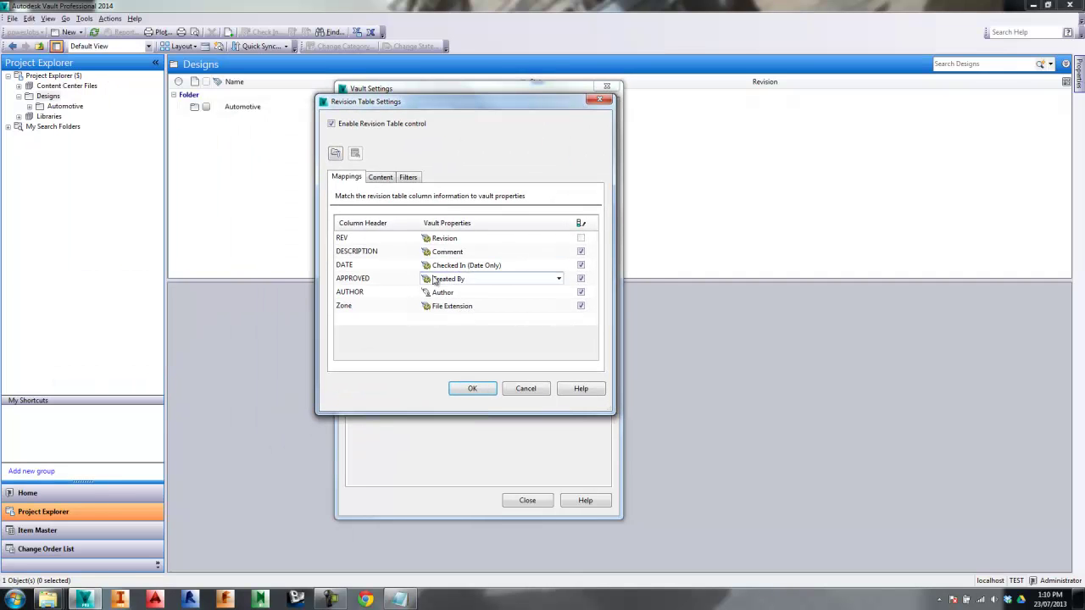
pyautogui.click(525, 389)
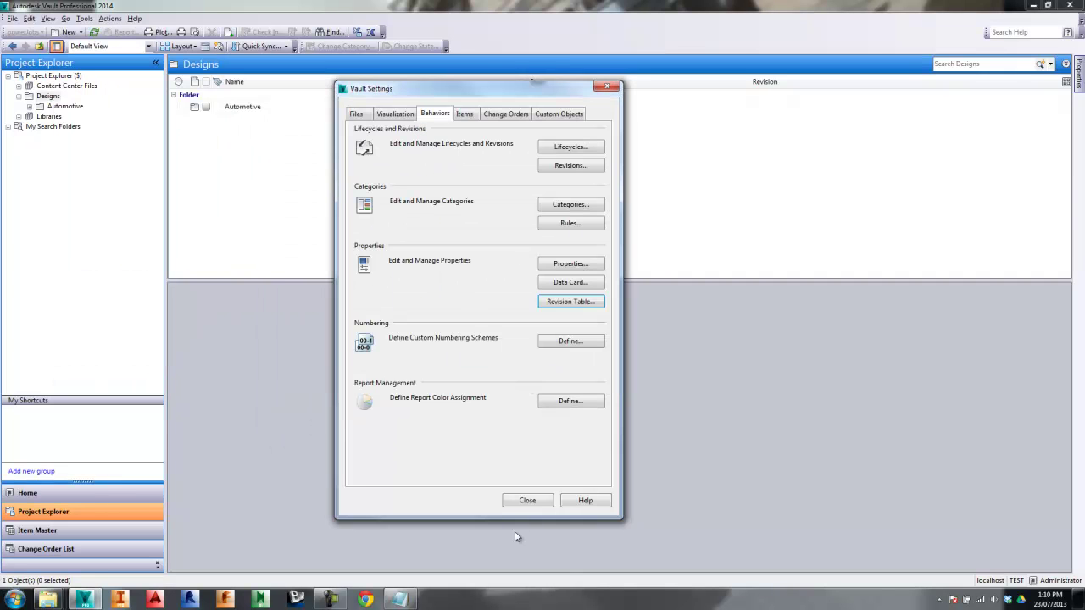
pyautogui.click(520, 506)
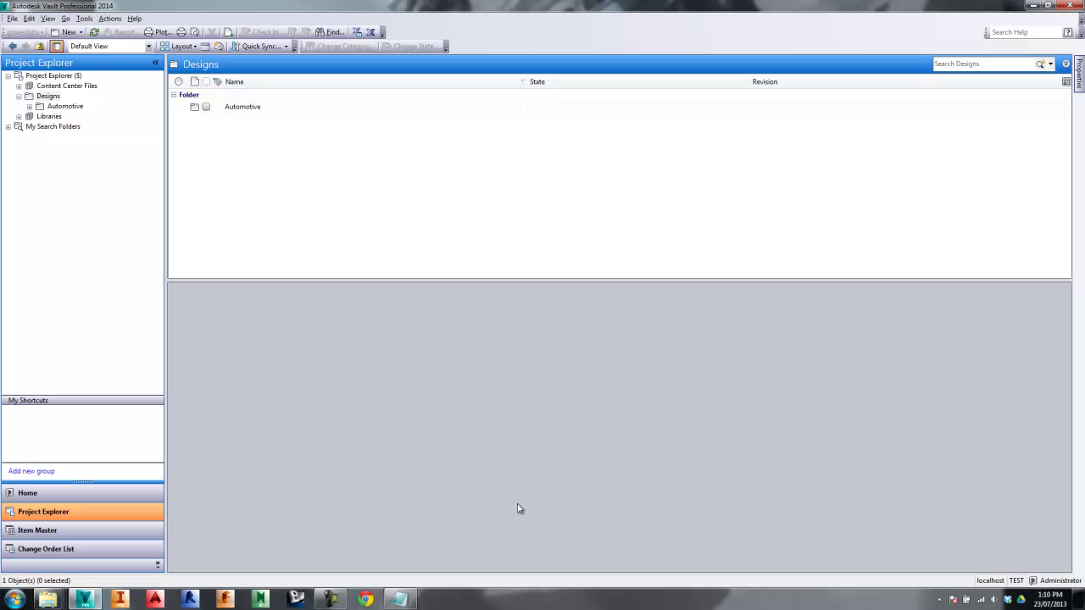
# Bring the AutoCAD 2014 folder's Explorer window forward and maximize it
pyautogui.click(1032, 6)
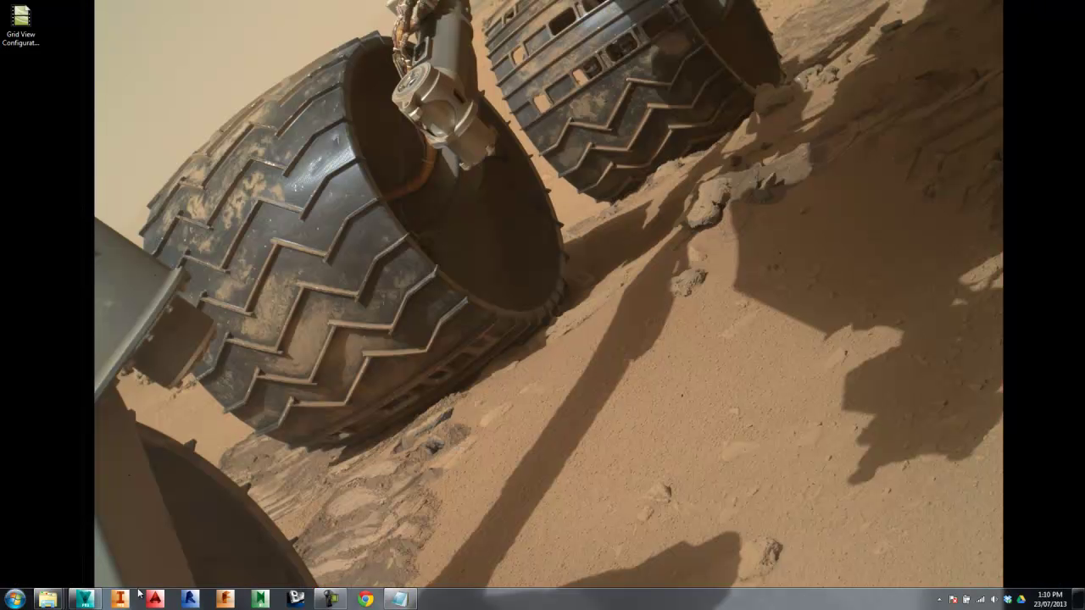
pyautogui.moveTo(49, 598)
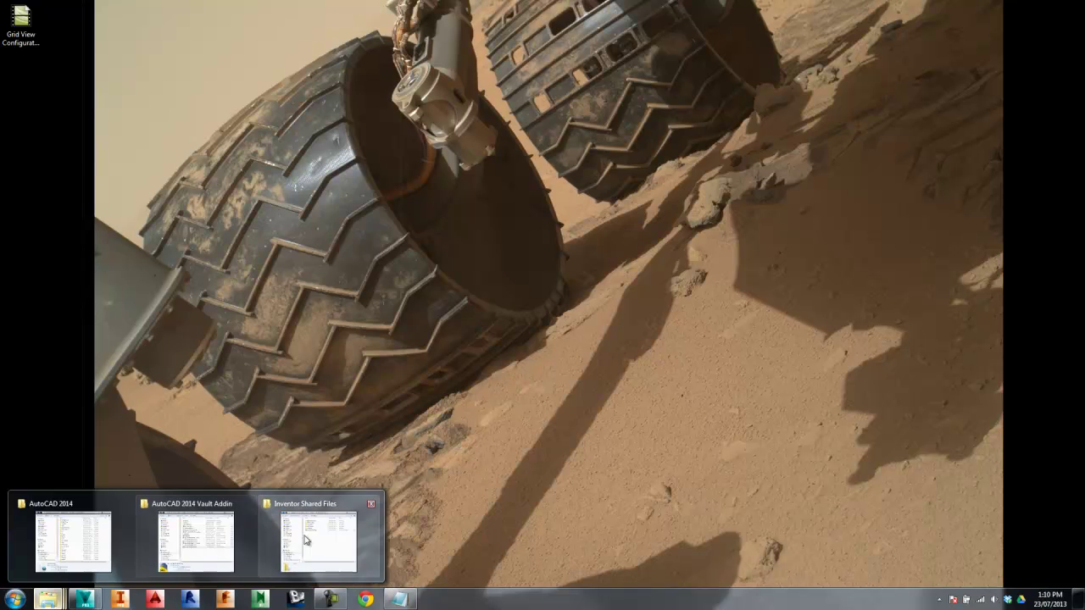
pyautogui.moveTo(316, 535)
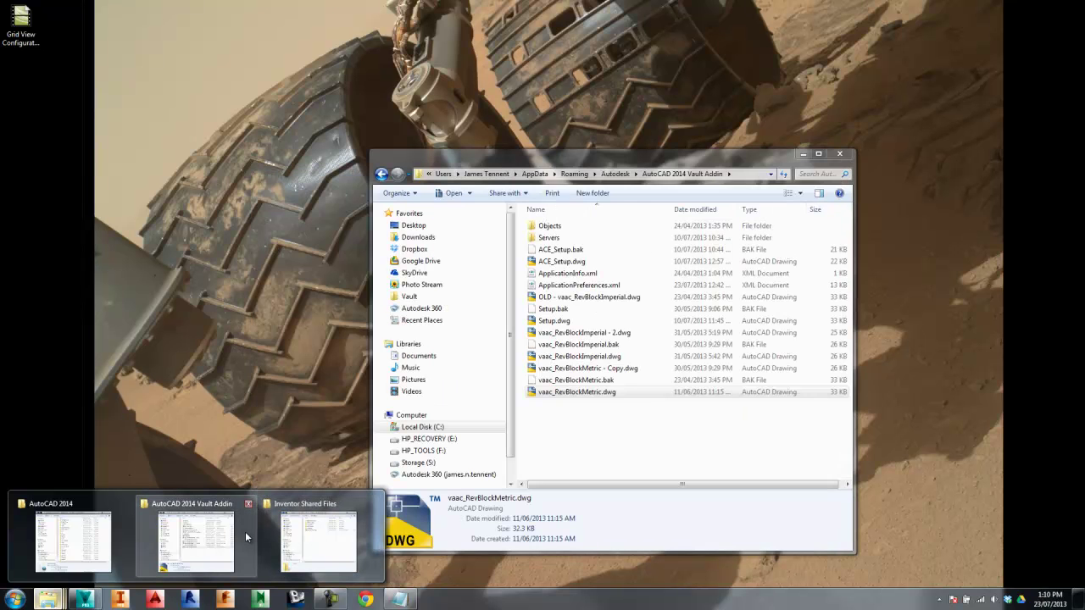
pyautogui.moveTo(106, 532)
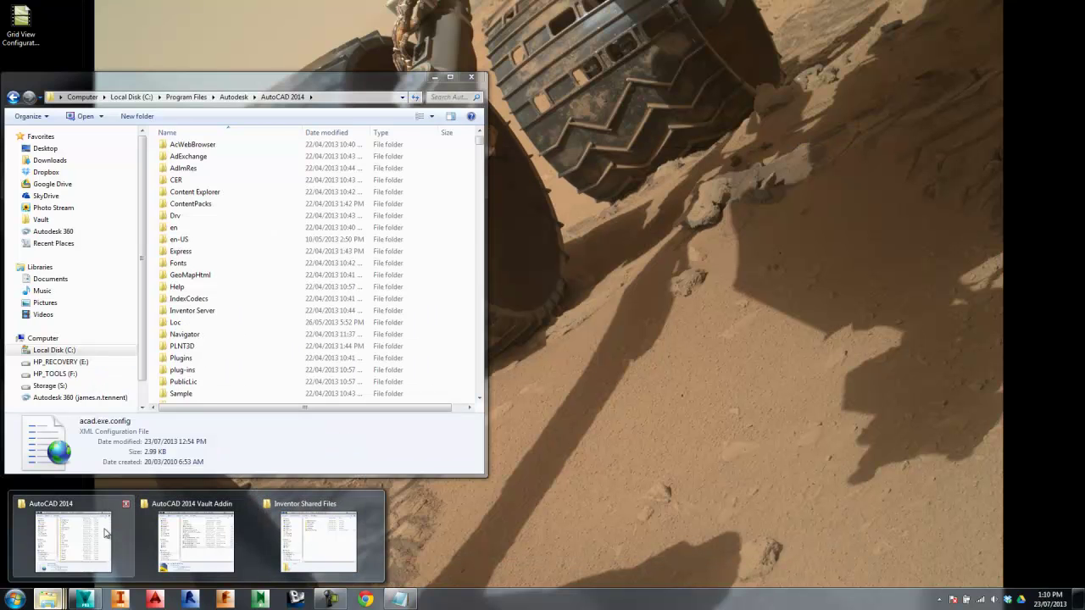
pyautogui.click(105, 530)
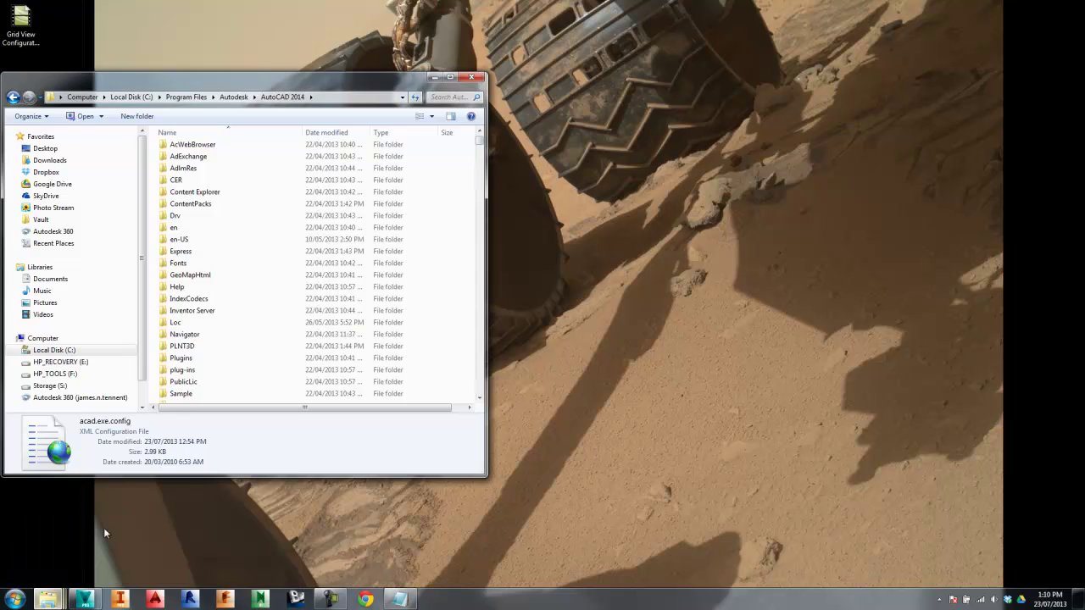
pyautogui.doubleClick(395, 82)
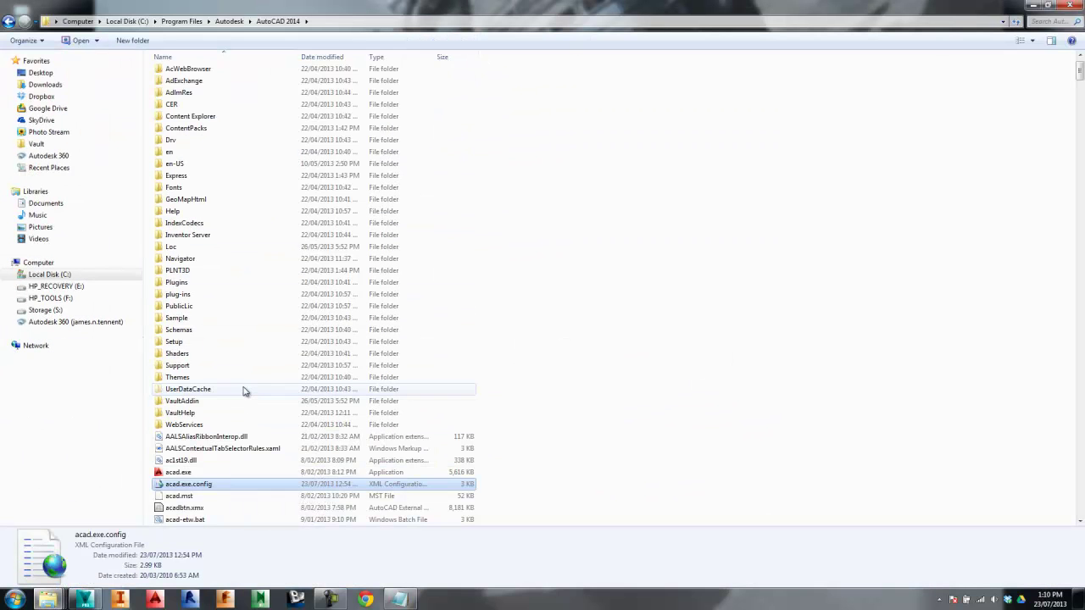
# Select the acad.exe.config file in the AutoCAD 2014 program folder
pyautogui.click(245, 390)
pyautogui.scroll(-2, 293, 378)
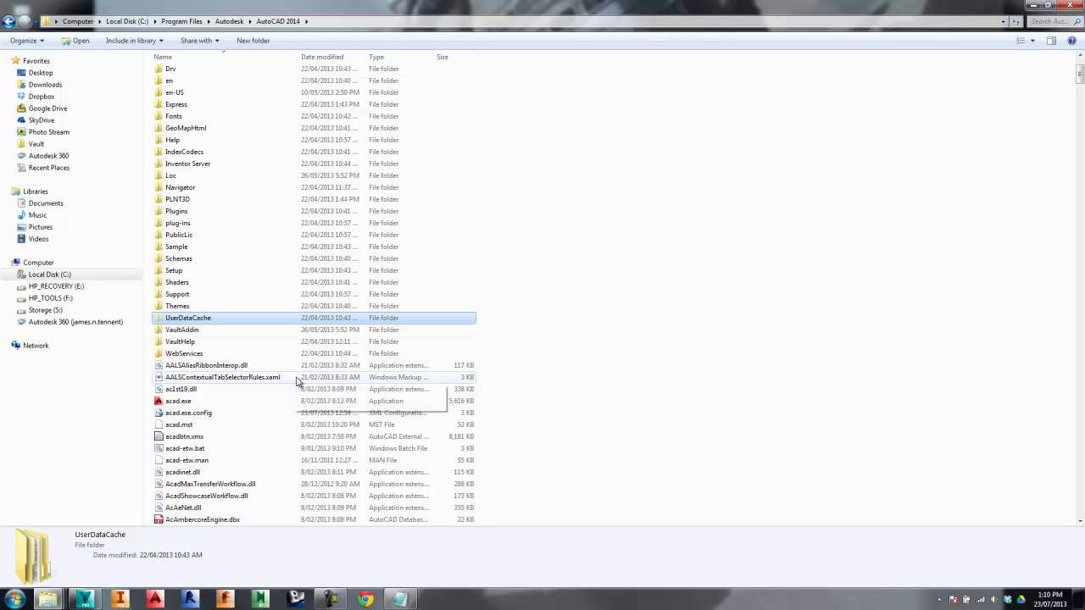
pyautogui.click(222, 415)
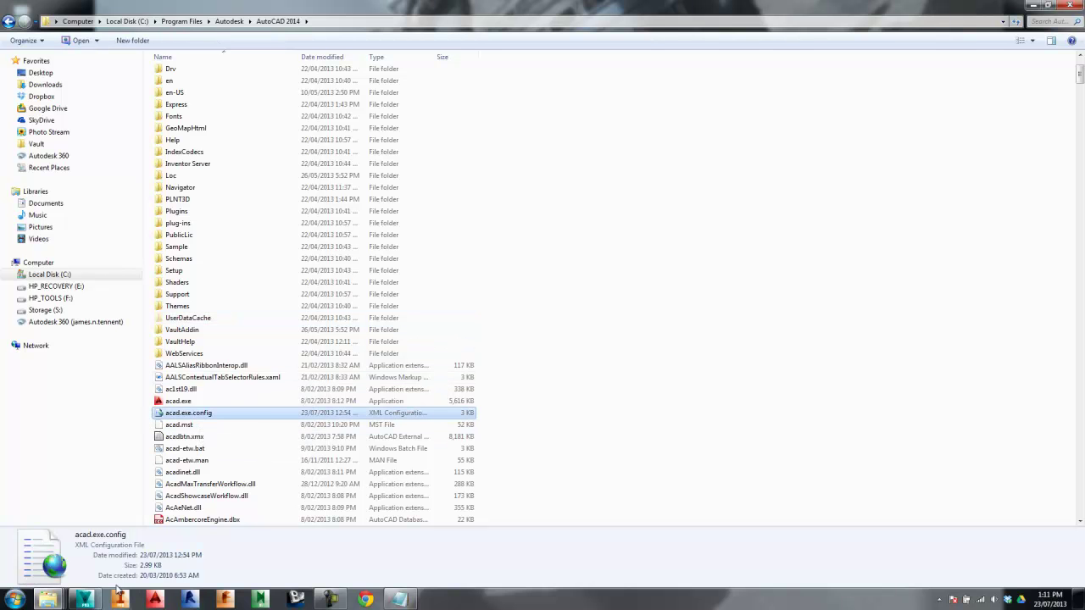
pyautogui.click(203, 537)
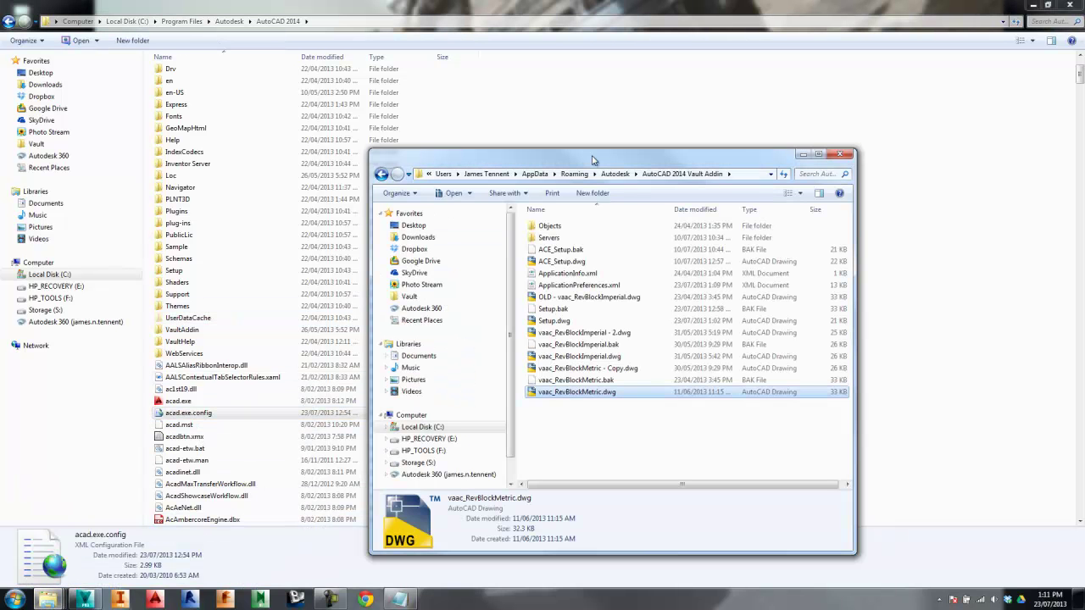
pyautogui.click(750, 174)
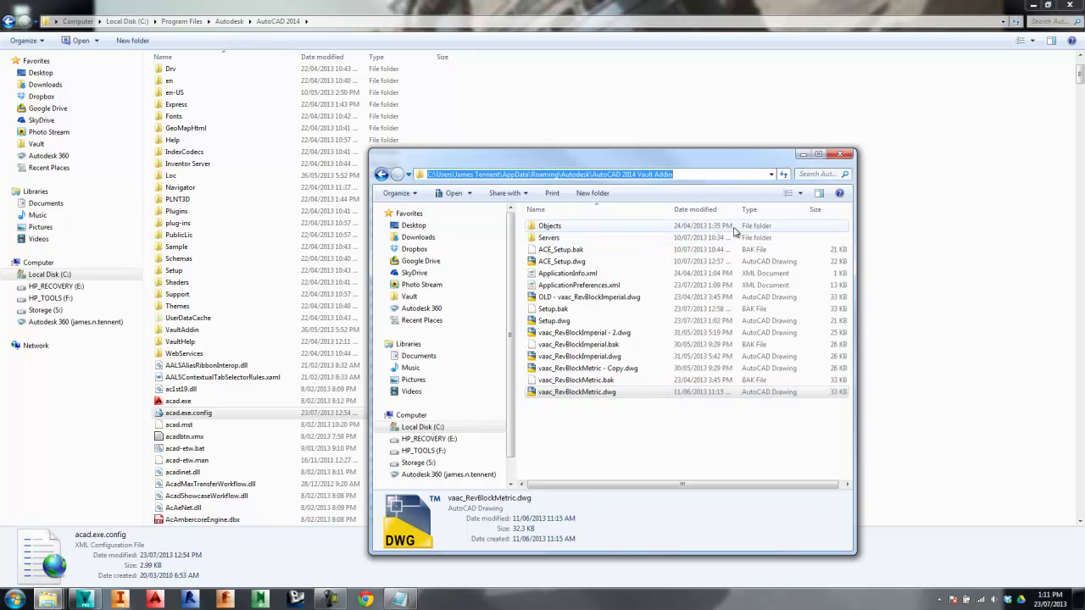
pyautogui.click(697, 177)
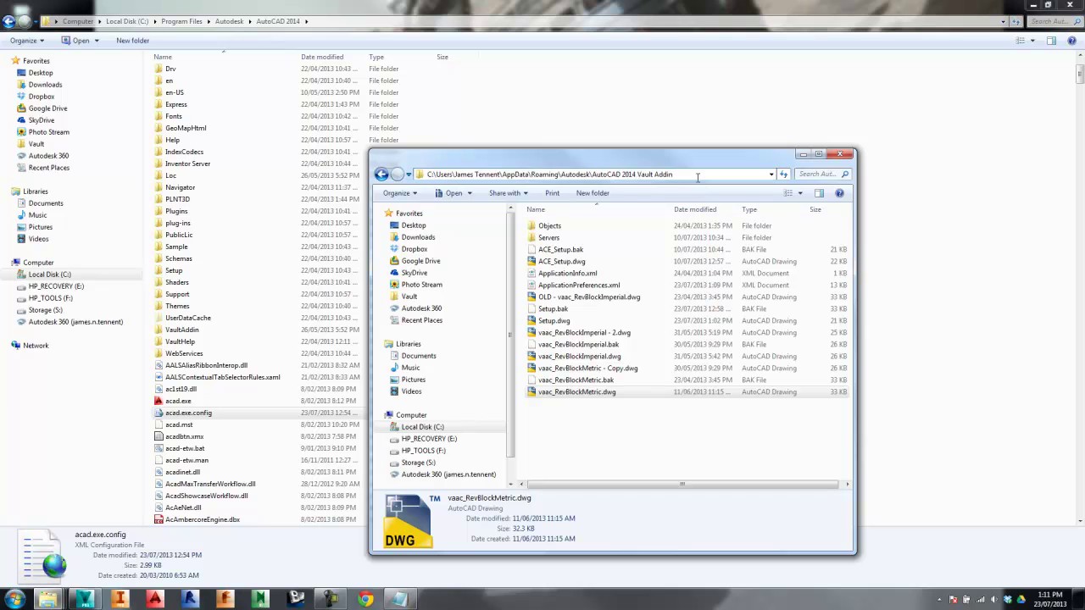
pyautogui.moveTo(696, 176); pyautogui.dragTo(425, 177)
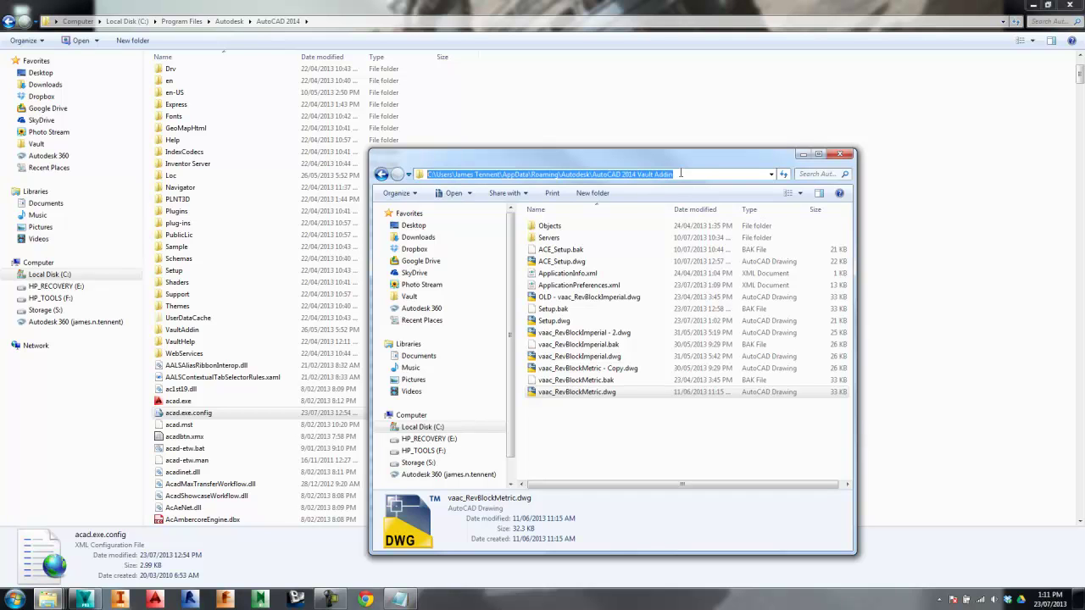
pyautogui.click(679, 173)
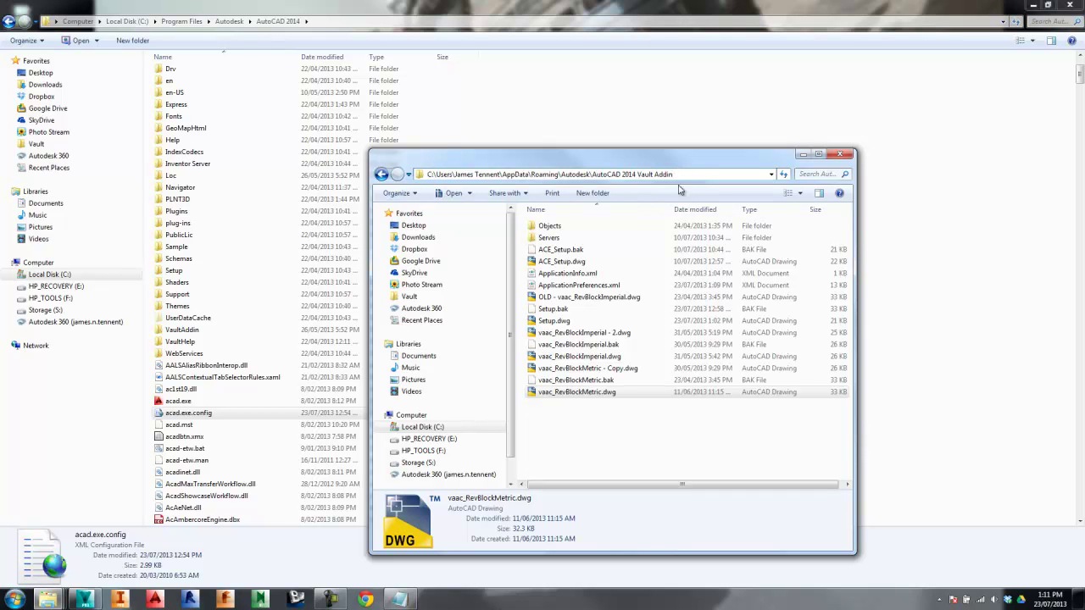
pyautogui.moveTo(686, 175); pyautogui.dragTo(398, 175)
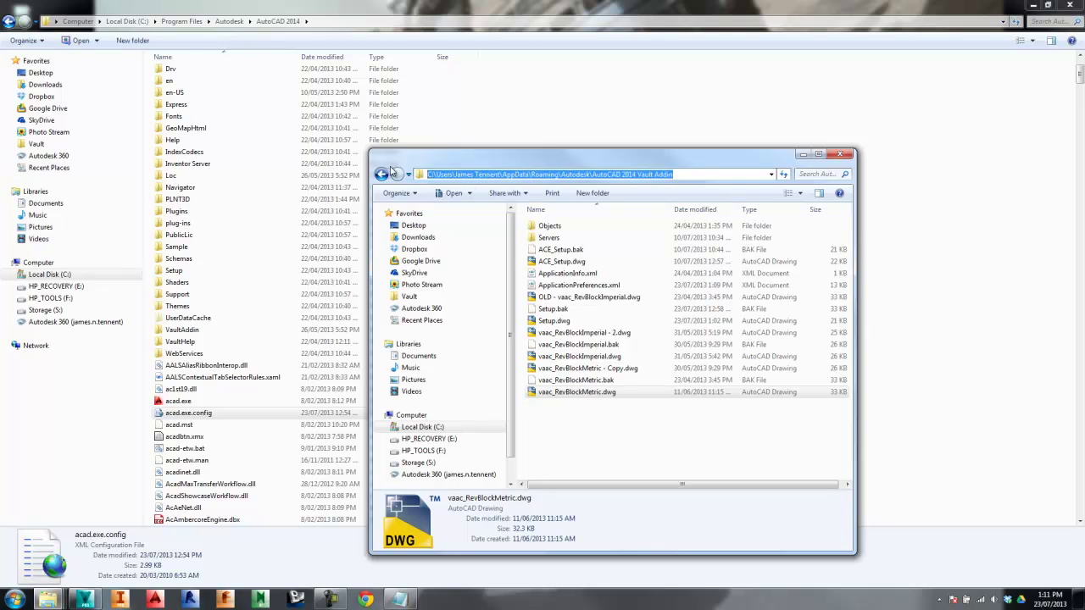
pyautogui.click(568, 392)
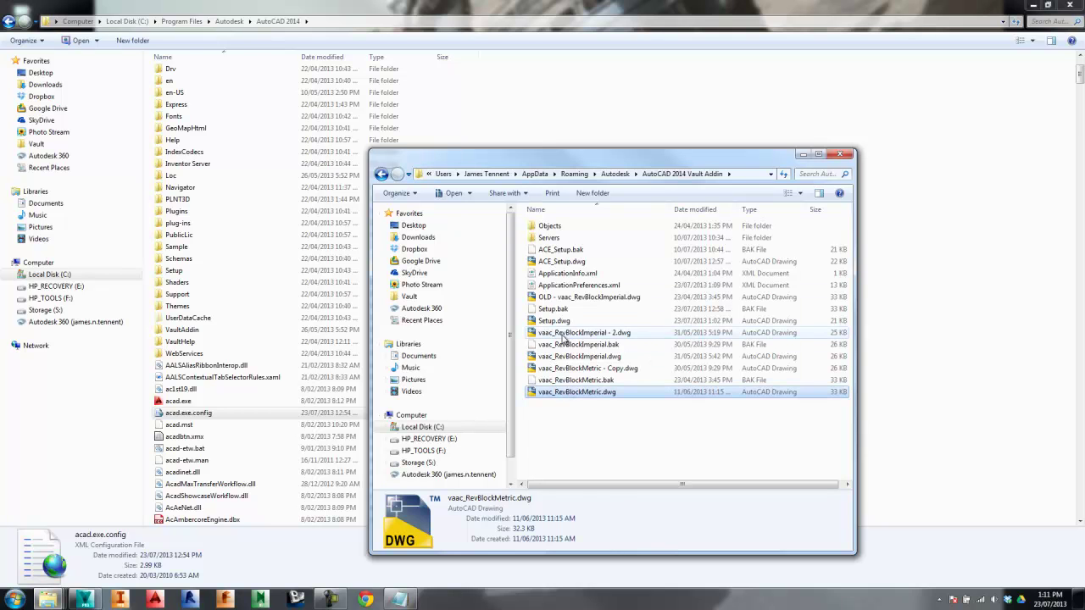
pyautogui.click(566, 337)
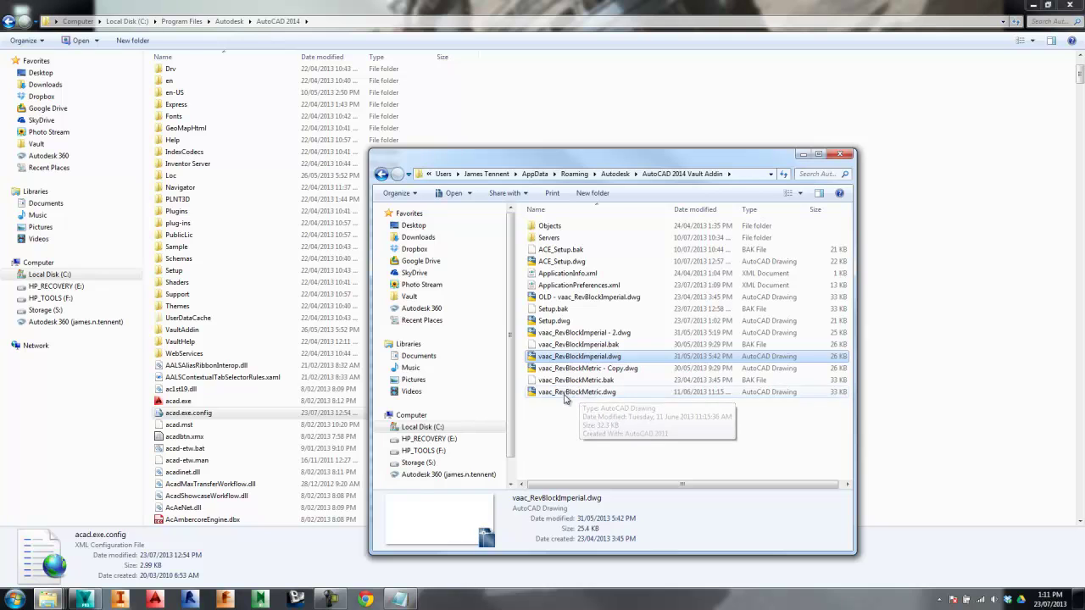
pyautogui.click(570, 393)
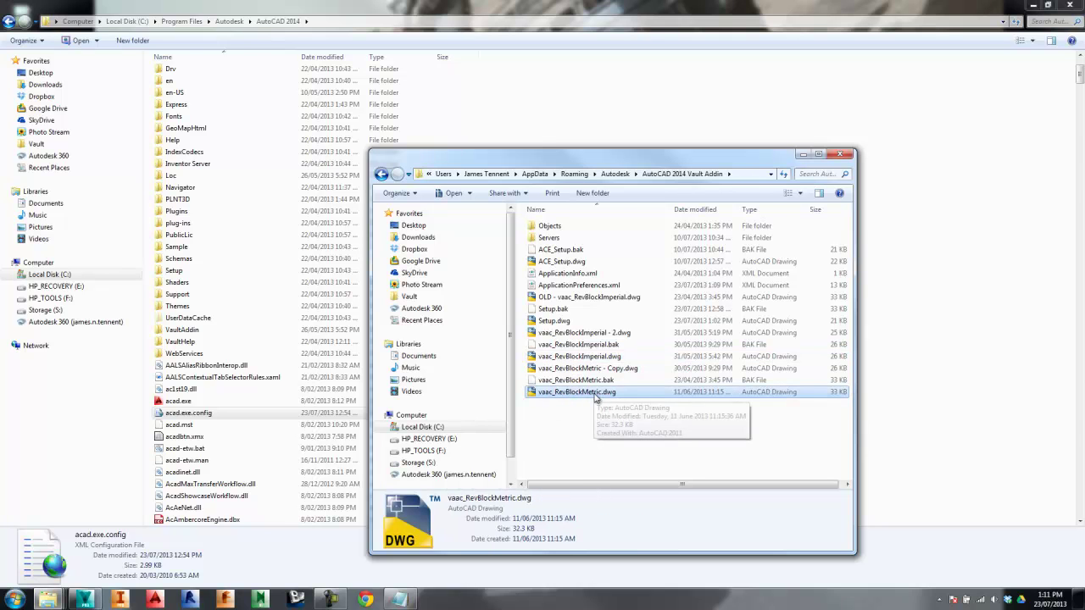
pyautogui.click(583, 358)
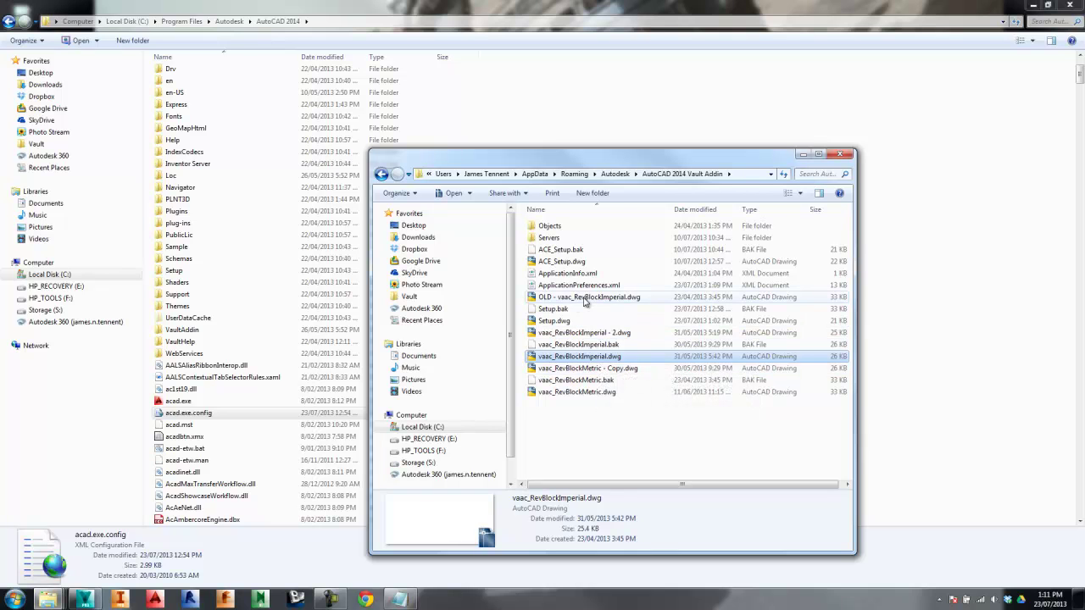
pyautogui.click(584, 298)
pyautogui.click(567, 337)
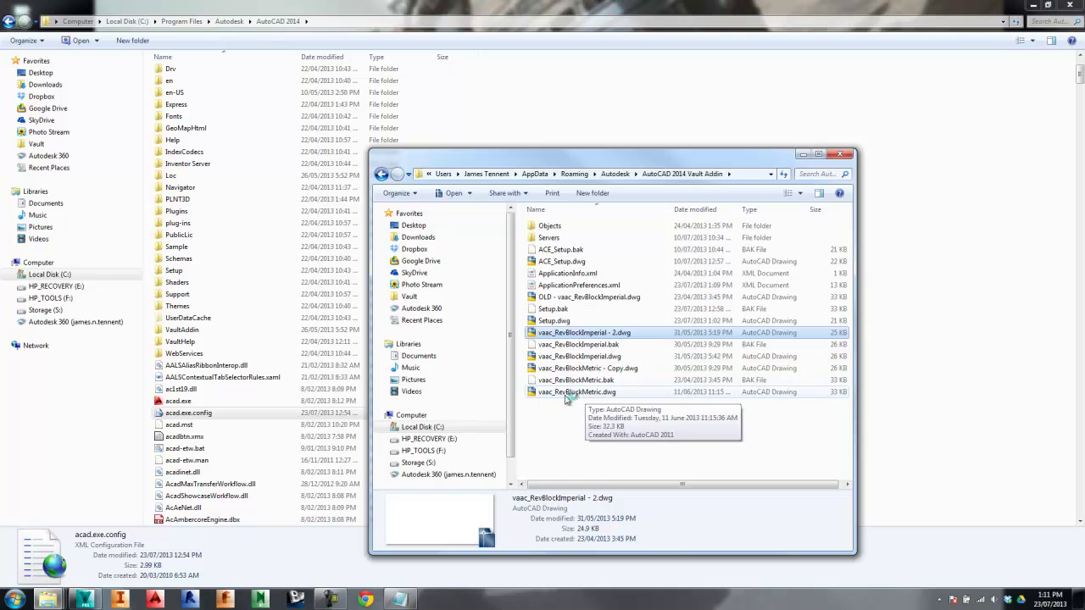
pyautogui.click(567, 393)
pyautogui.click(583, 367)
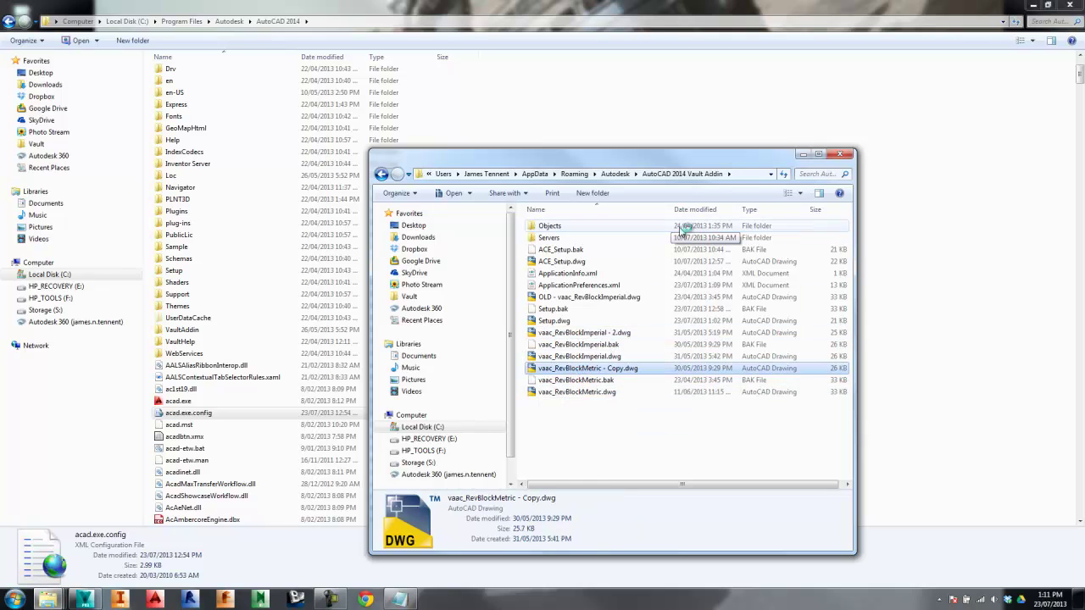
pyautogui.click(739, 174)
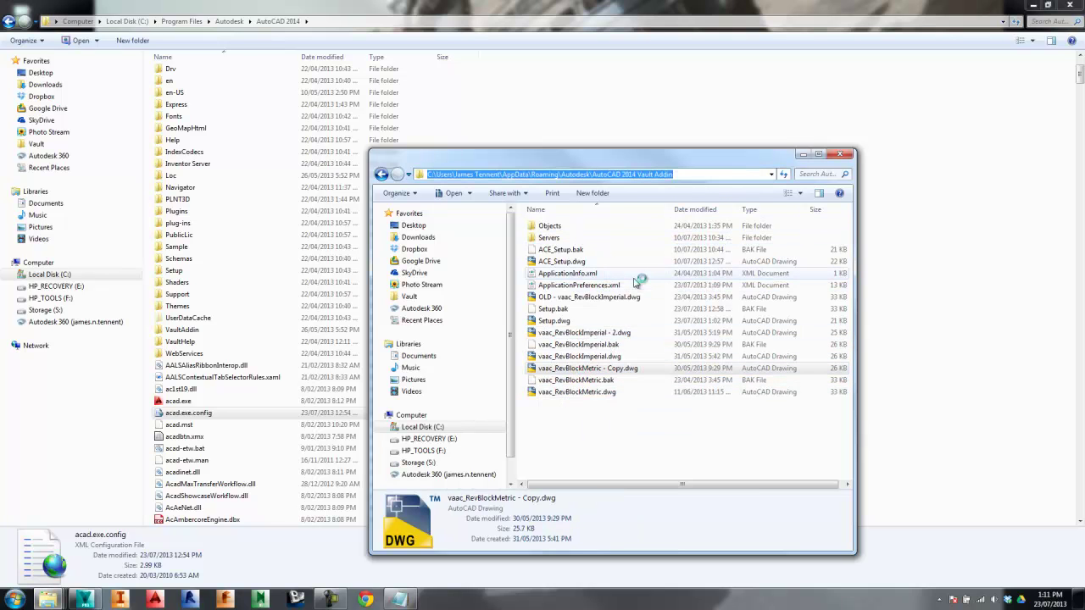
pyautogui.moveTo(674, 174); pyautogui.dragTo(429, 174)
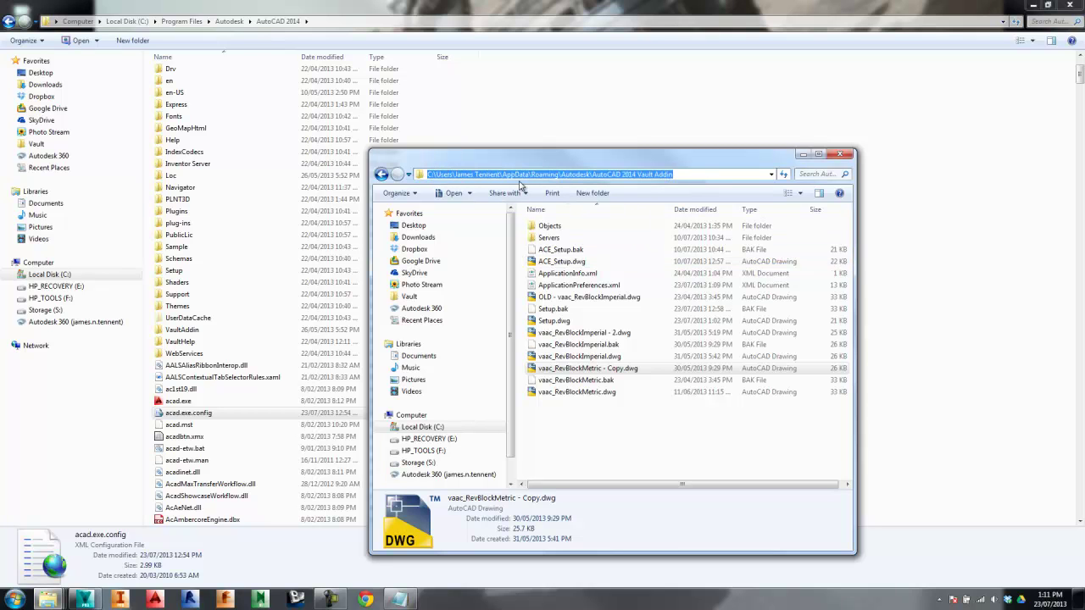
pyautogui.moveTo(680, 176); pyautogui.dragTo(431, 175)
pyautogui.click(681, 175)
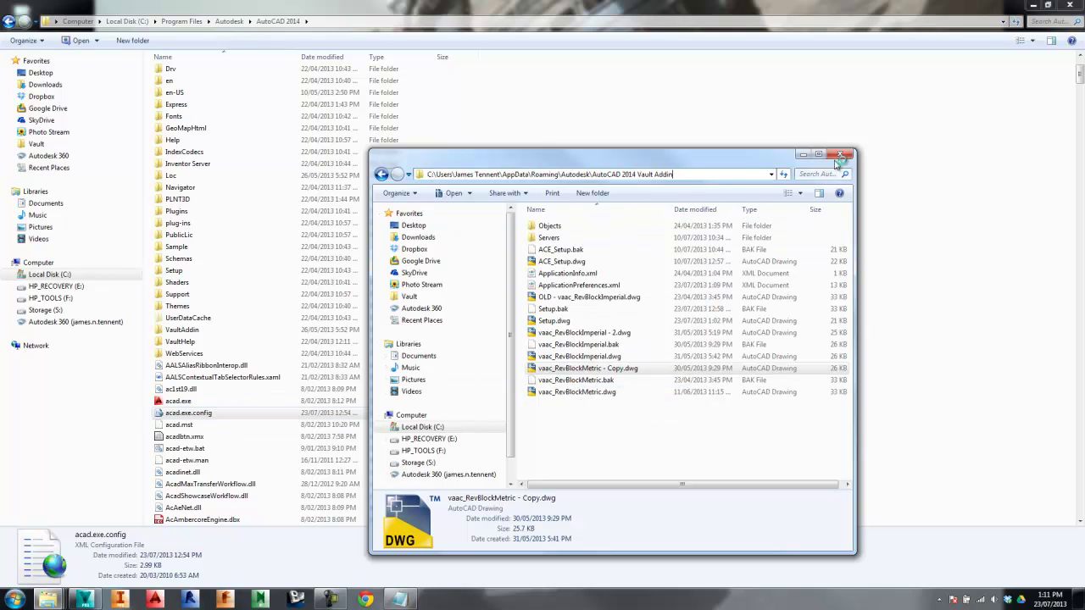
pyautogui.click(840, 158)
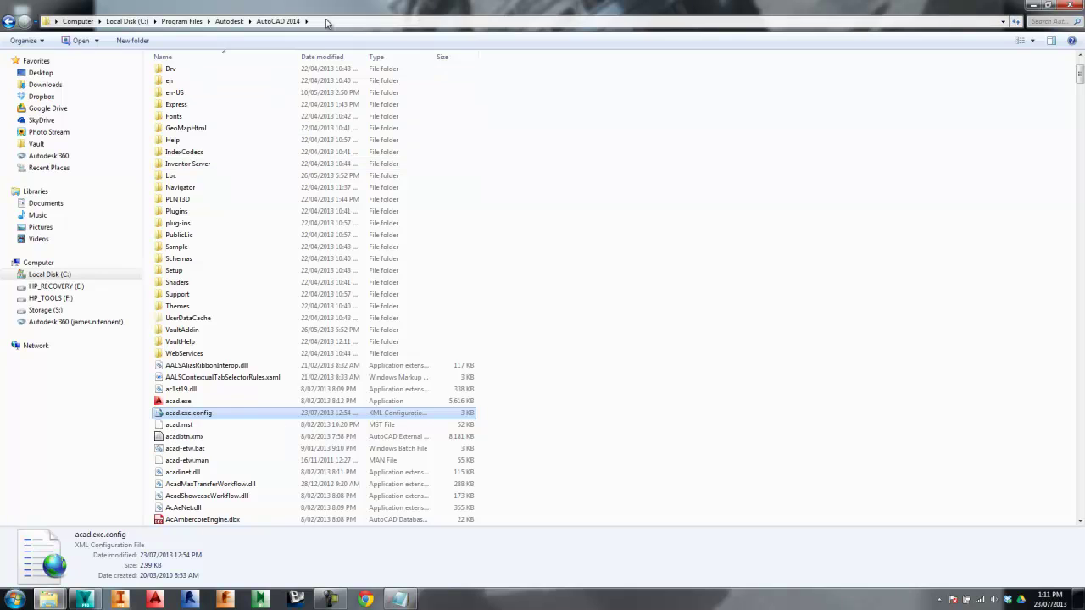
# Open acad.exe.config with Microsoft Visual Studio Tools for Applications 2.0
pyautogui.click(330, 21)
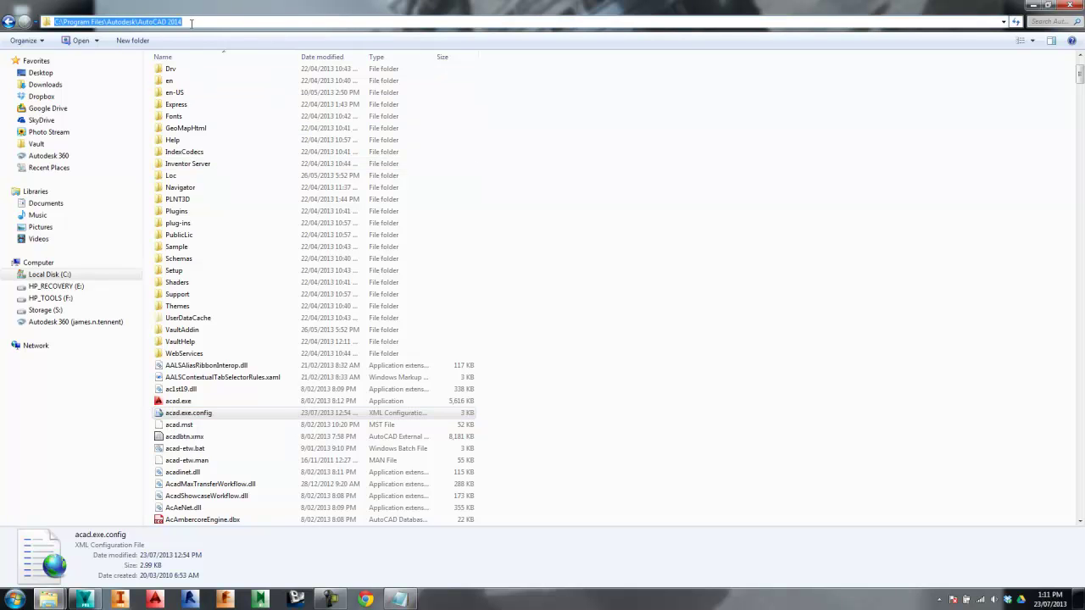
pyautogui.click(202, 24)
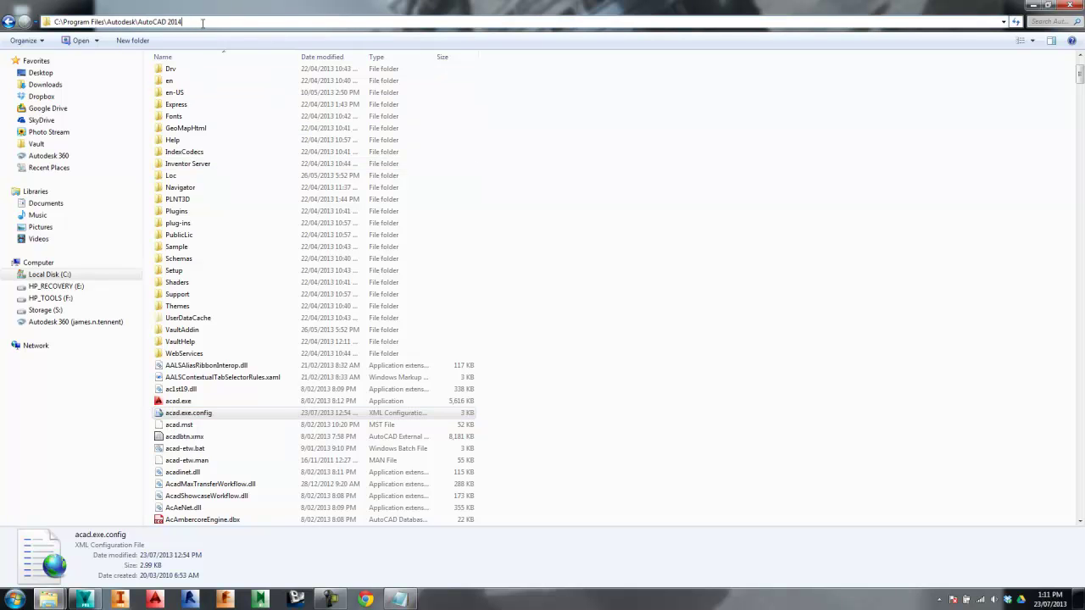
pyautogui.click(174, 414)
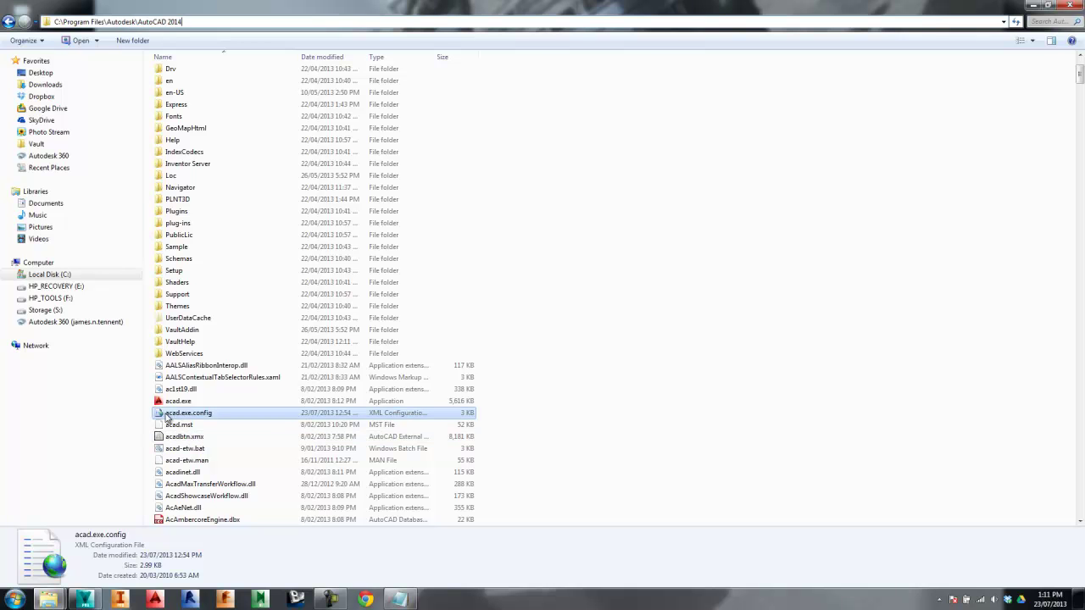
pyautogui.rightClick(182, 414)
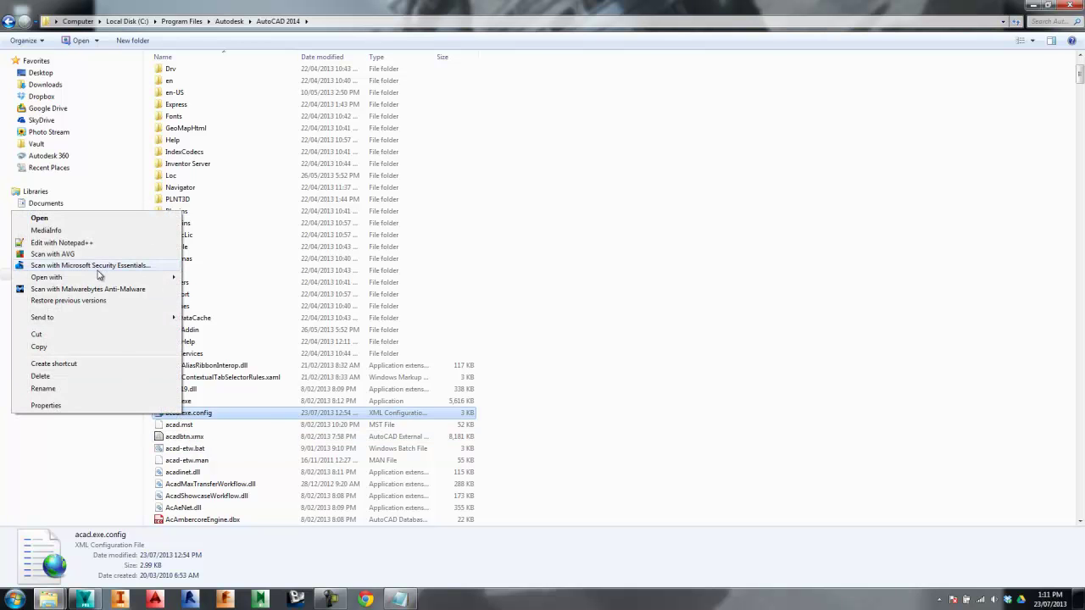
pyautogui.moveTo(123, 280)
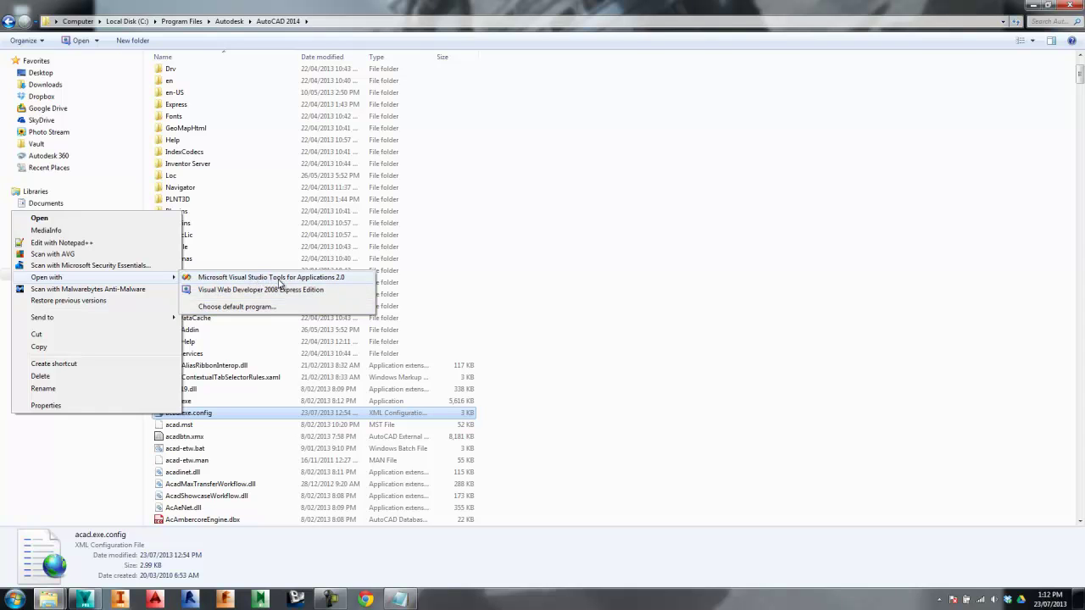
pyautogui.click(279, 279)
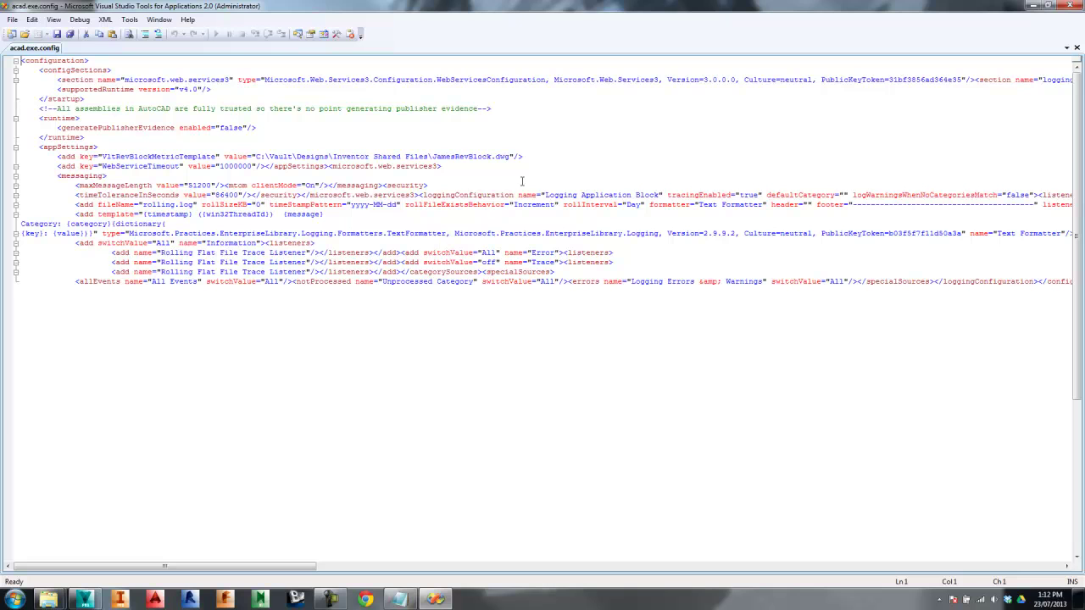
pyautogui.moveTo(543, 156); pyautogui.dragTo(59, 160)
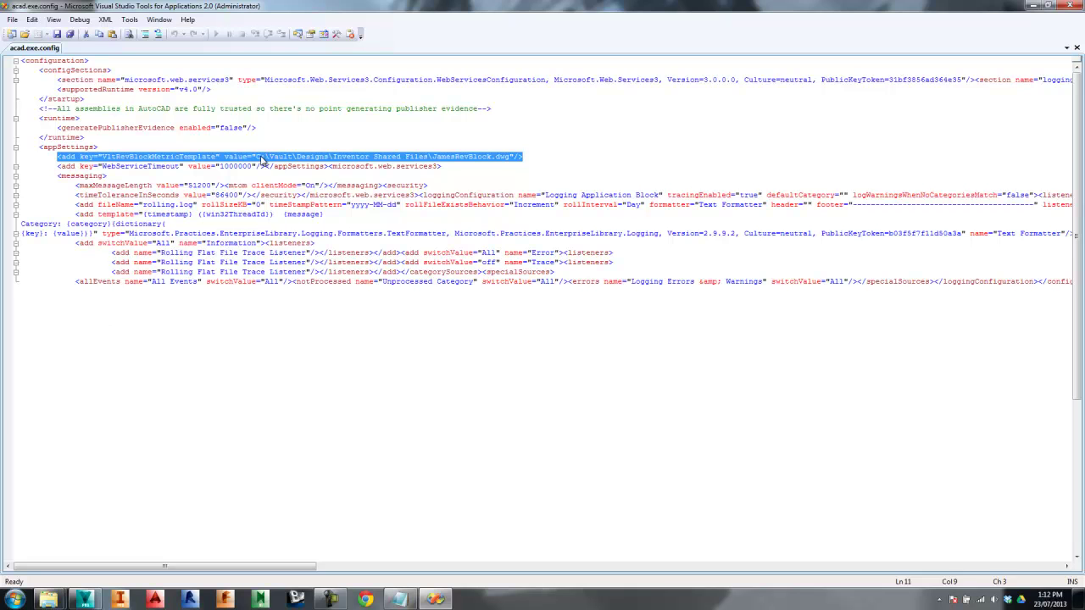
pyautogui.click(257, 157)
pyautogui.moveTo(258, 157); pyautogui.dragTo(510, 156)
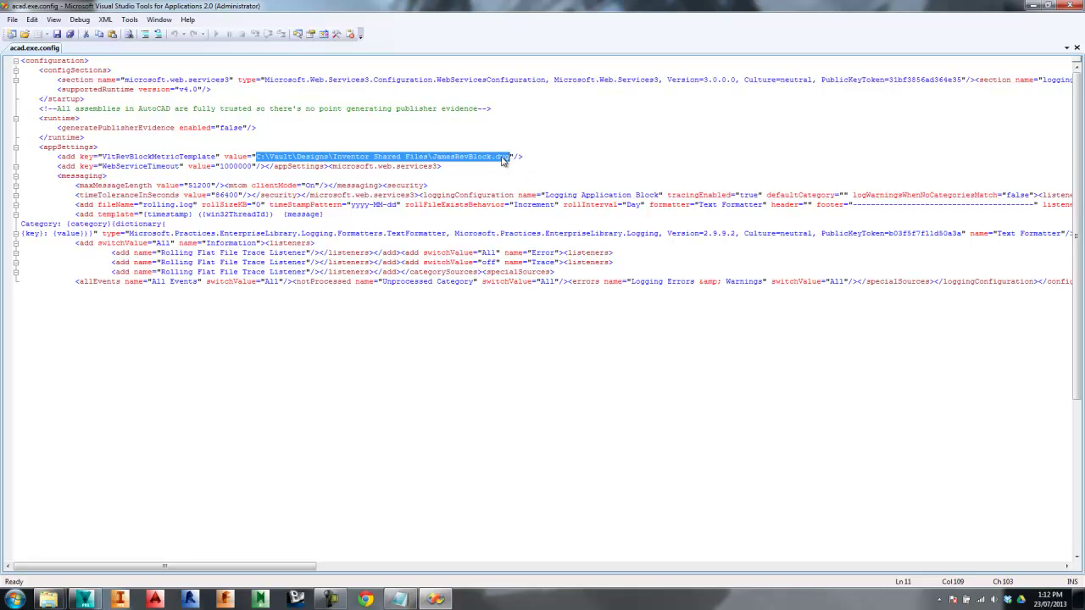
pyautogui.click(506, 157)
pyautogui.moveTo(510, 157)
pyautogui.mouseDown()
pyautogui.moveTo(433, 159)
pyautogui.moveTo(491, 156)
pyautogui.mouseUp()
pyautogui.click(512, 156)
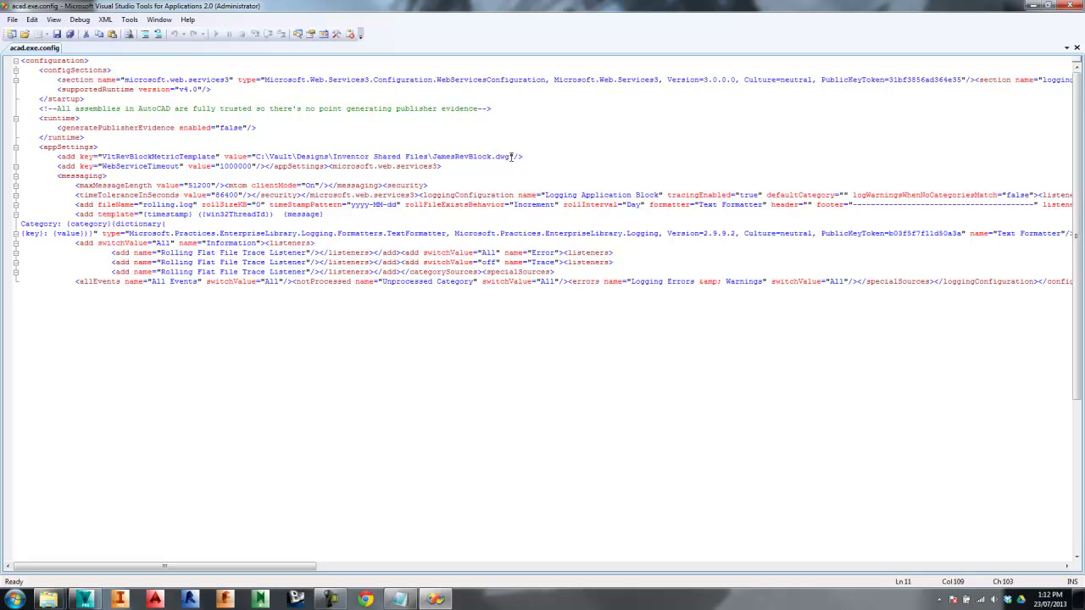
pyautogui.moveTo(49, 598)
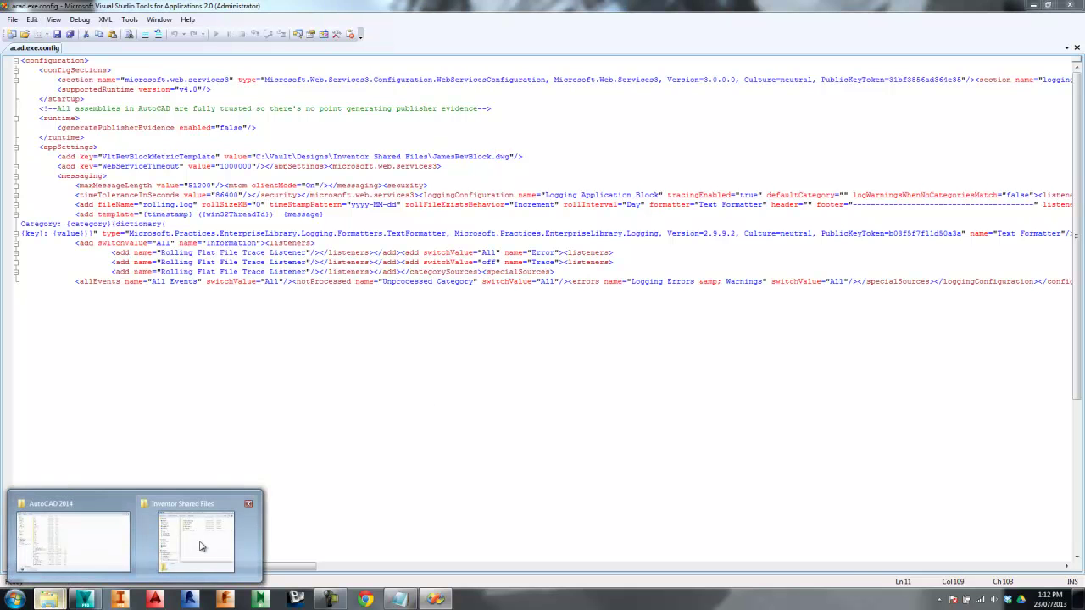
# Check JamesRevBlock.dwg in Inventor Shared Files, then close that window and the config editor
pyautogui.click(201, 547)
pyautogui.moveTo(508, 186); pyautogui.dragTo(593, 219)
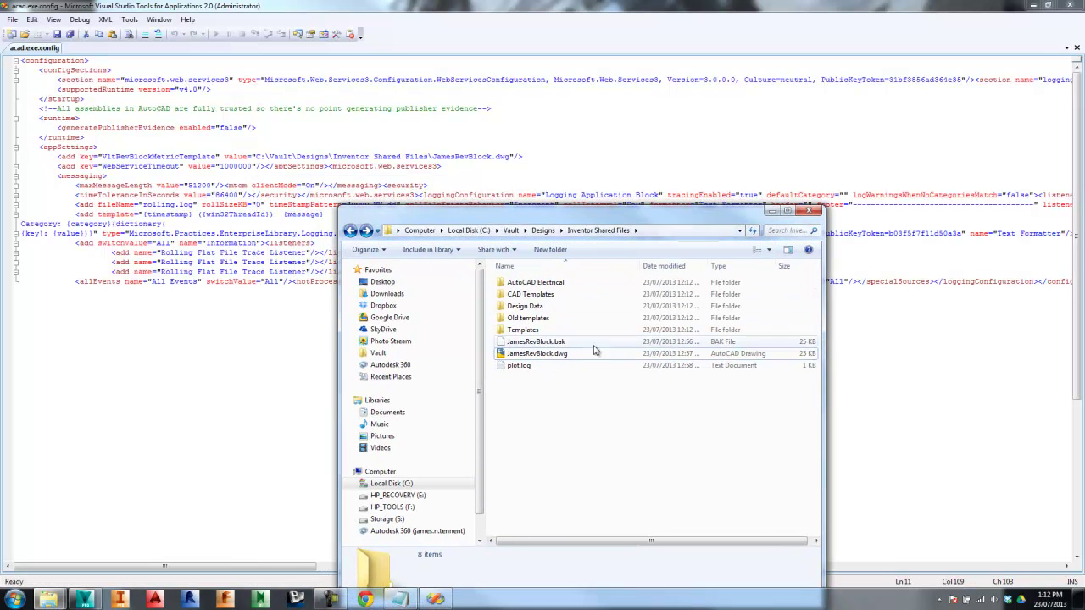
pyautogui.click(519, 358)
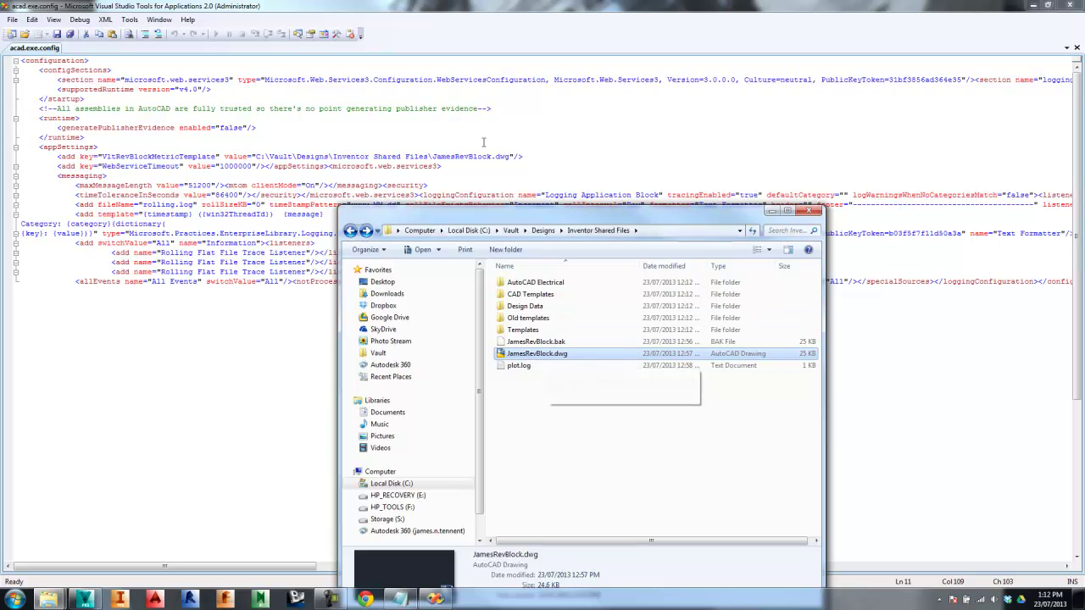
pyautogui.click(669, 231)
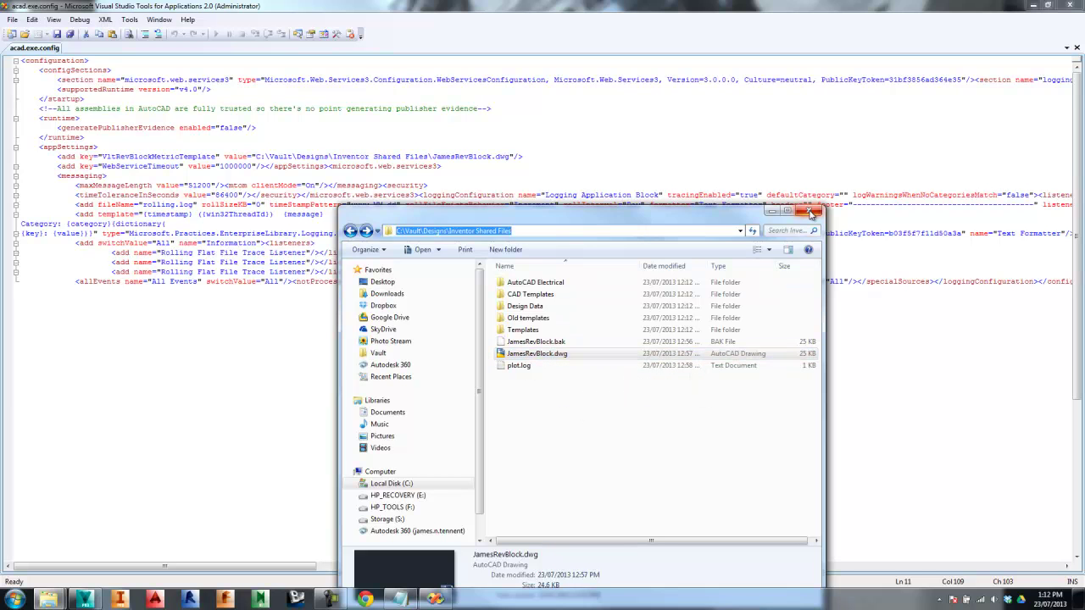
pyautogui.click(811, 214)
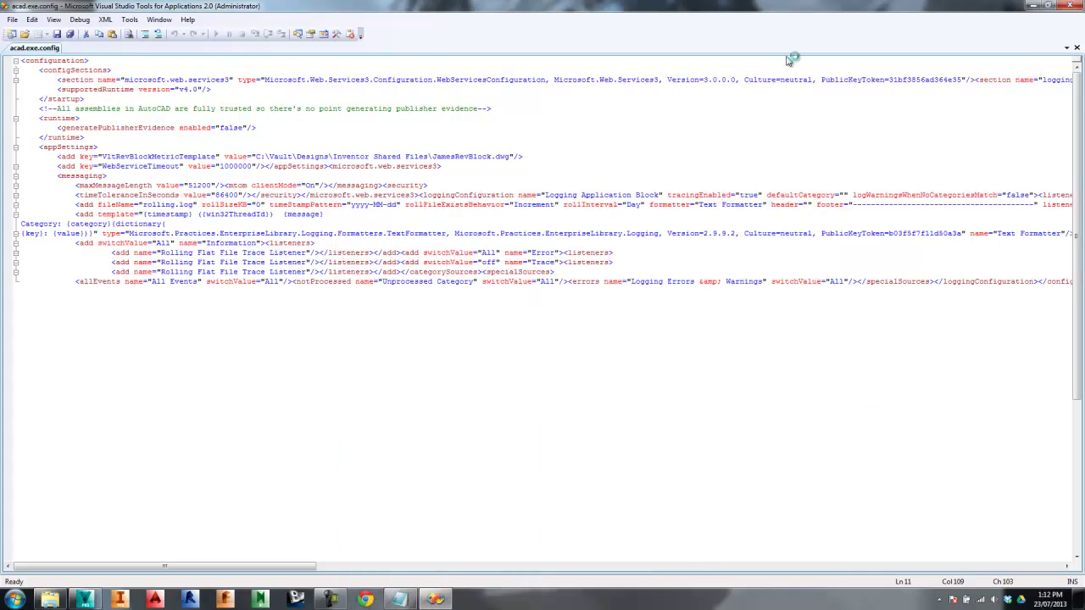
pyautogui.click(1072, 6)
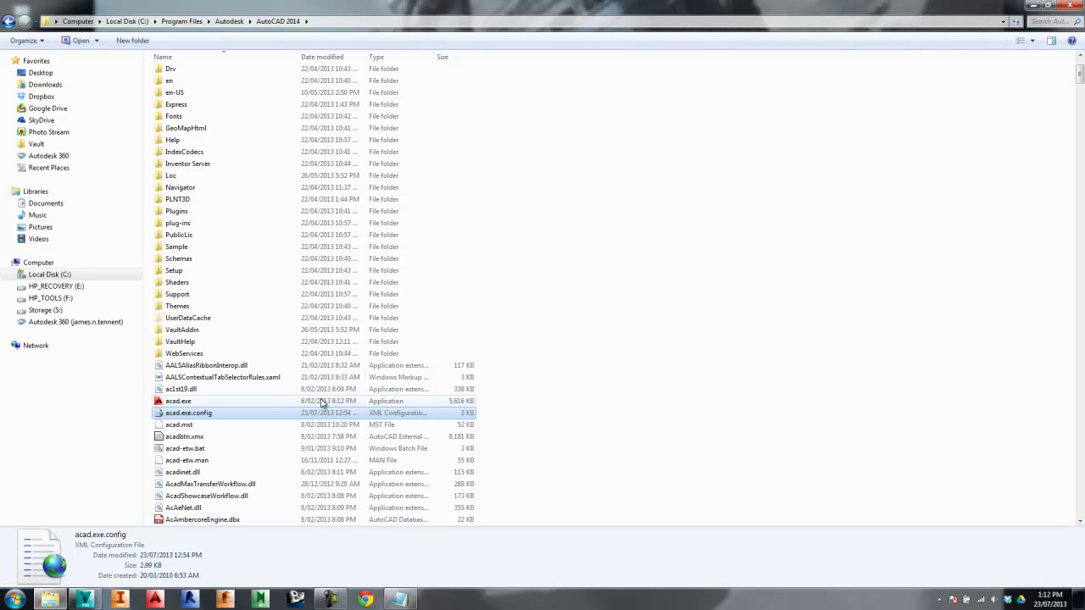
# Launch AutoCAD 2014 and dismiss the License Borrowed notice
pyautogui.click(1074, 6)
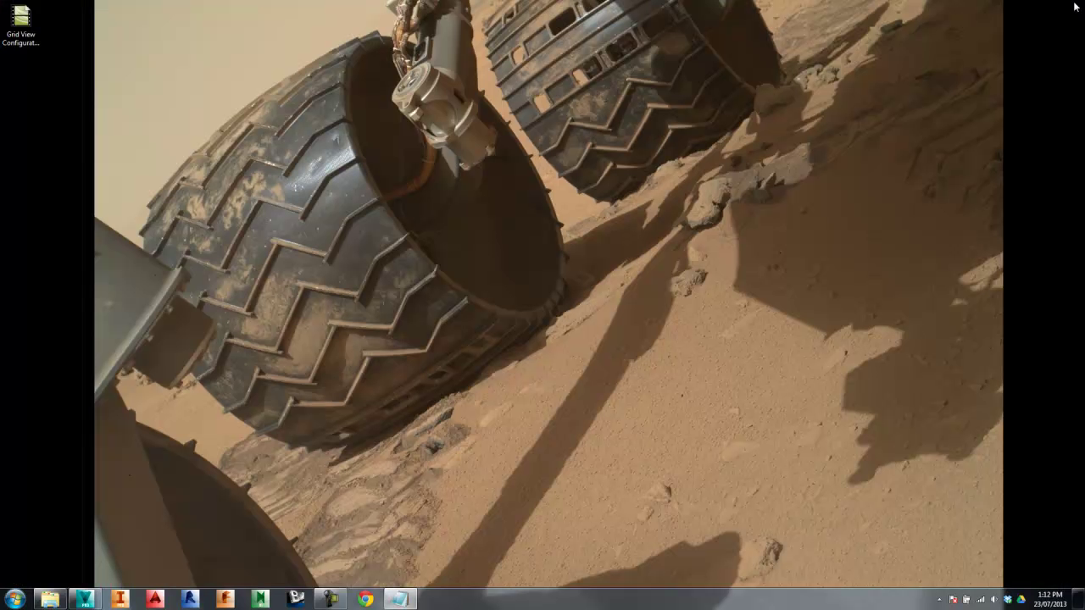
pyautogui.click(154, 599)
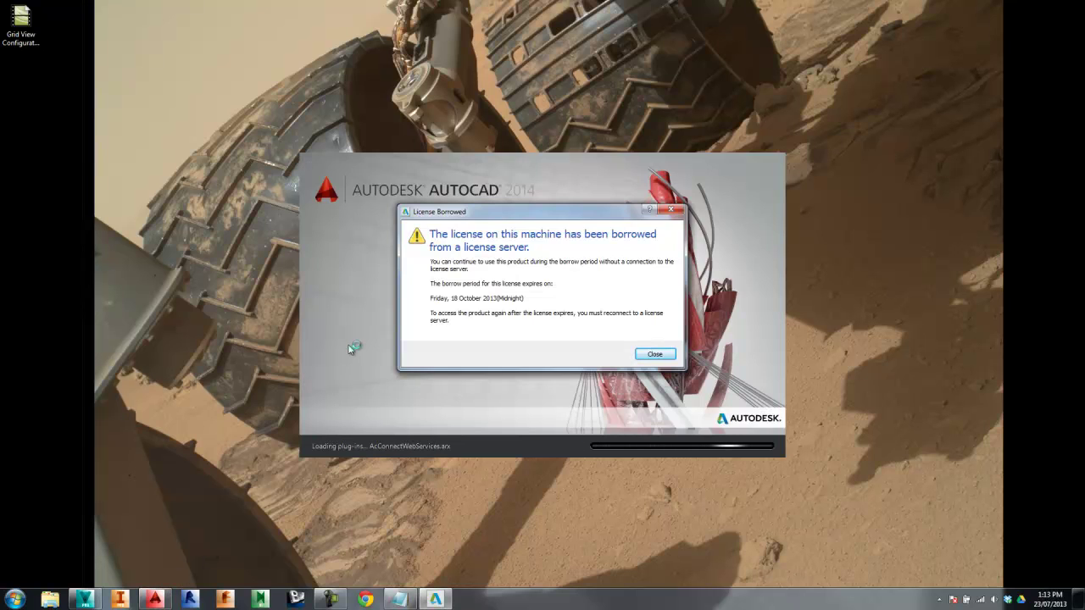
pyautogui.click(660, 357)
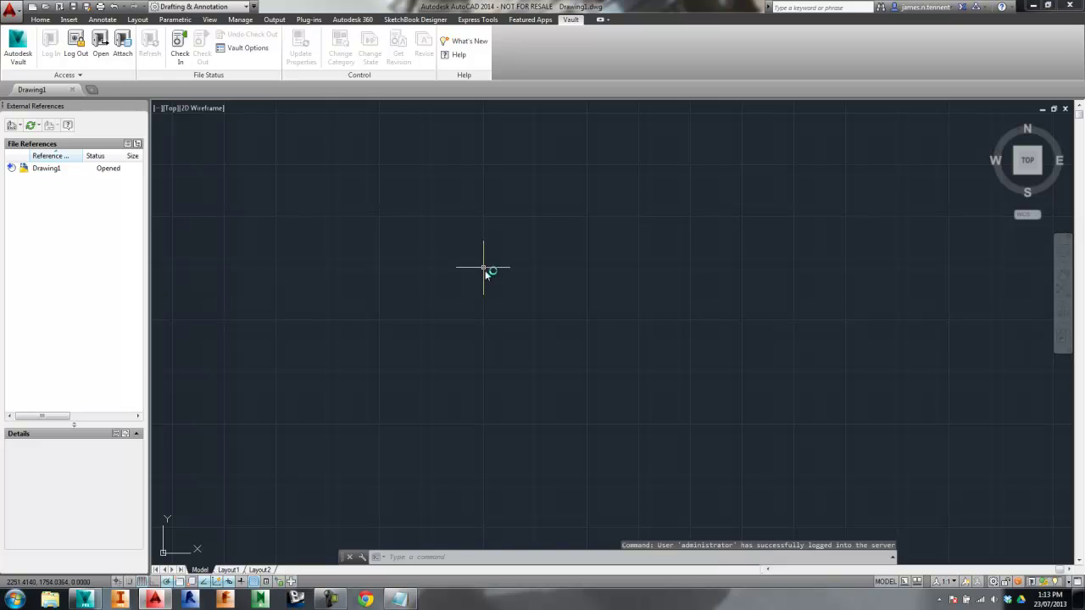
# Open JamesRevBlock.dwg from Vault's Designs > Inventor Shared Files folder
pyautogui.click(100, 47)
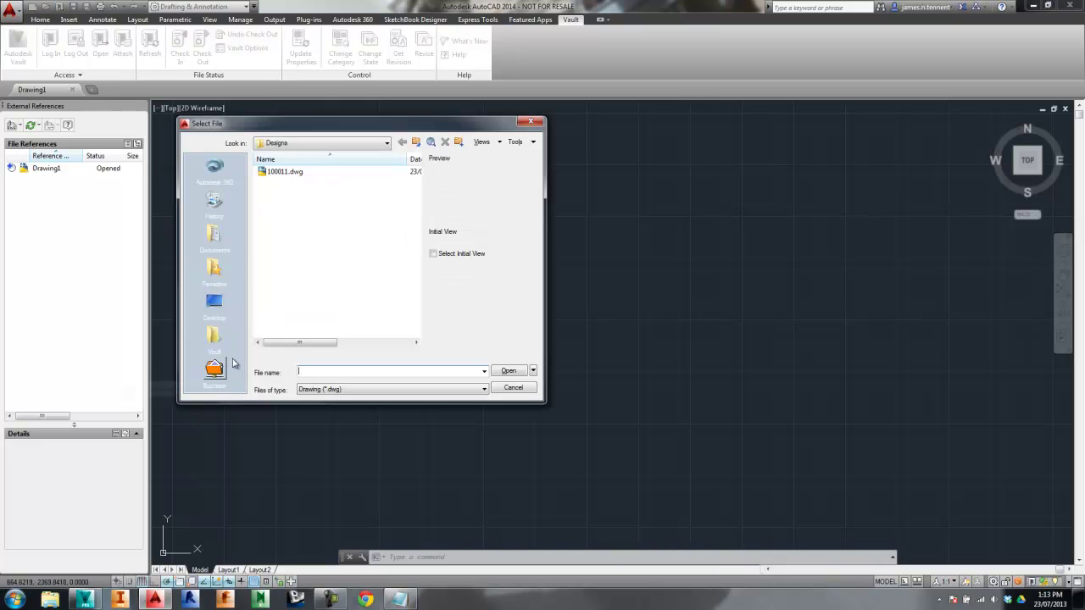
pyautogui.click(217, 337)
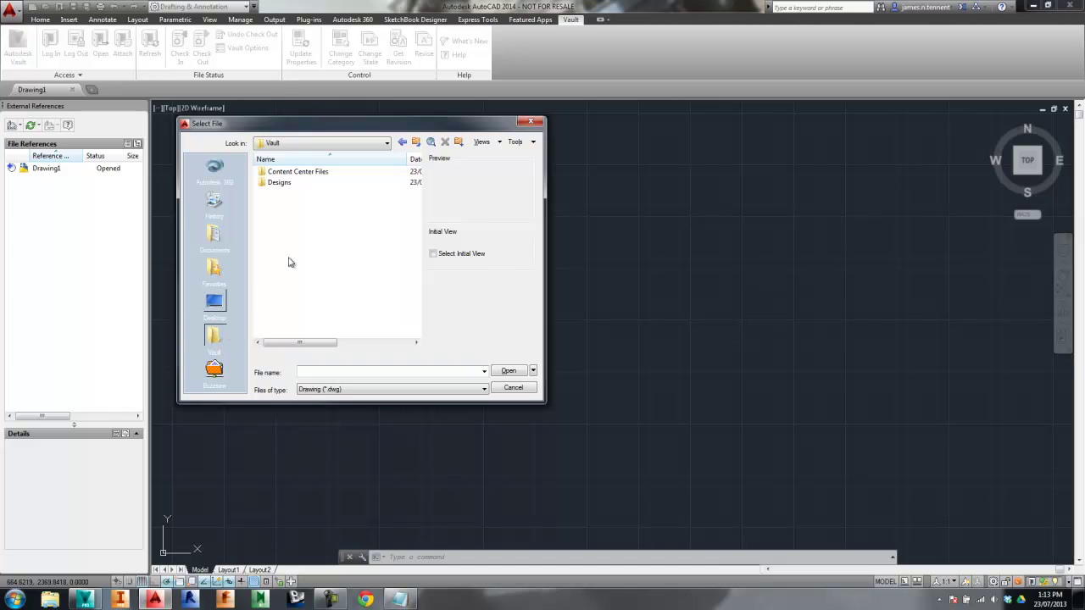
pyautogui.doubleClick(288, 183)
pyautogui.doubleClick(292, 172)
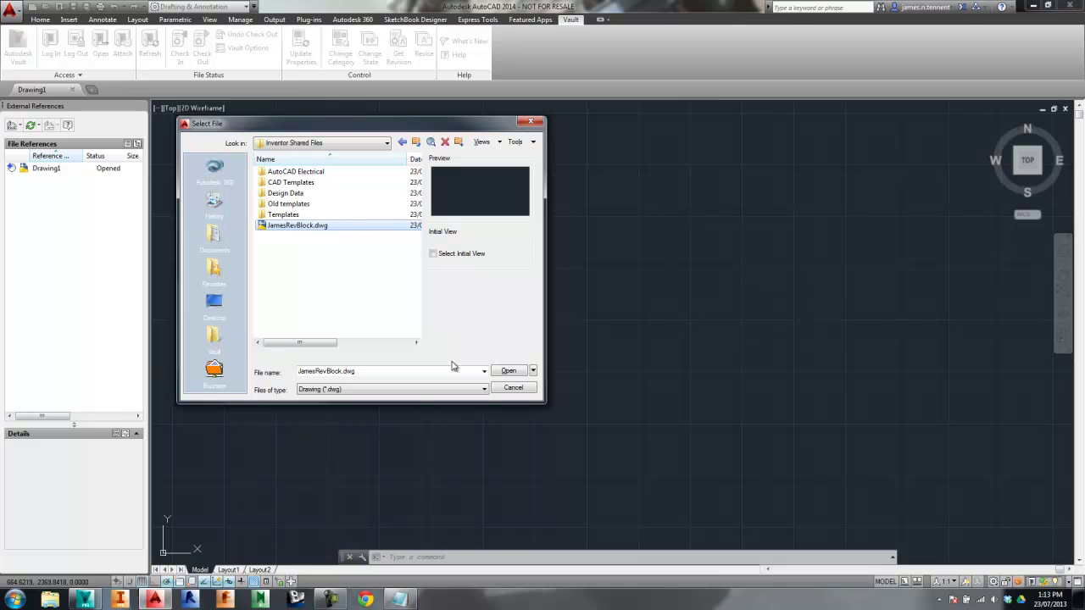
pyautogui.click(507, 371)
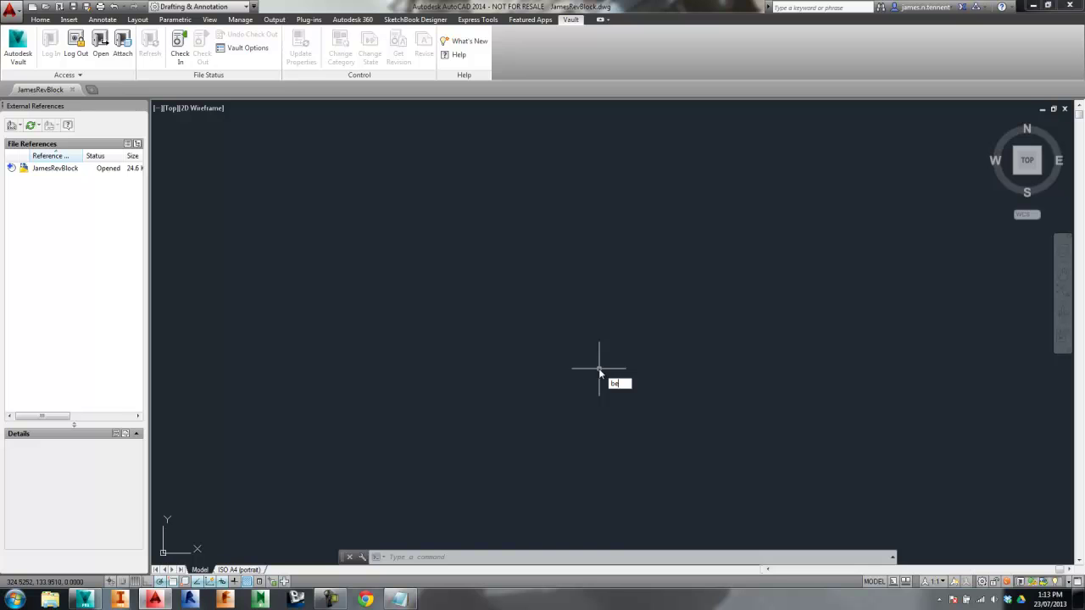
# Open vaac_RevBlock in the Block Editor via BE and begin editing the Revision History title cell
pyautogui.write('BE')
pyautogui.press('Return')
pyautogui.click(478, 259)
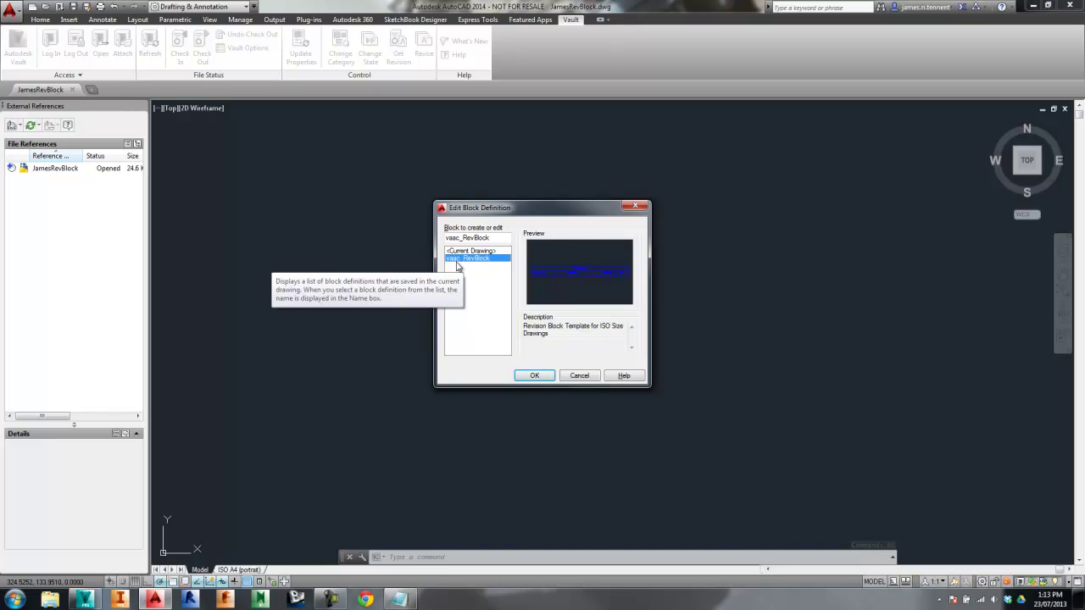
pyautogui.click(537, 376)
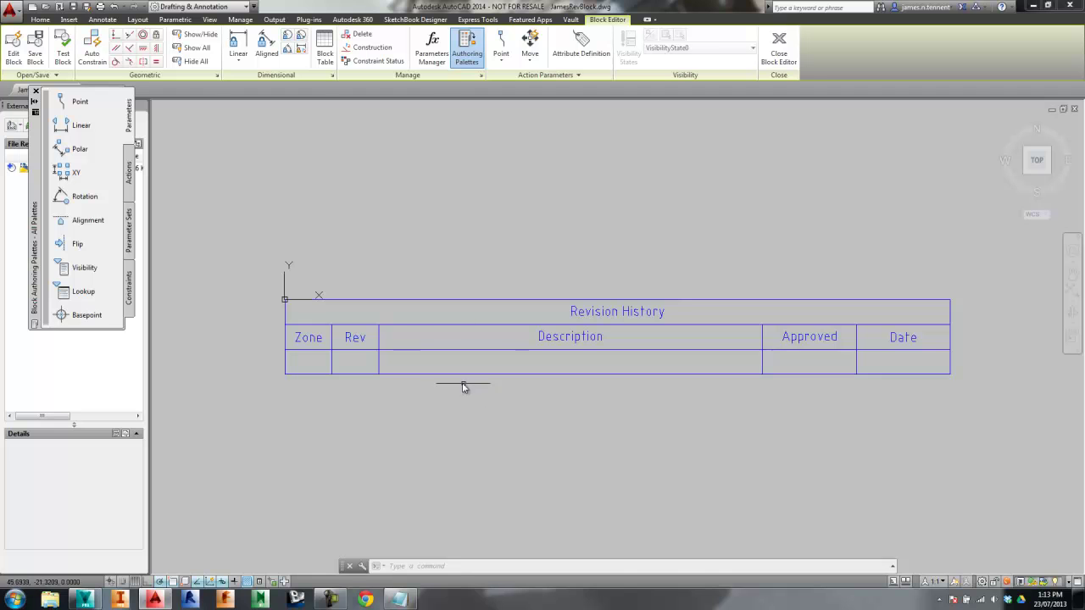
pyautogui.moveTo(487, 406); pyautogui.dragTo(481, 396, button='middle')
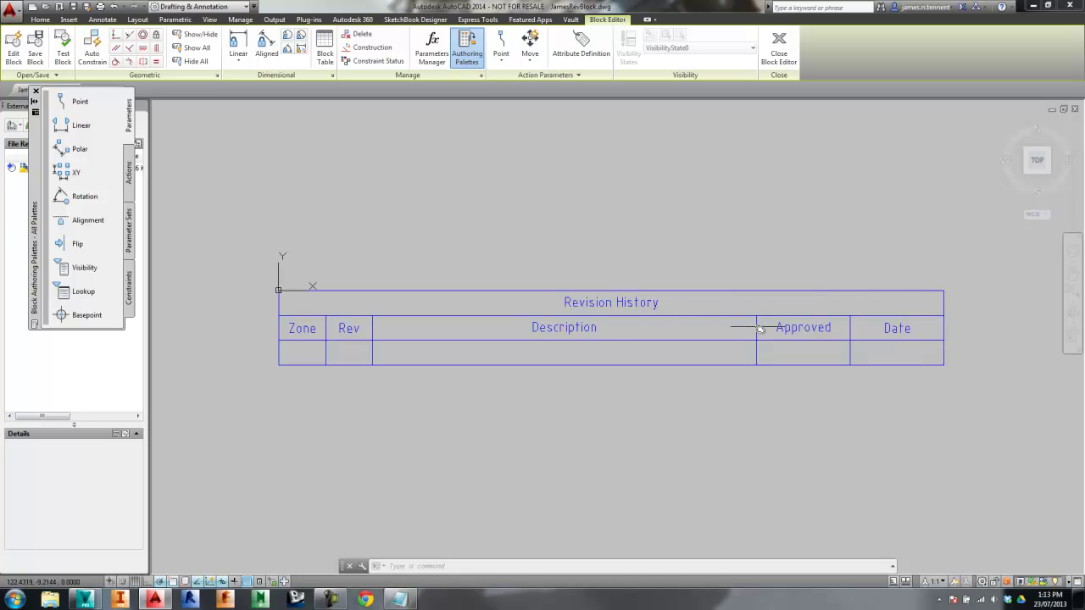
pyautogui.doubleClick(701, 302)
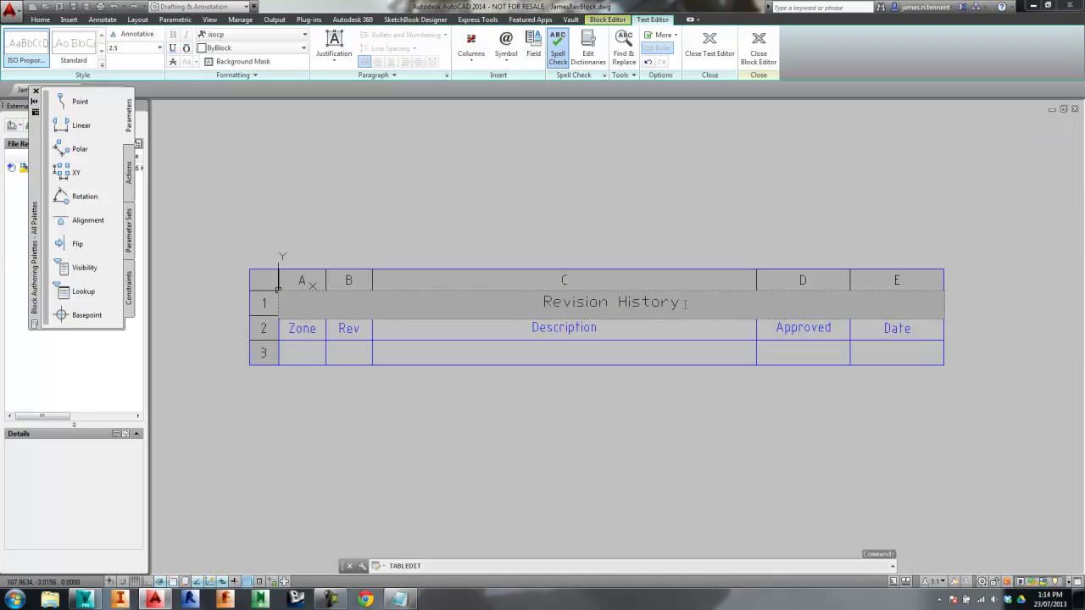
# Add 'By James' to the table title, save vaac_RevBlock, then save and close JamesRevBlock.dwg
pyautogui.write('By James')
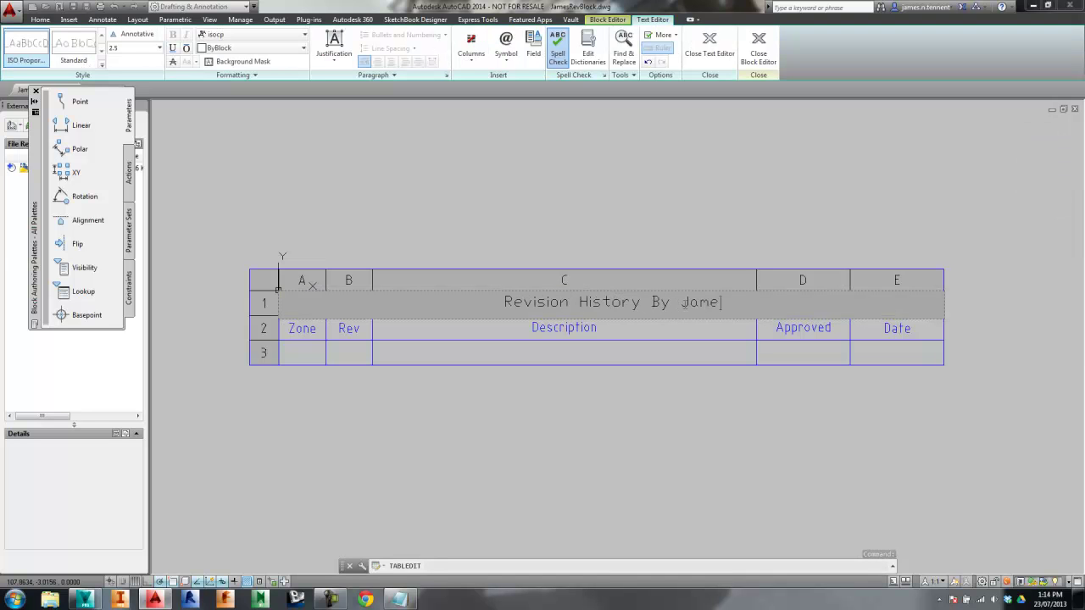
pyautogui.click(713, 217)
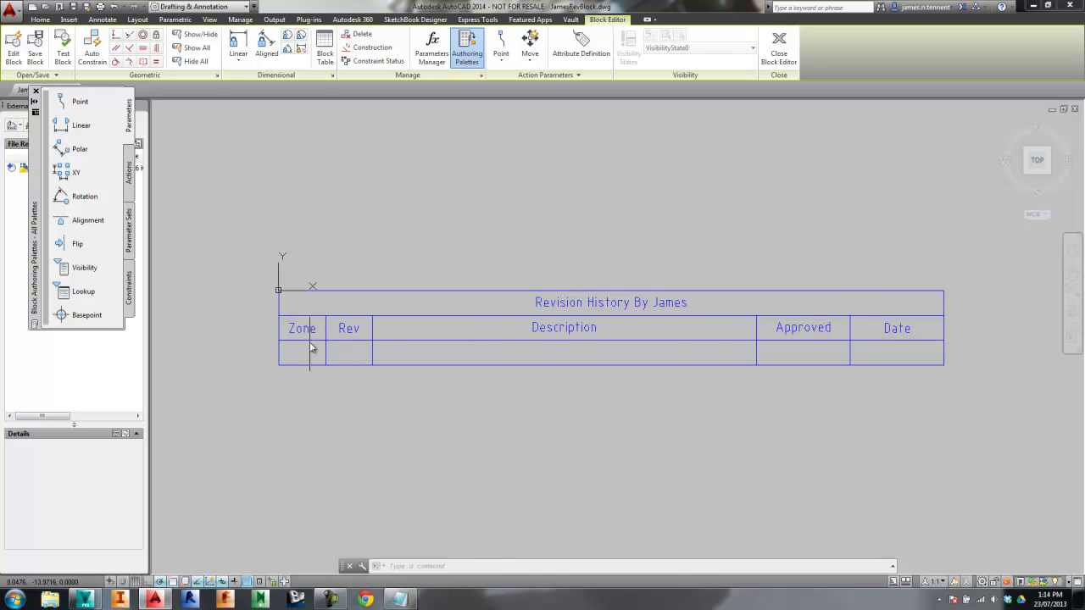
pyautogui.click(779, 44)
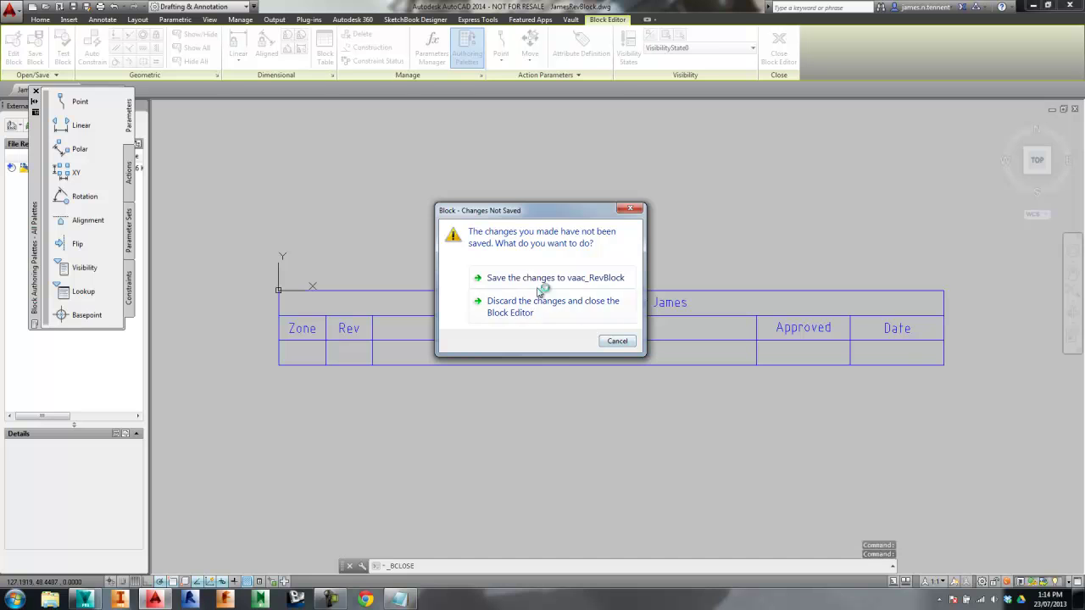
pyautogui.click(512, 278)
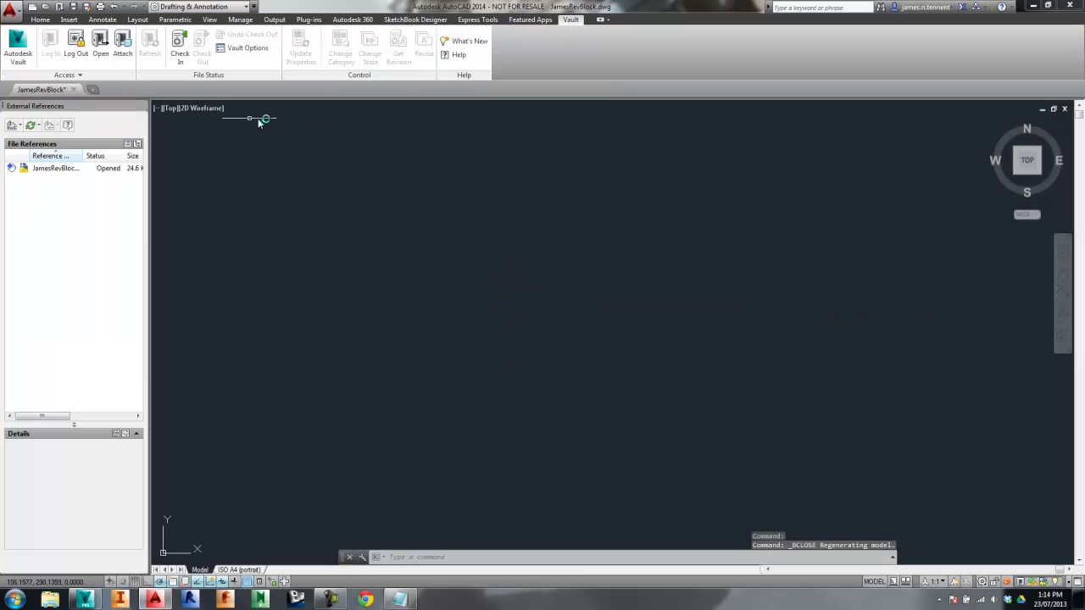
pyautogui.click(60, 6)
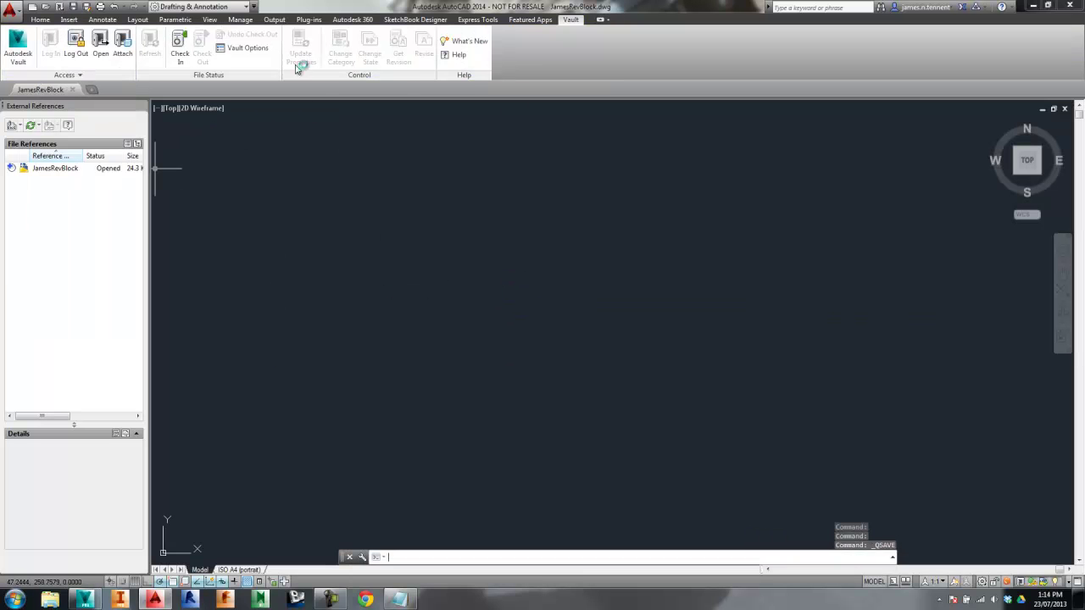
pyautogui.click(1065, 109)
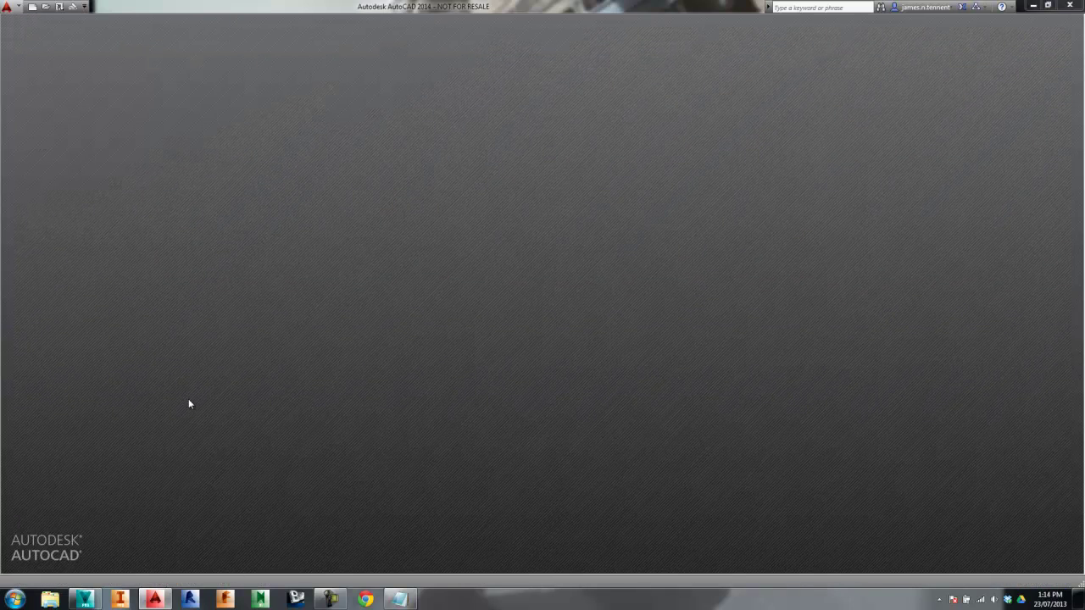
# Create a new drawing from acadiso.dwt and switch to its Layout1 sheet
pyautogui.click(37, 8)
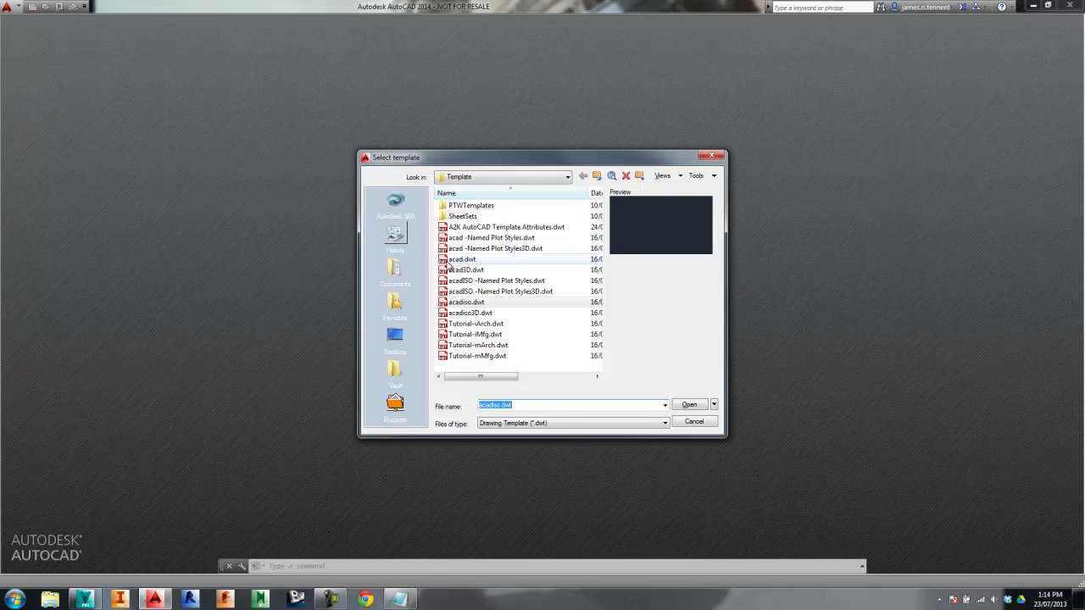
pyautogui.doubleClick(466, 303)
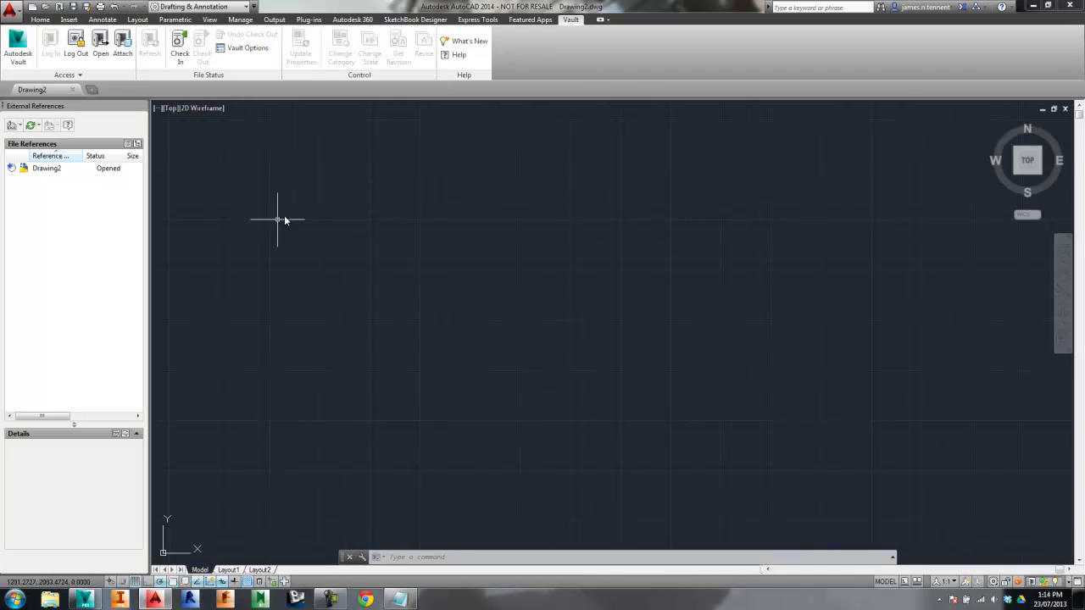
pyautogui.click(230, 571)
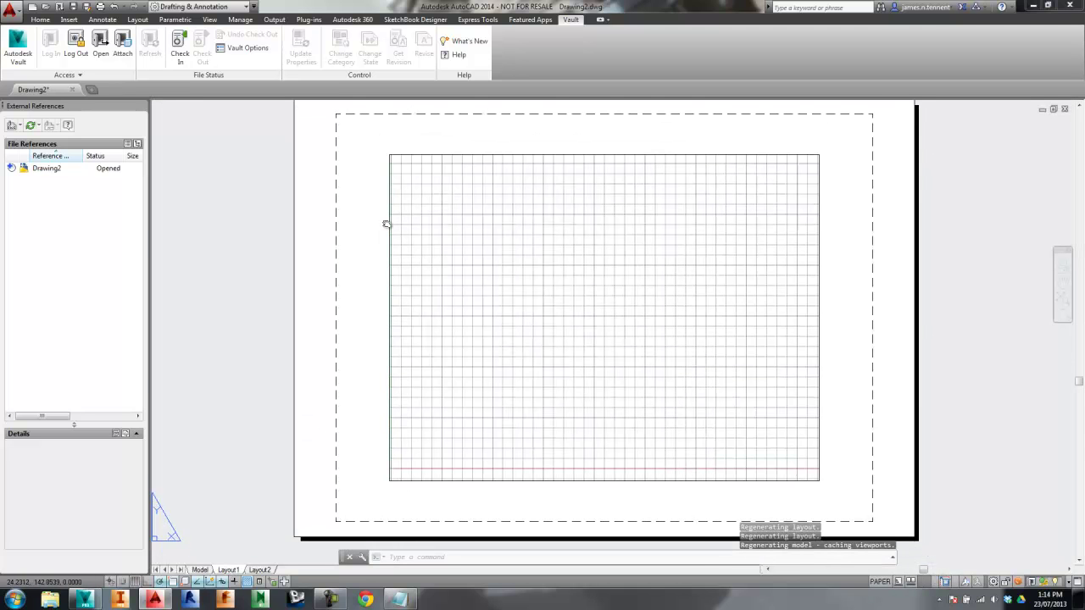
# Change the Layout1 page setup to ISO A3 paper size
pyautogui.rightClick(231, 573)
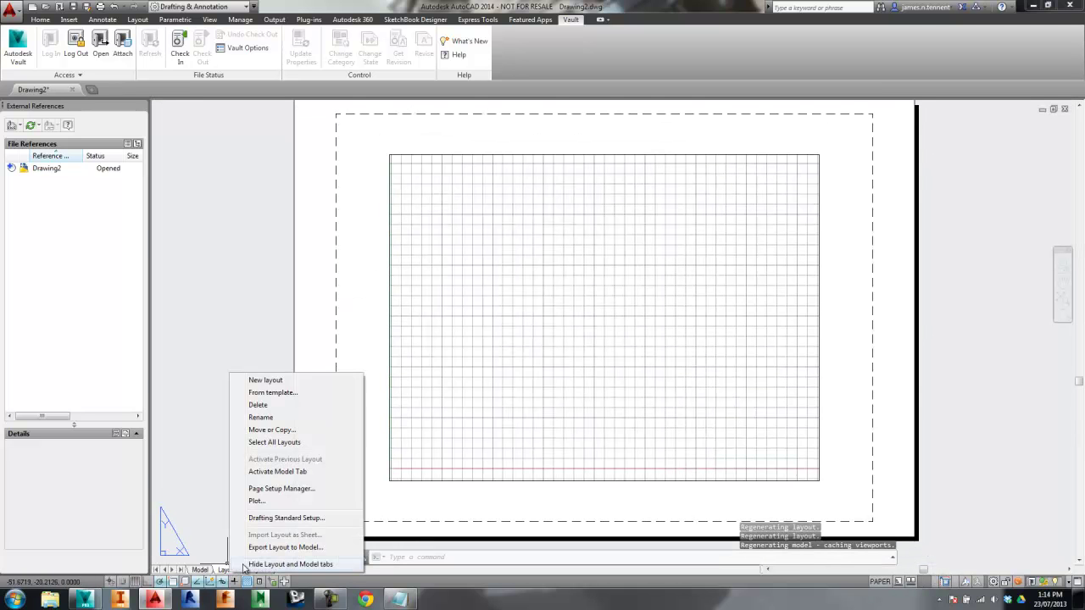
pyautogui.click(288, 489)
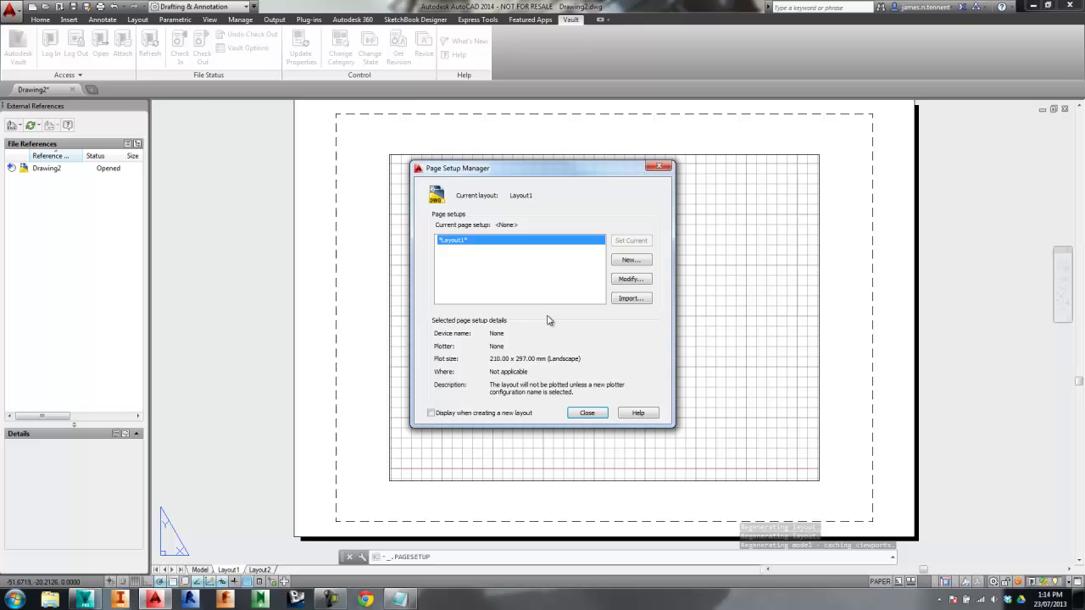
pyautogui.click(631, 279)
pyautogui.click(450, 312)
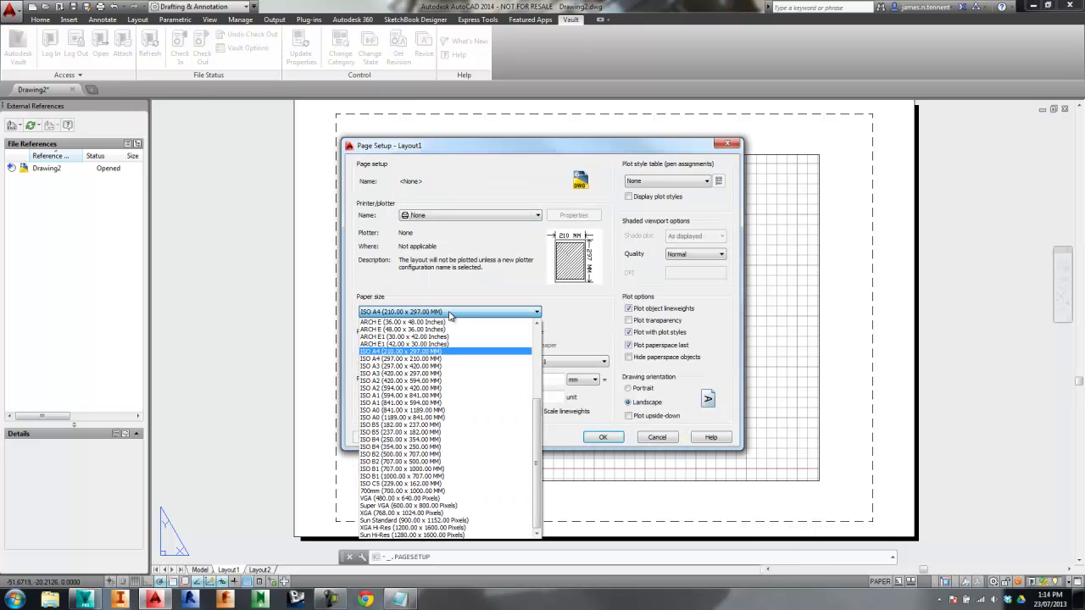
pyautogui.click(409, 366)
pyautogui.click(602, 437)
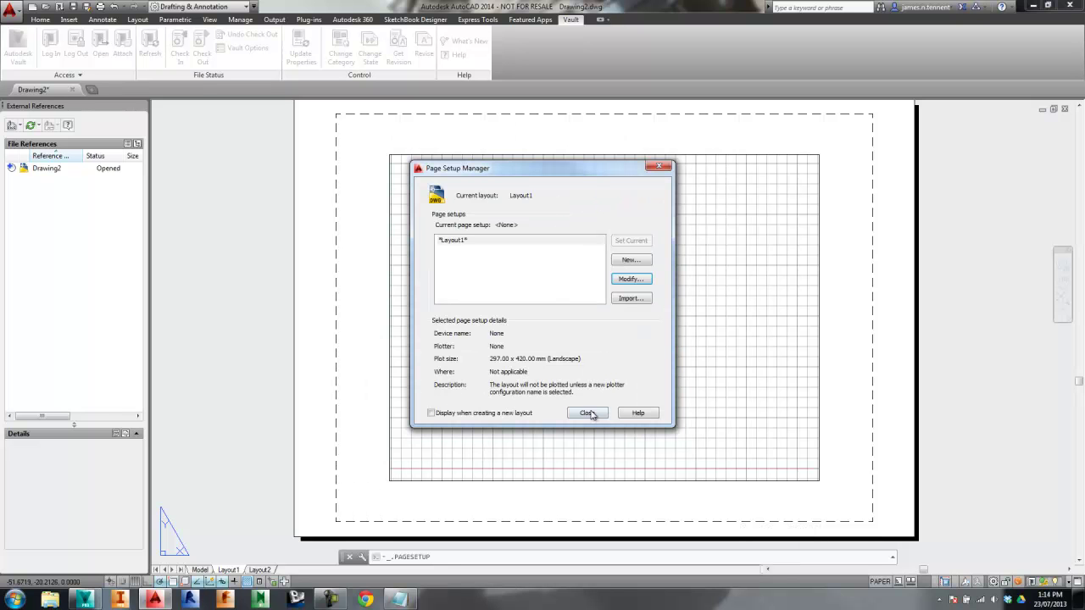
pyautogui.click(586, 413)
# Stretch the layout viewport's top-right corner further up and right
pyautogui.scroll(-2, 770, 413)
pyautogui.scroll(-1, 770, 414)
pyautogui.click(658, 369)
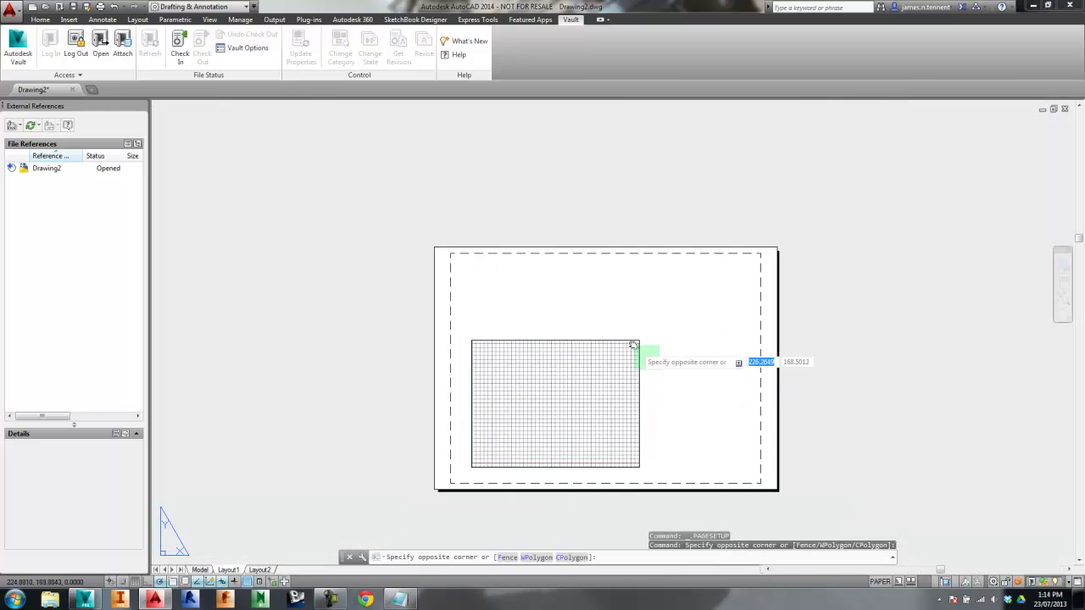
pyautogui.click(637, 343)
pyautogui.click(639, 340)
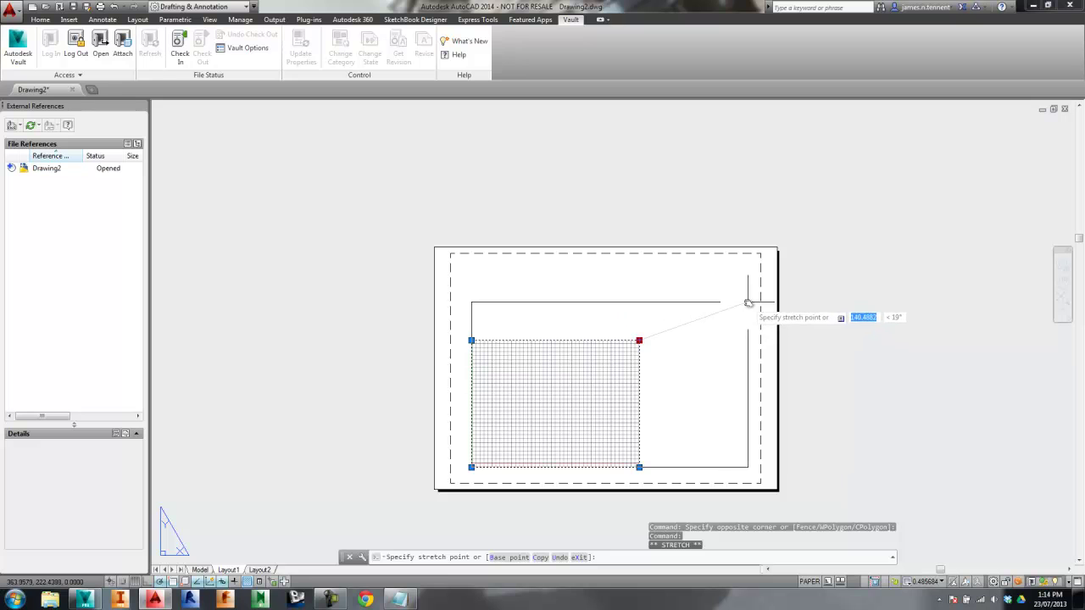
pyautogui.click(751, 300)
pyautogui.moveTo(609, 273); pyautogui.dragTo(598, 273, button='middle')
# Turn off the grid inside the viewport and return to paper space
pyautogui.doubleClick(566, 404)
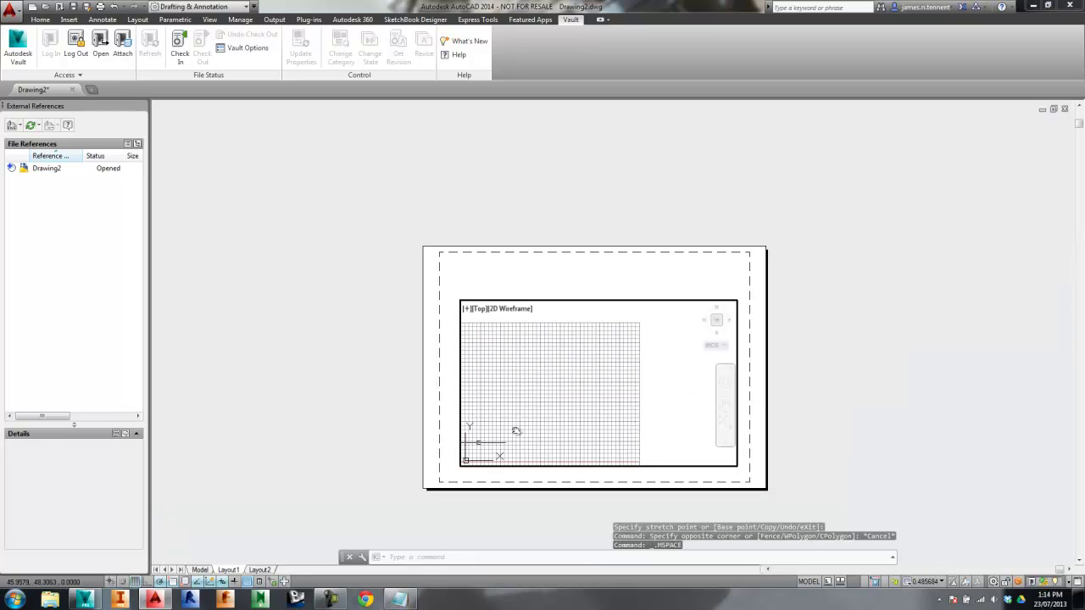
pyautogui.click(135, 581)
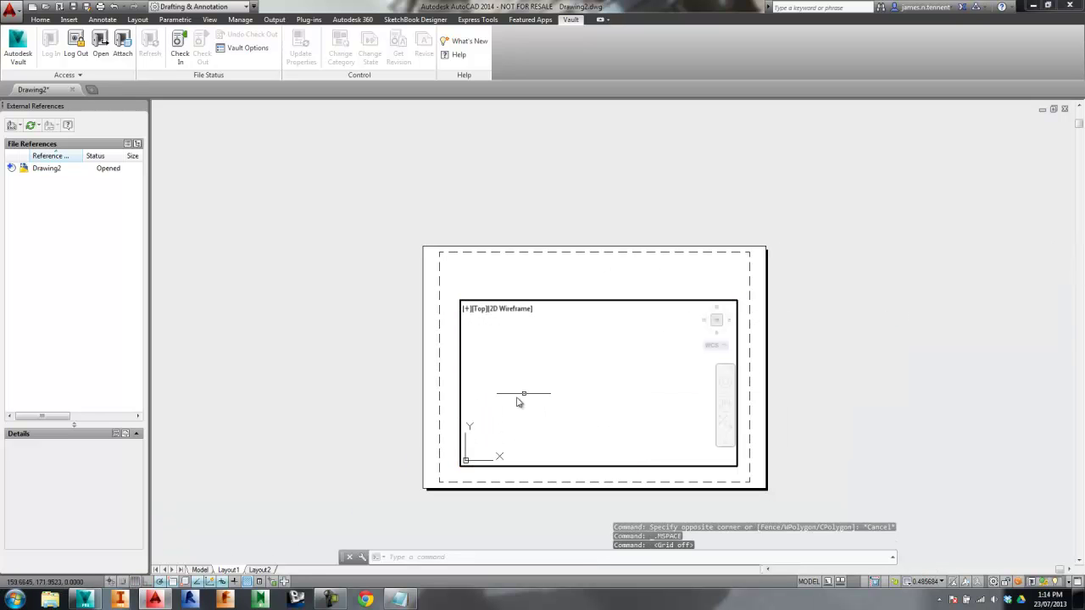
pyautogui.doubleClick(441, 388)
pyautogui.moveTo(470, 393); pyautogui.dragTo(441, 387, button='middle')
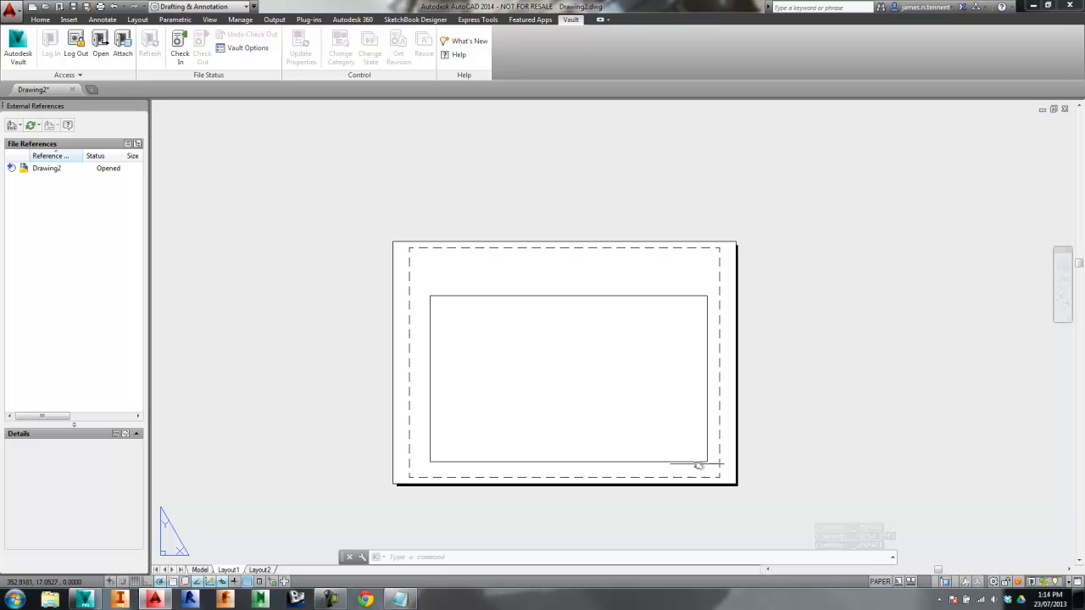
pyautogui.moveTo(615, 282)
pyautogui.mouseDown(button='middle')
pyautogui.moveTo(592, 290)
pyautogui.moveTo(609, 275)
pyautogui.mouseUp(button='middle')
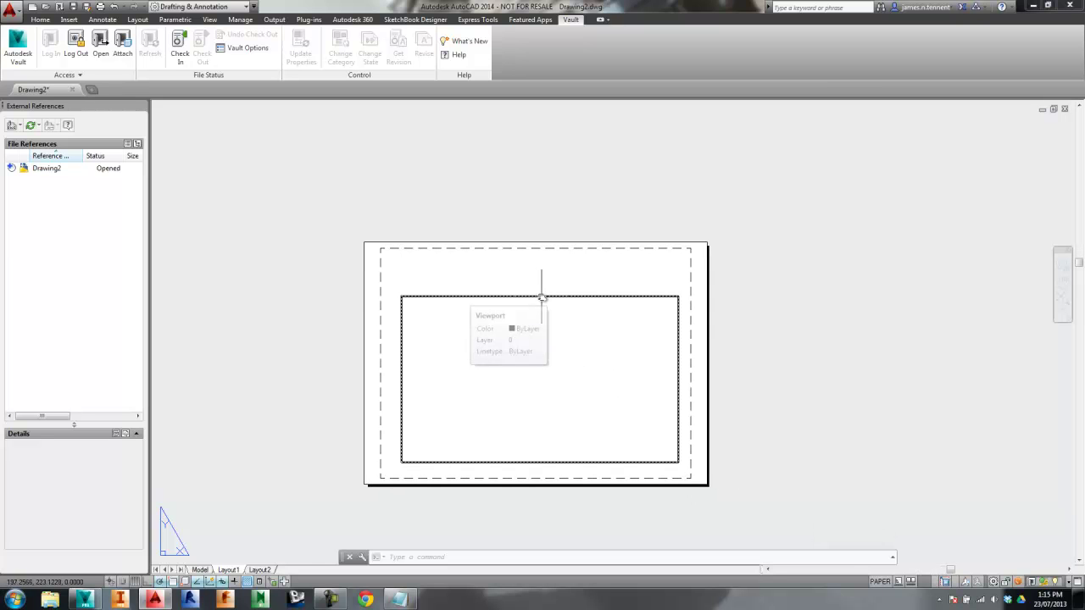
# Insert the Vault revision table with VLTREVBLOCK at the sheet's top-left
pyautogui.write('vltref')
pyautogui.press('BackSpace')
pyautogui.write('v')
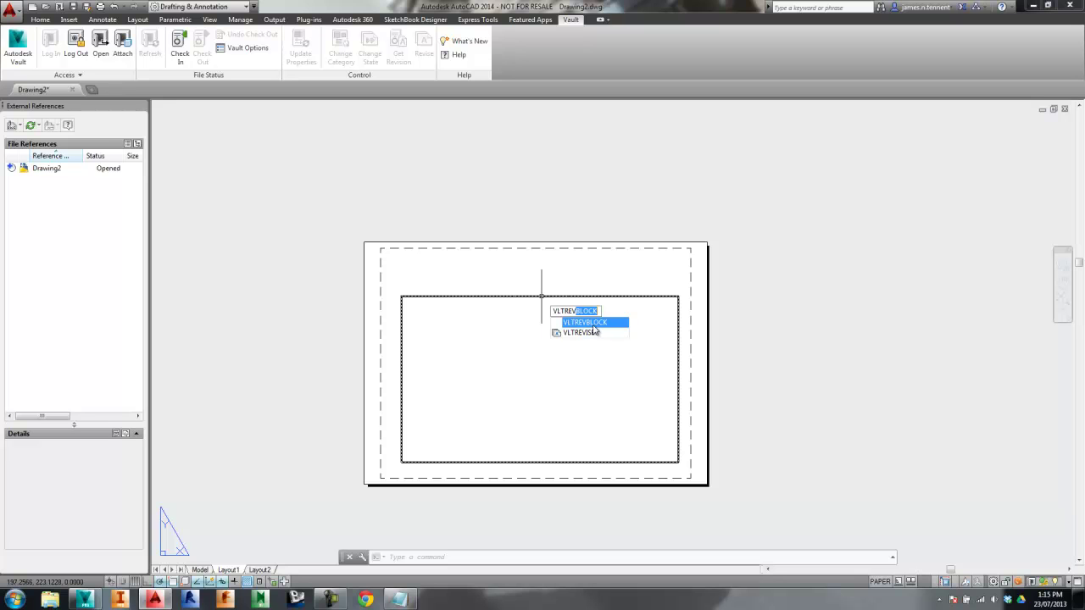
pyautogui.press('Return')
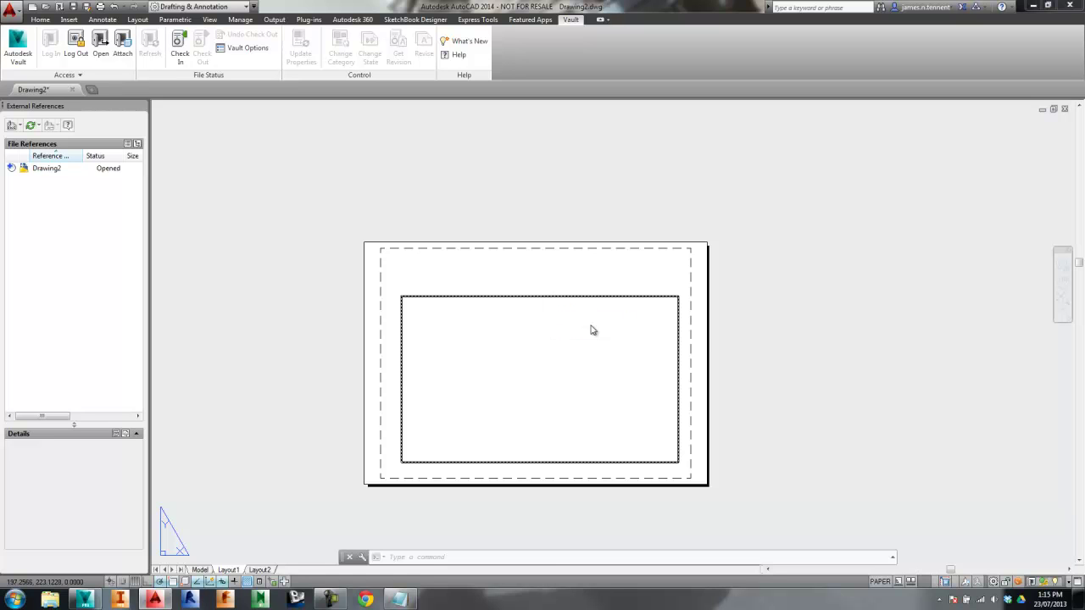
pyautogui.click(400, 255)
pyautogui.scroll(-2, 418, 260)
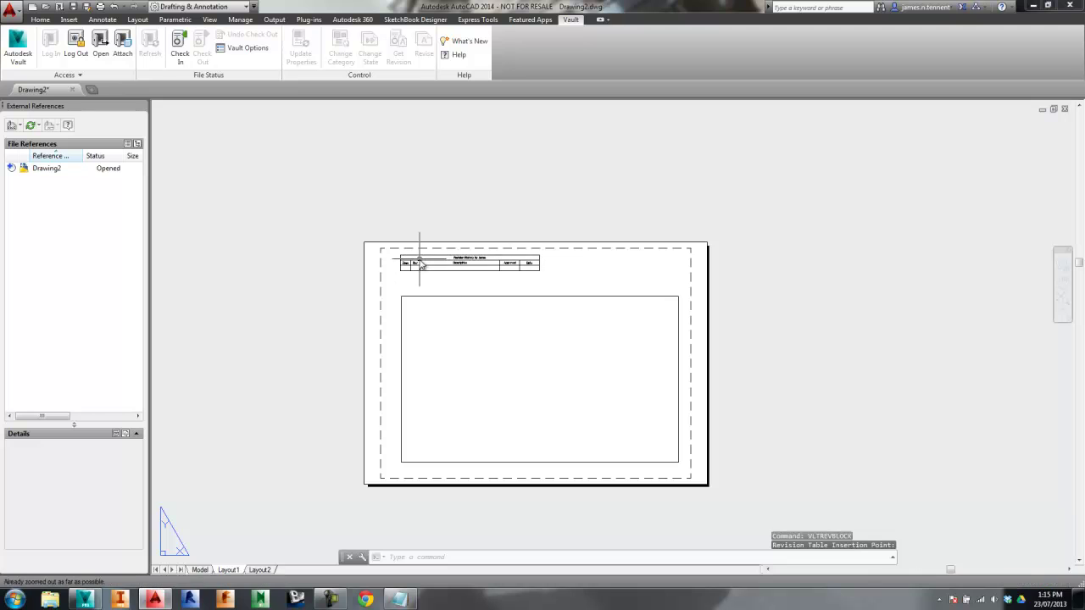
pyautogui.scroll(6, 458, 276)
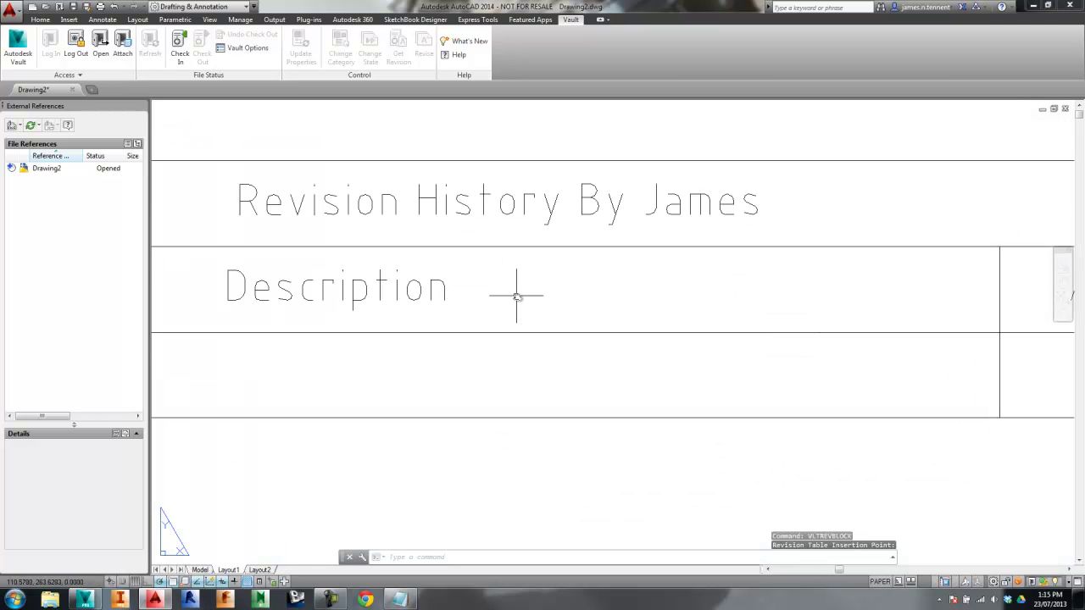
pyautogui.scroll(-4, 525, 297)
pyautogui.scroll(2, 533, 254)
# Zoom and pan so the whole revision table above the viewport is visible
pyautogui.click(568, 280)
pyautogui.press('Escape')
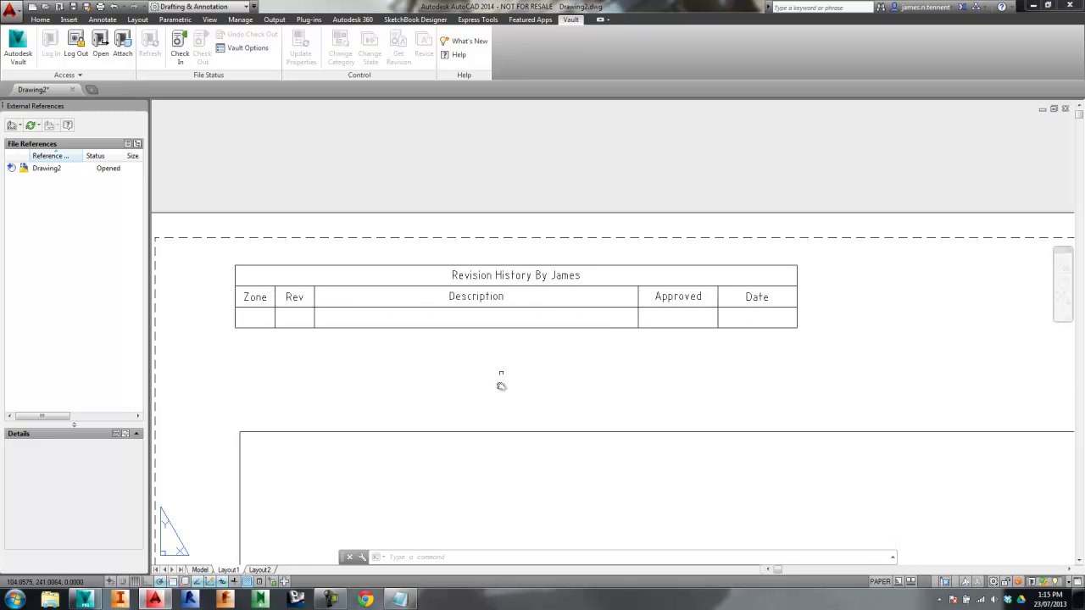
pyautogui.moveTo(489, 356); pyautogui.dragTo(458, 340, button='middle')
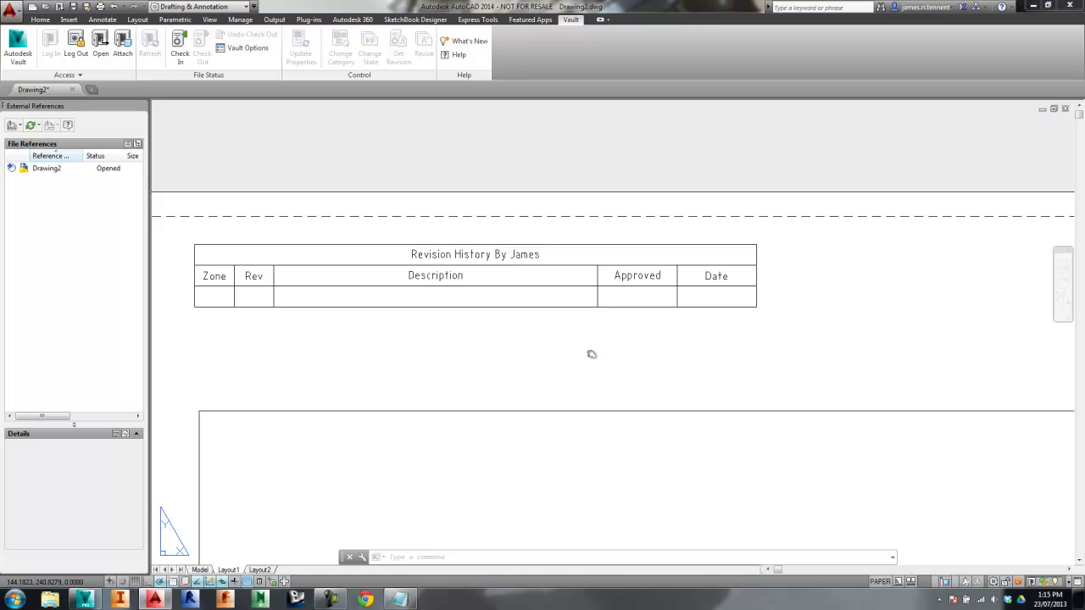
pyautogui.scroll(-3, 591, 354)
pyautogui.scroll(-4, 695, 347)
pyautogui.scroll(2, 661, 348)
pyautogui.moveTo(571, 344); pyautogui.dragTo(497, 324, button='middle')
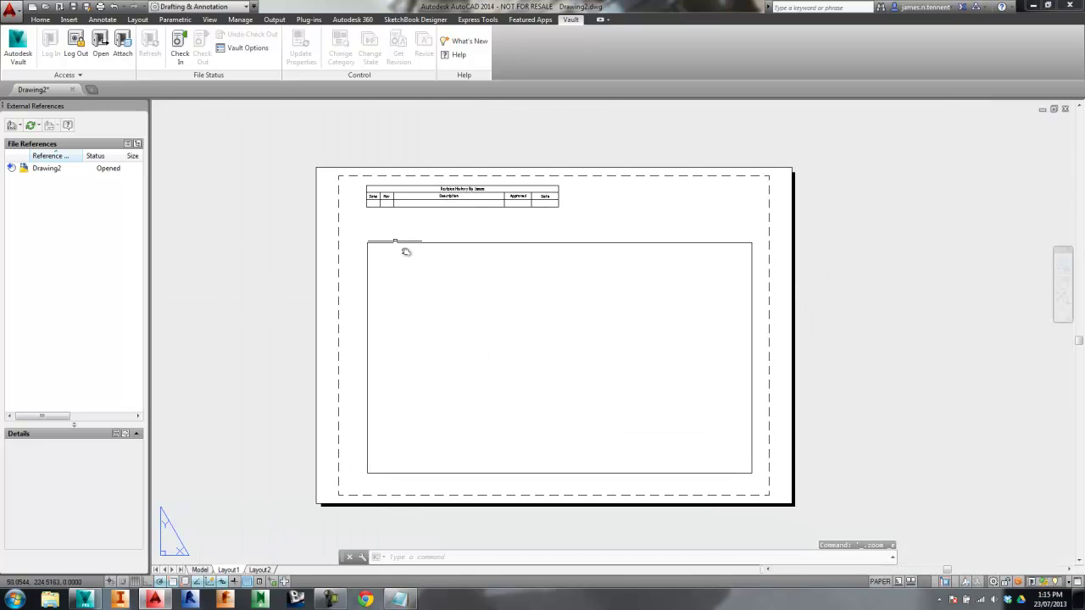
# Save the layout as the drawing template Test01.dwt, accept the template options, and close it
pyautogui.click(19, 15)
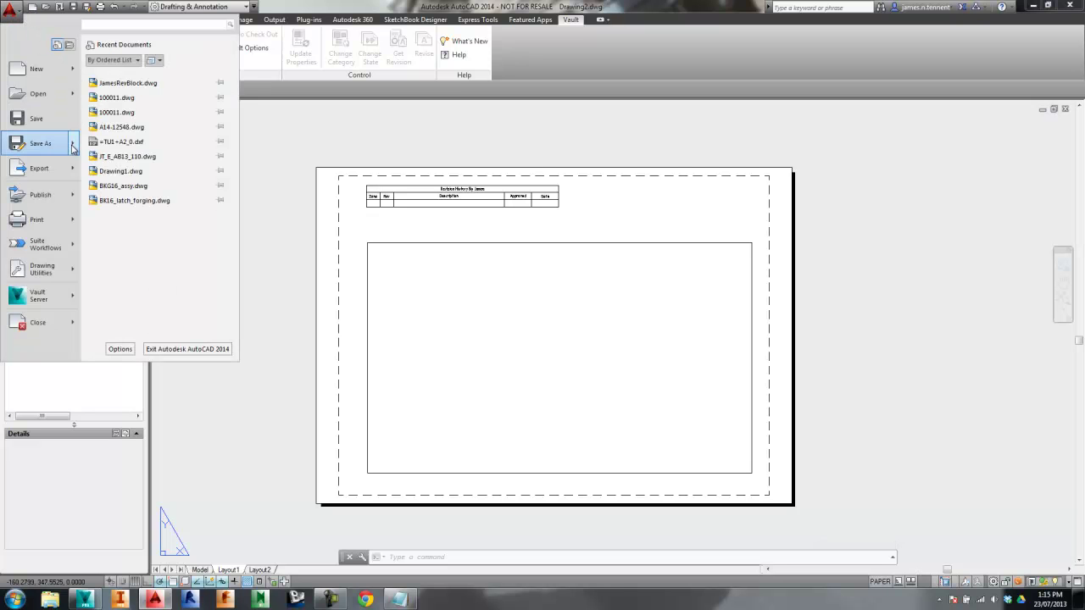
pyautogui.moveTo(73, 147)
pyautogui.click(179, 157)
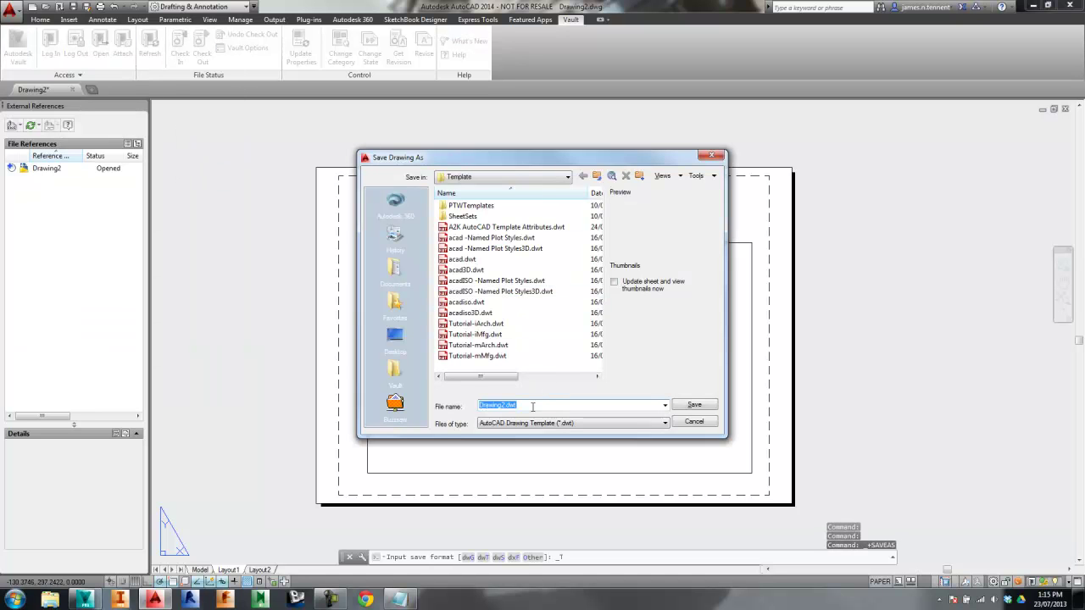
pyautogui.write('Test01')
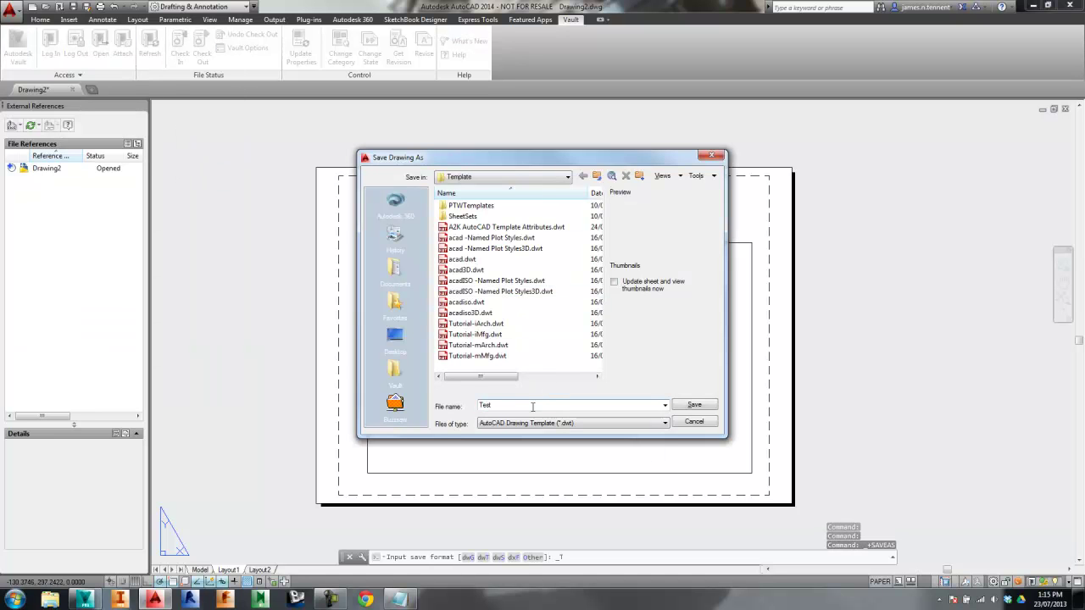
pyautogui.click(693, 405)
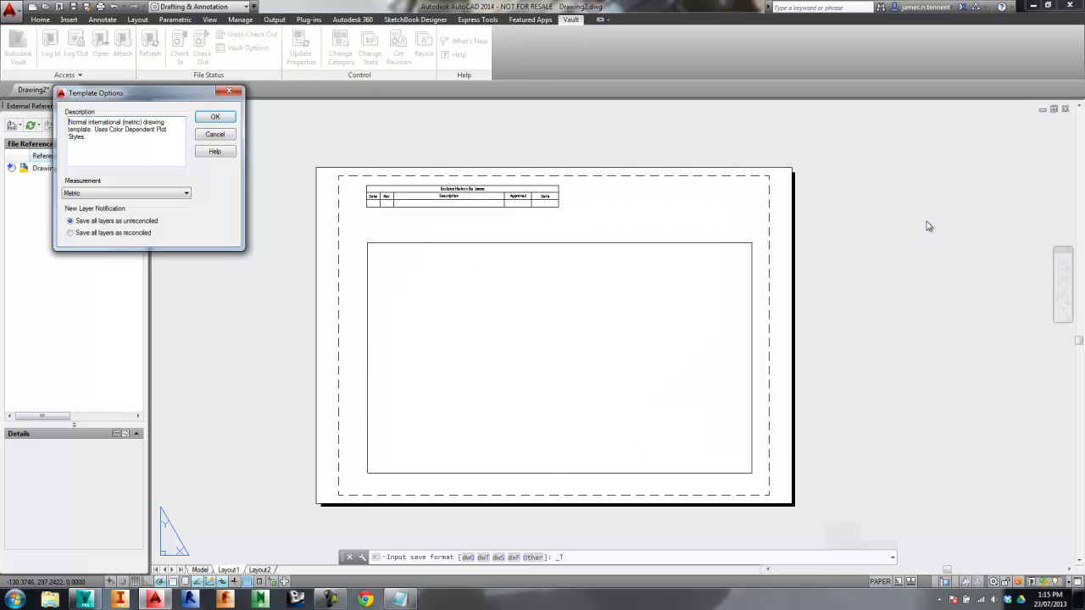
pyautogui.click(214, 118)
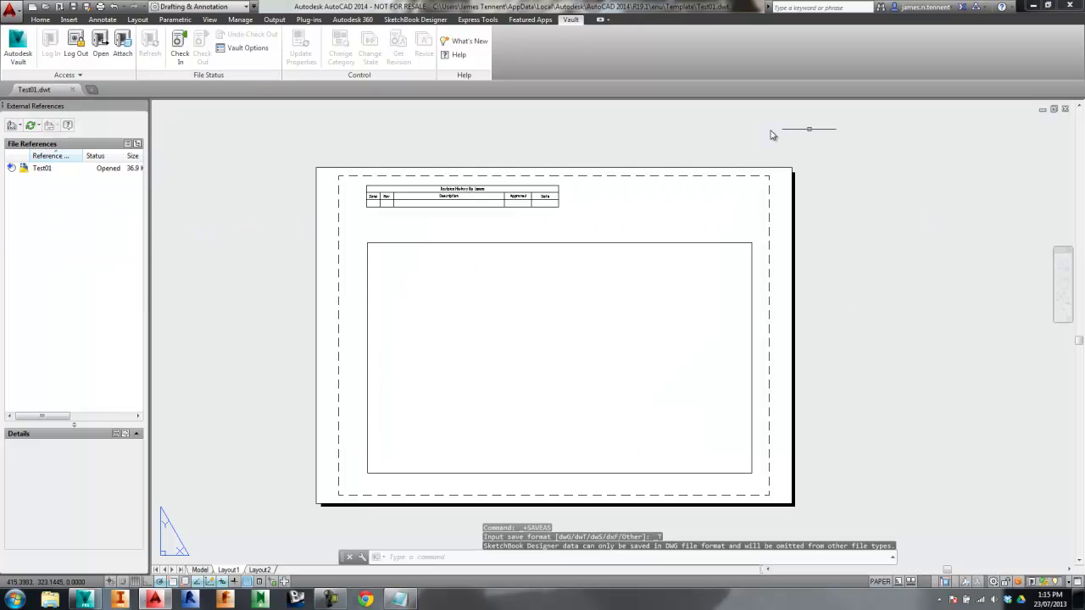
pyautogui.click(1065, 110)
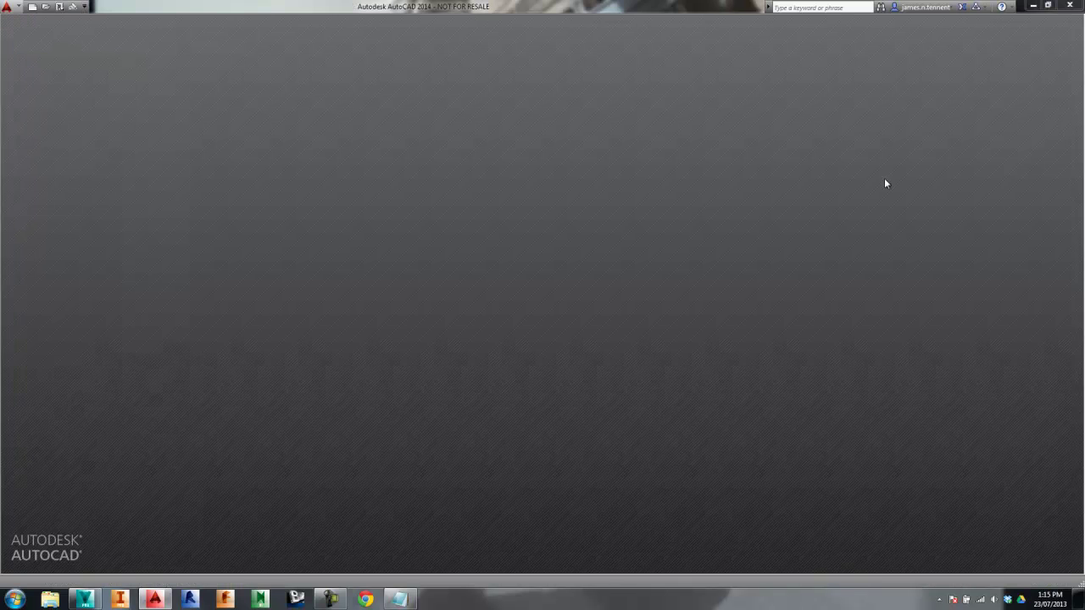
# Start a new drawing from the Test01.dwt template
pyautogui.click(32, 6)
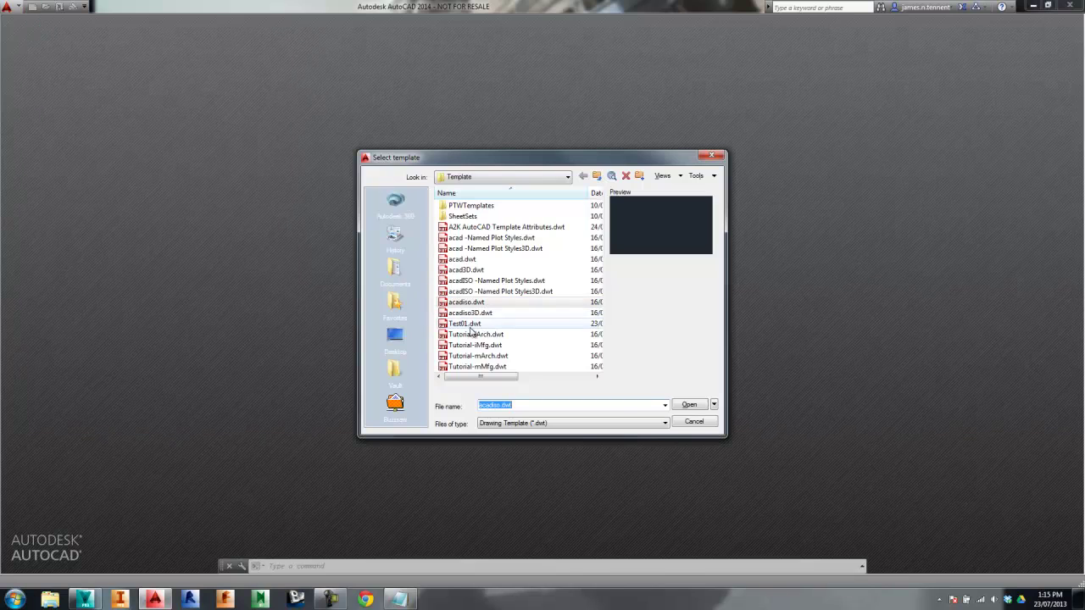
pyautogui.click(473, 325)
pyautogui.click(688, 407)
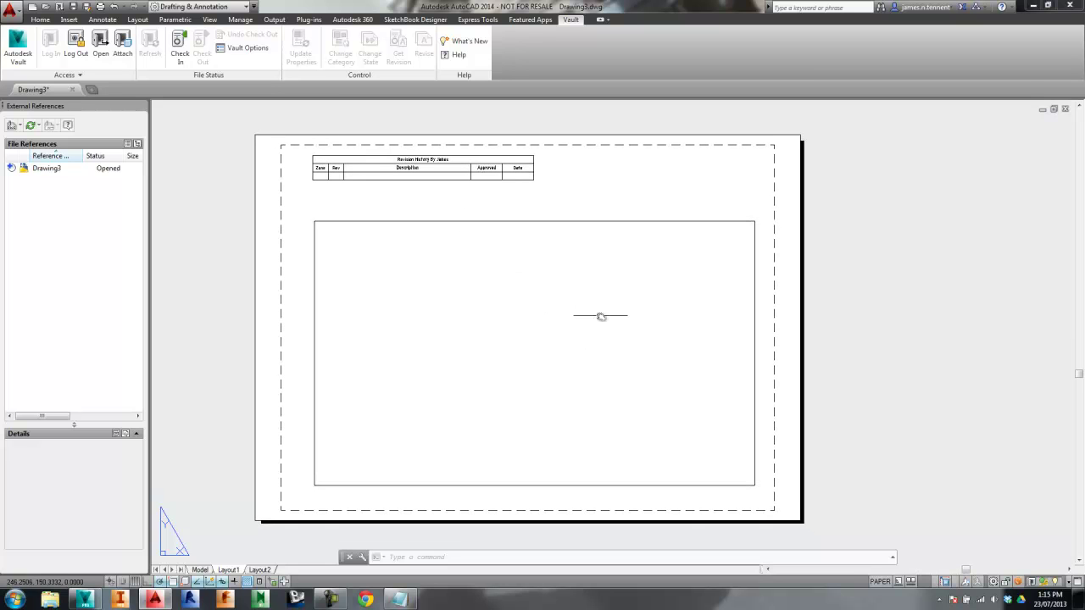
# Draw a circle in the left part of the viewport, then return to paper space
pyautogui.write('c')
pyautogui.press('Escape')
pyautogui.doubleClick(438, 337)
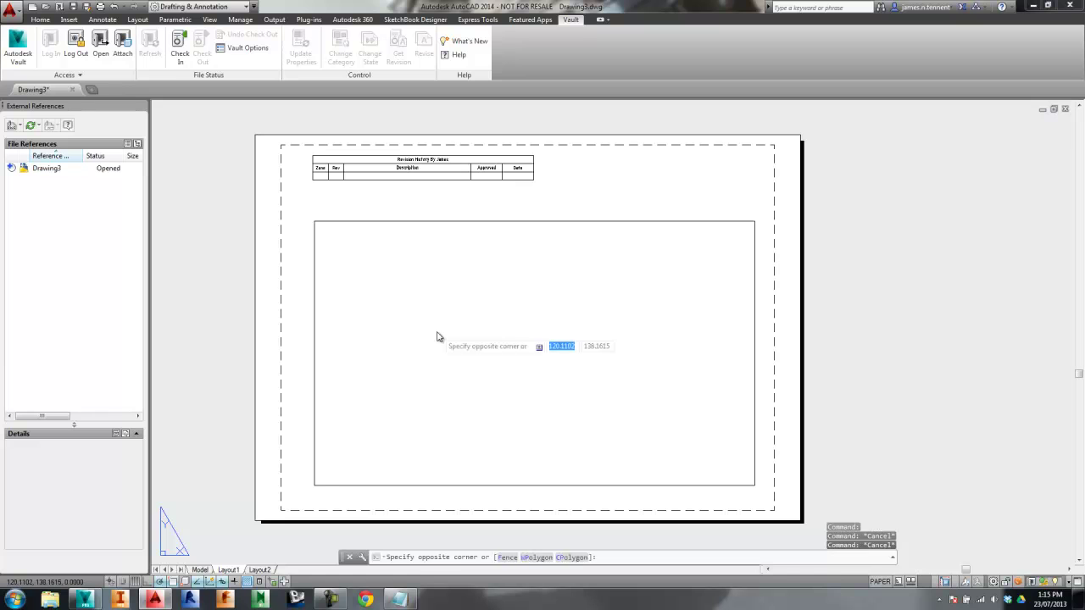
pyautogui.press('Return')
pyautogui.click(457, 330)
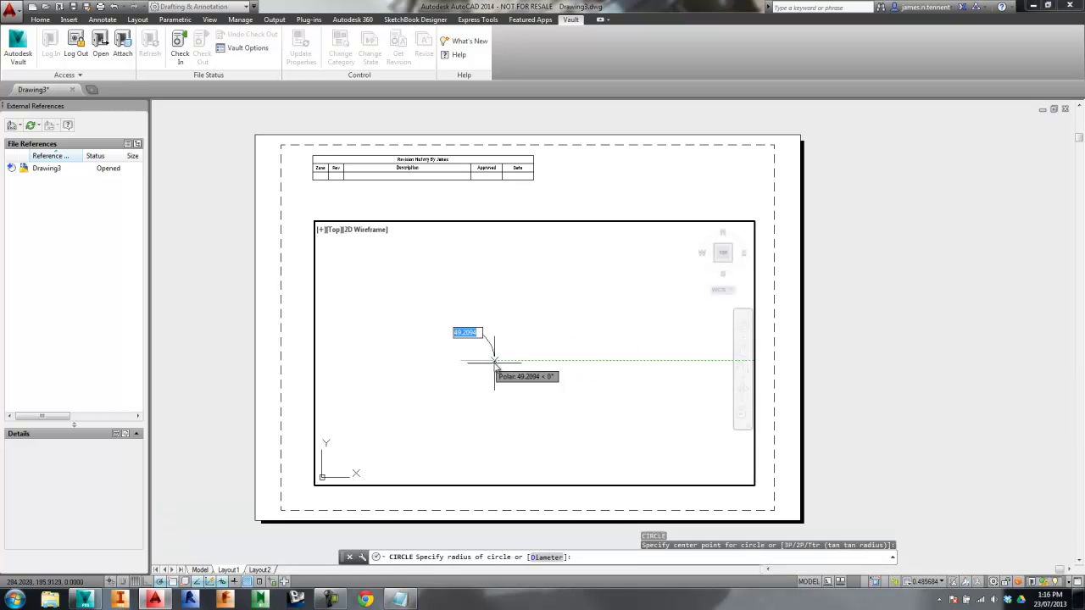
pyautogui.click(483, 359)
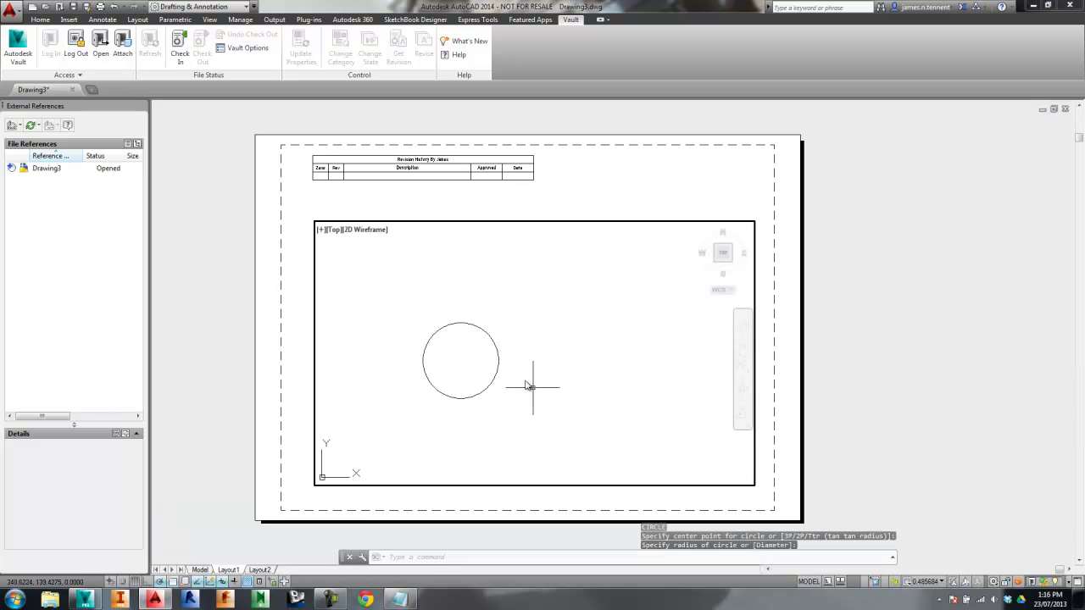
pyautogui.doubleClick(608, 200)
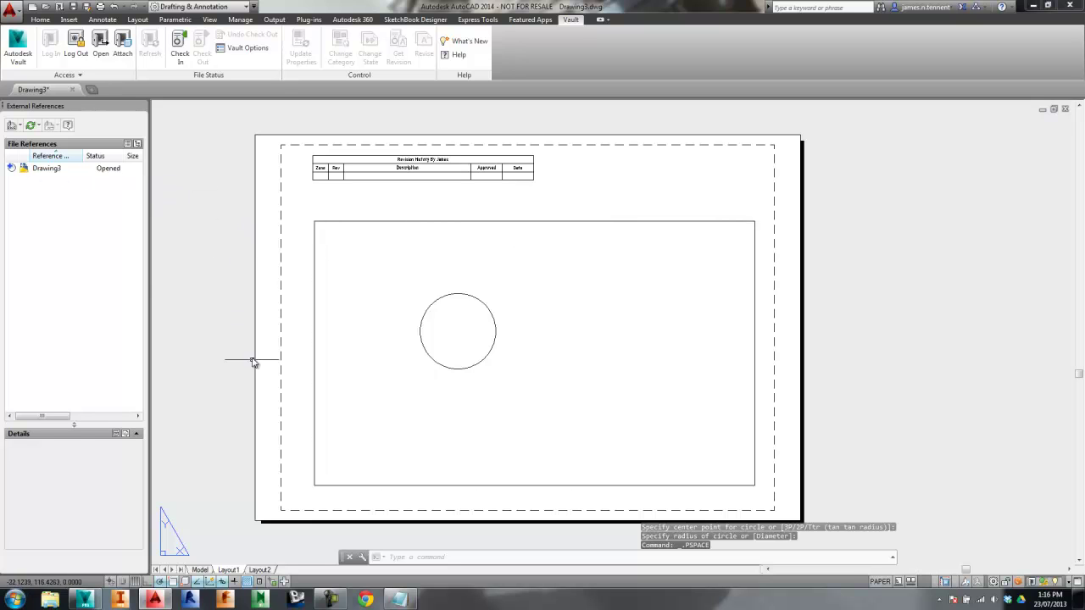
# Check Drawing3 into Vault, saving it as 100012.dwg in C:\Test Vault\Designs
pyautogui.rightClick(47, 169)
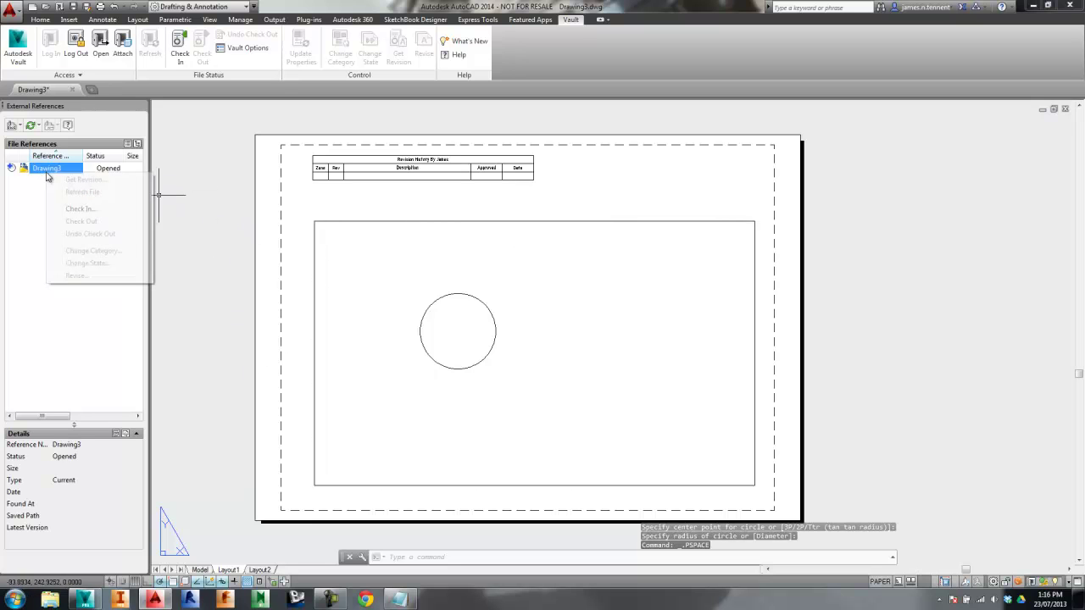
pyautogui.click(78, 208)
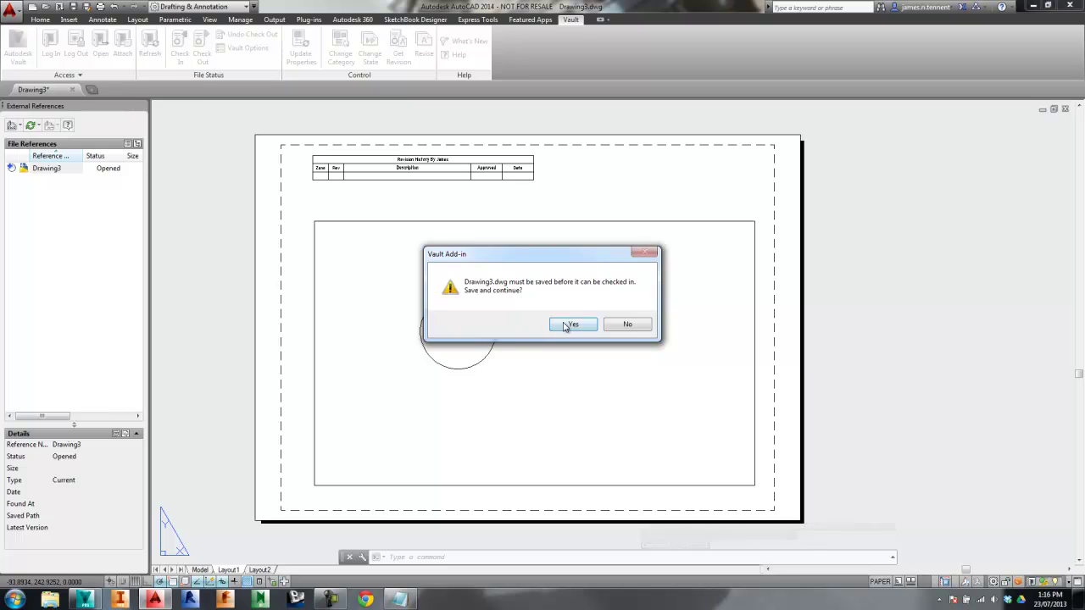
pyautogui.click(572, 325)
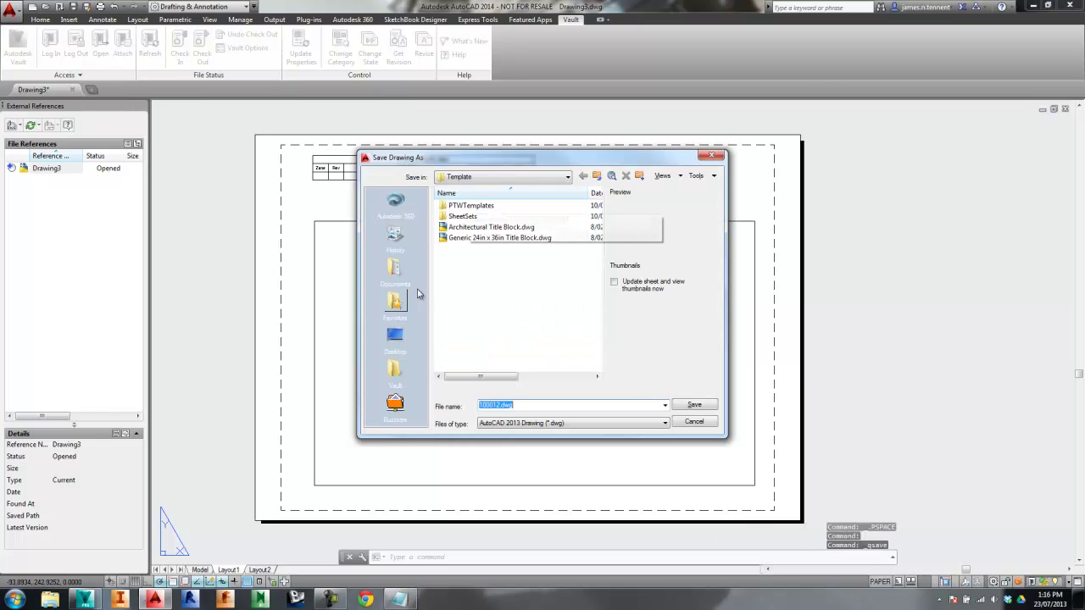
pyautogui.click(395, 370)
pyautogui.click(514, 175)
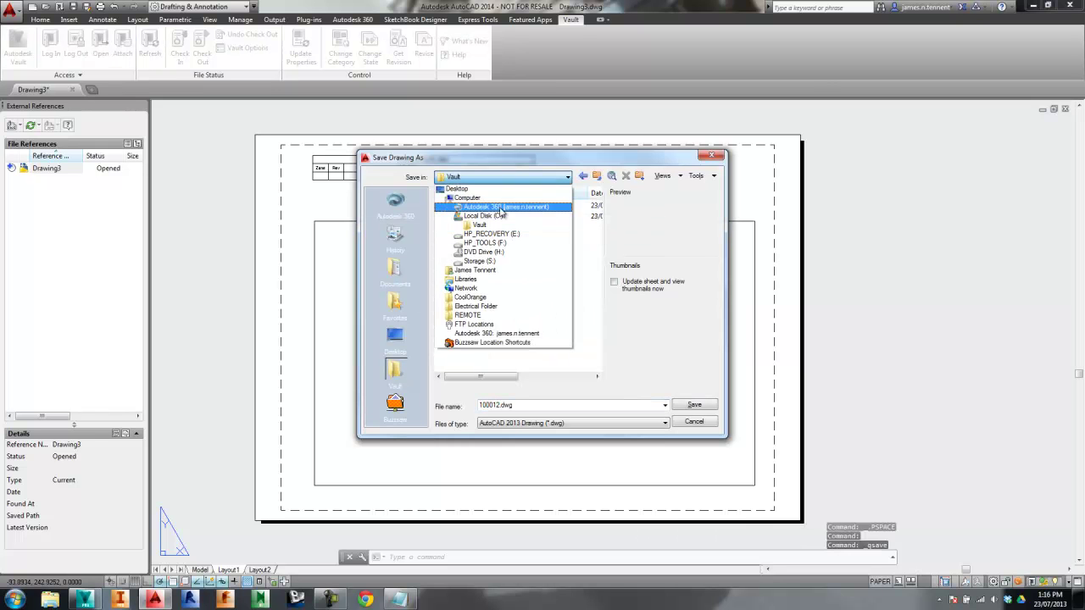
pyautogui.click(496, 222)
pyautogui.doubleClick(474, 369)
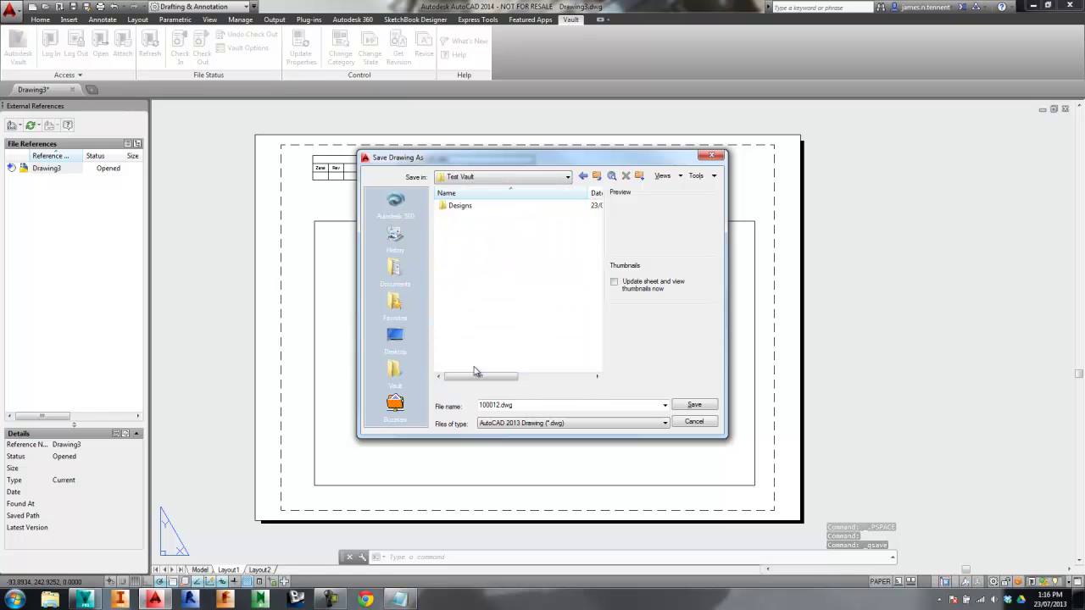
pyautogui.doubleClick(465, 207)
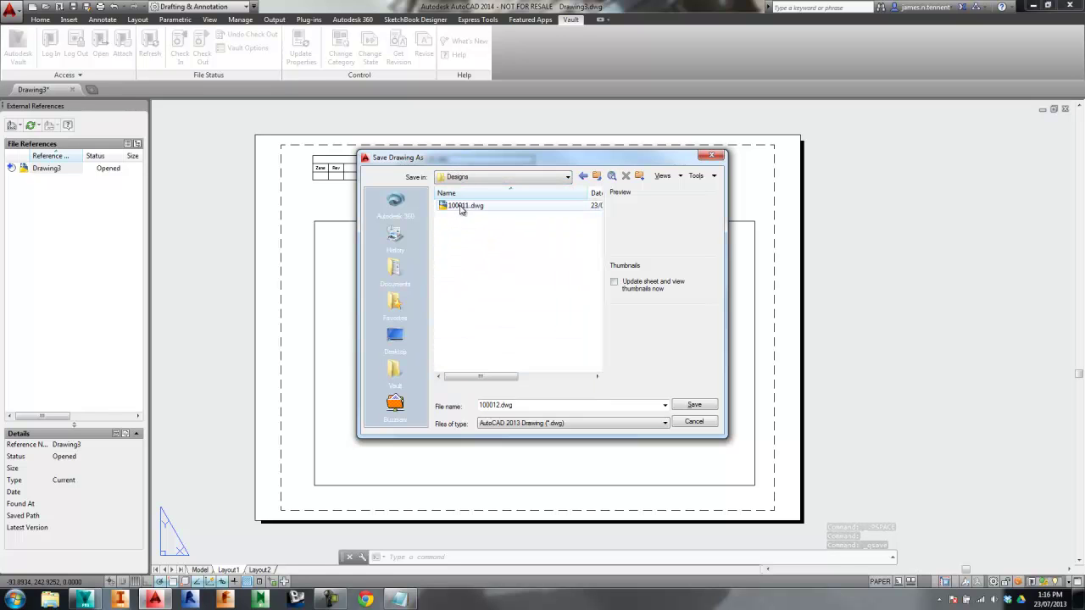
pyautogui.click(686, 404)
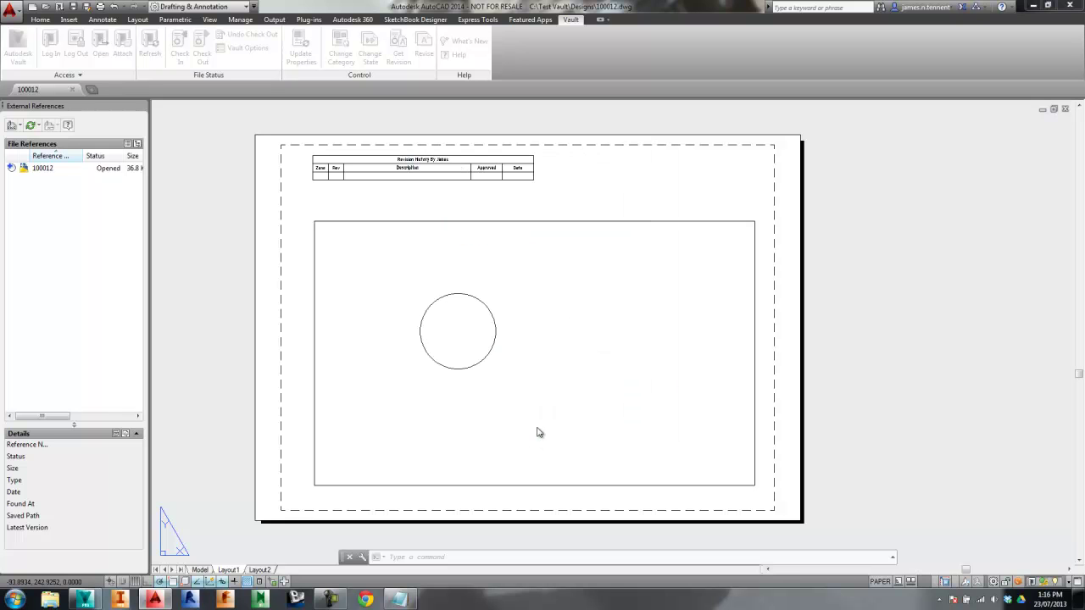
pyautogui.click(536, 427)
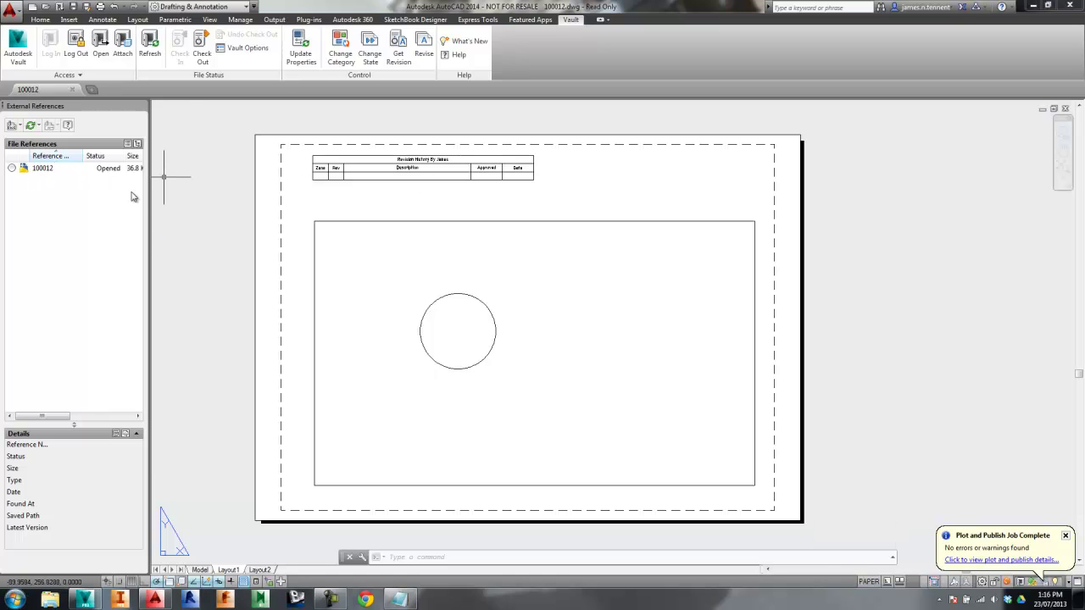
# Check out 100012.dwg and update its properties so the revision table shows revision A
pyautogui.rightClick(48, 172)
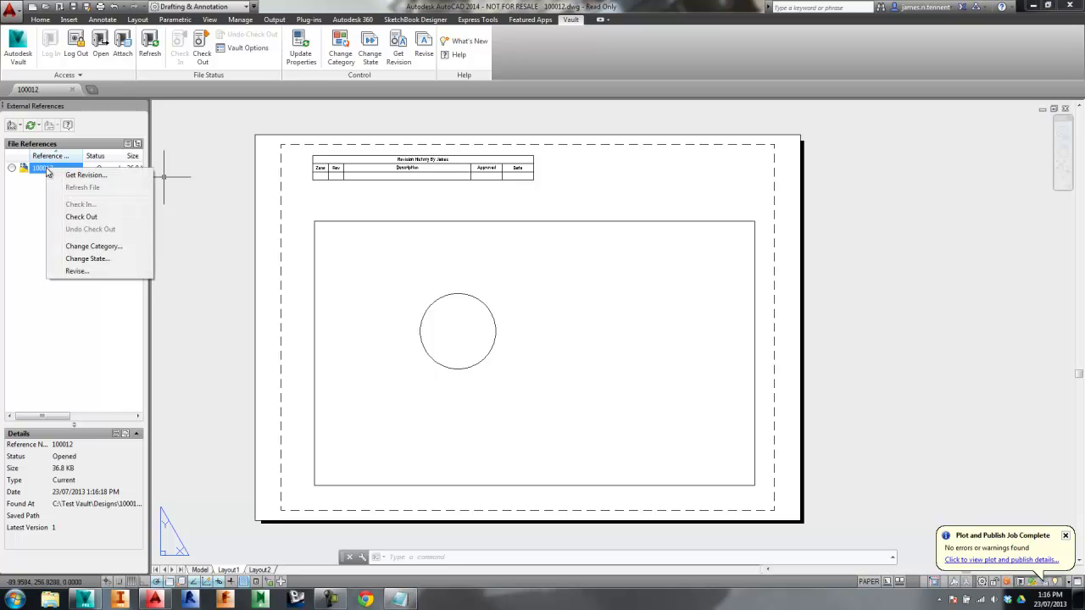
pyautogui.click(82, 217)
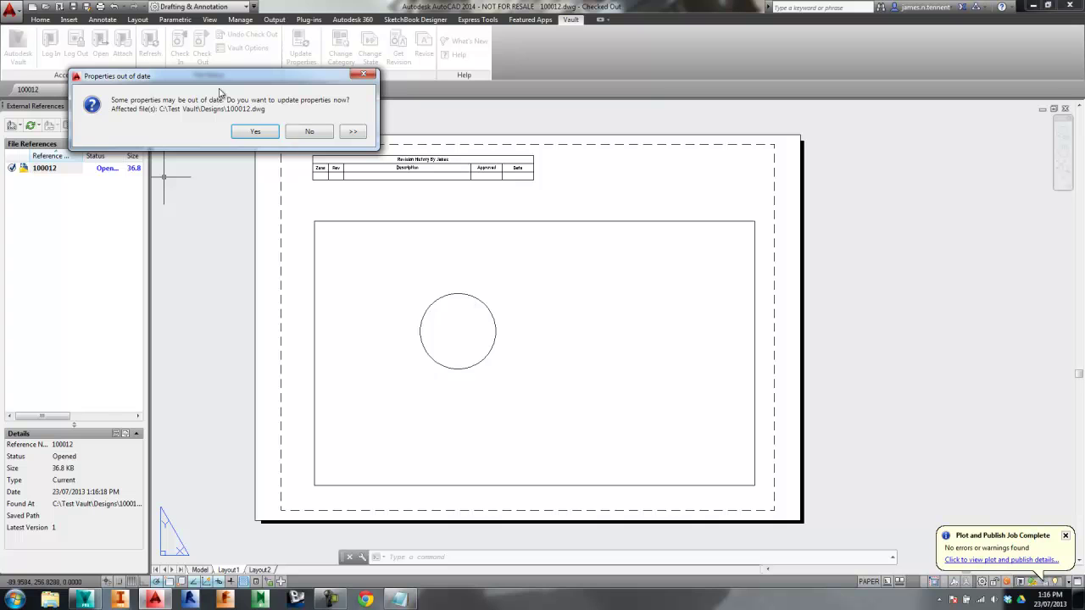
pyautogui.click(248, 135)
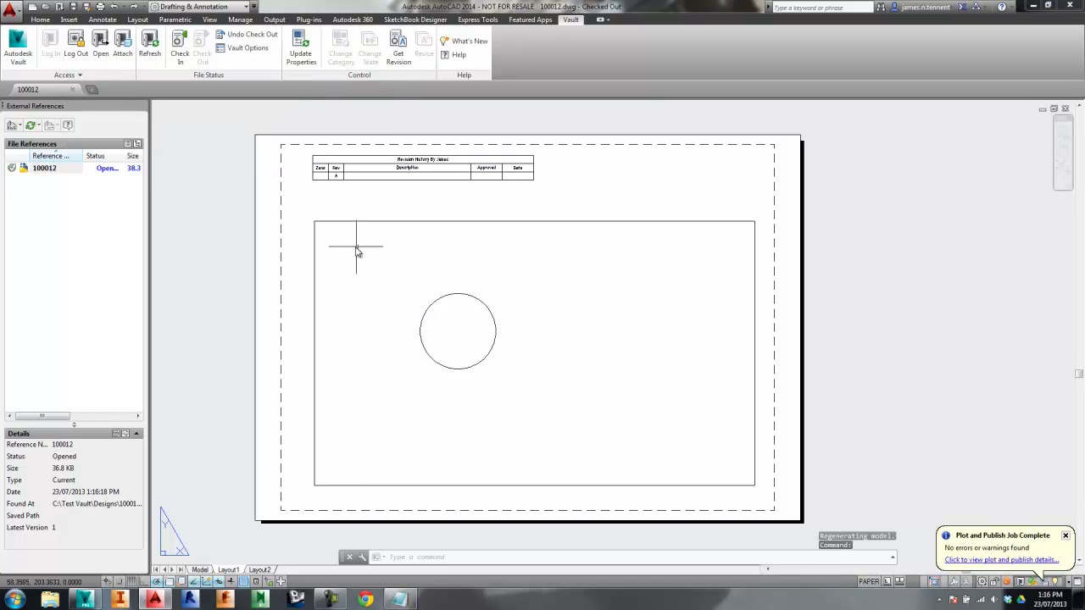
pyautogui.scroll(-2, 339, 195)
pyautogui.scroll(5, 297, 201)
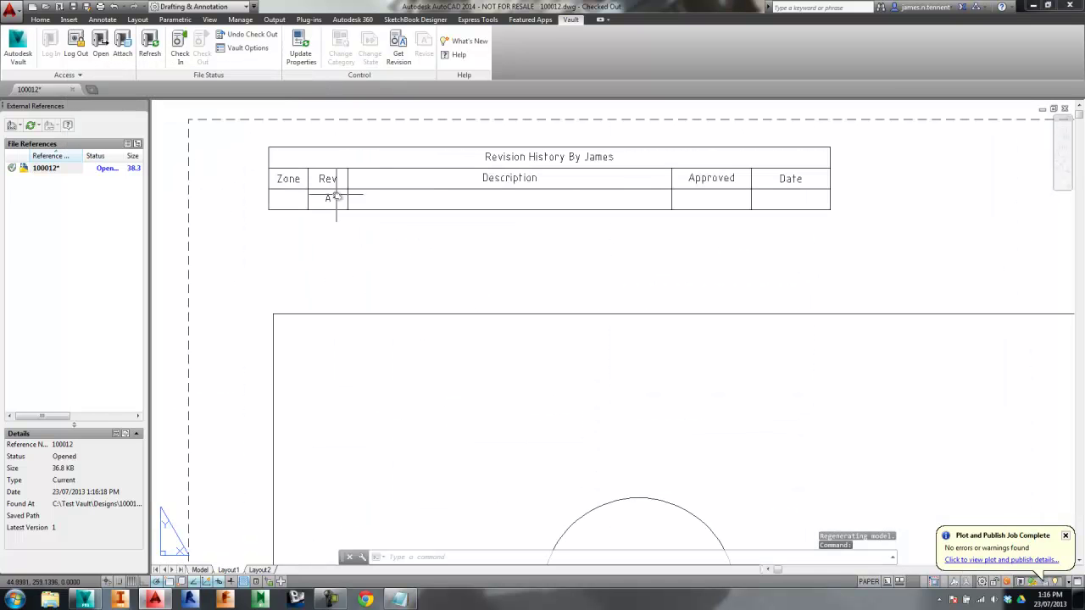
pyautogui.middleClick(453, 265)
pyautogui.middleClick(452, 264)
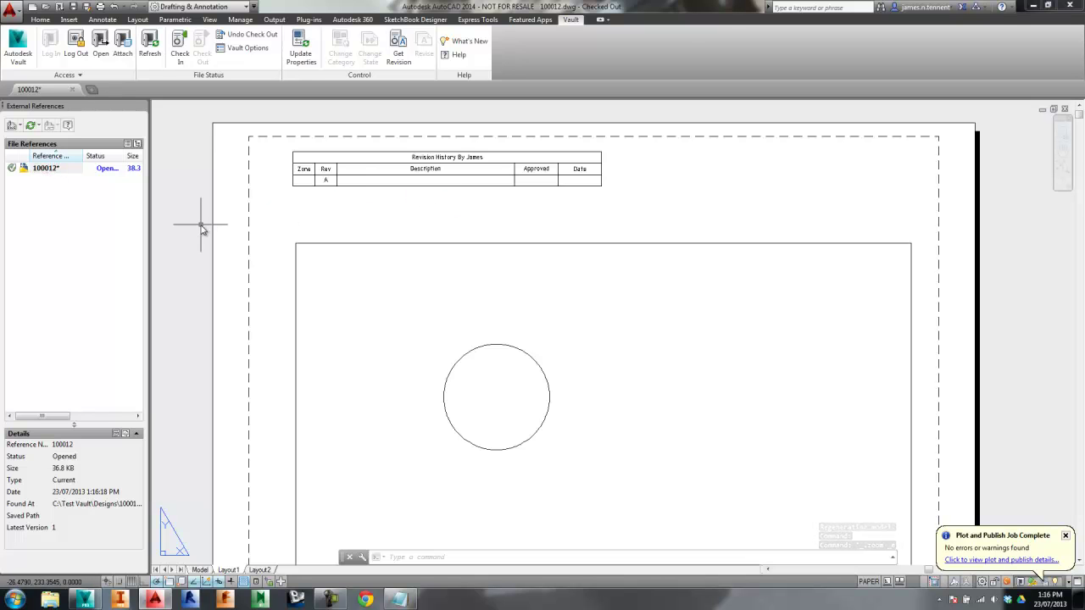
# Inside the viewport, draw two lines meeting at a point right of the circle
pyautogui.click(40, 19)
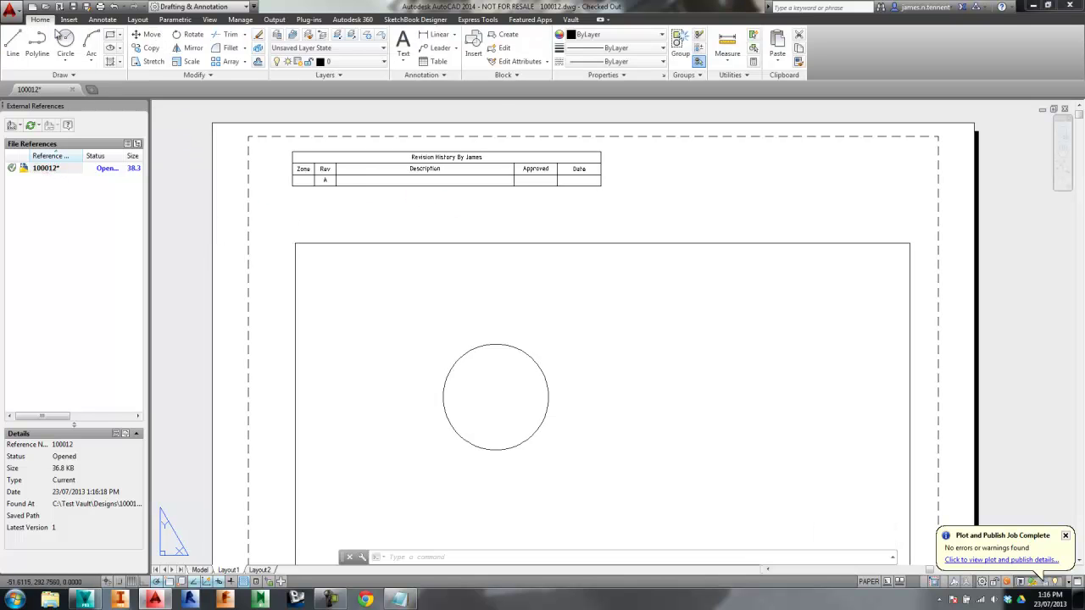
pyautogui.click(13, 45)
pyautogui.press('Escape')
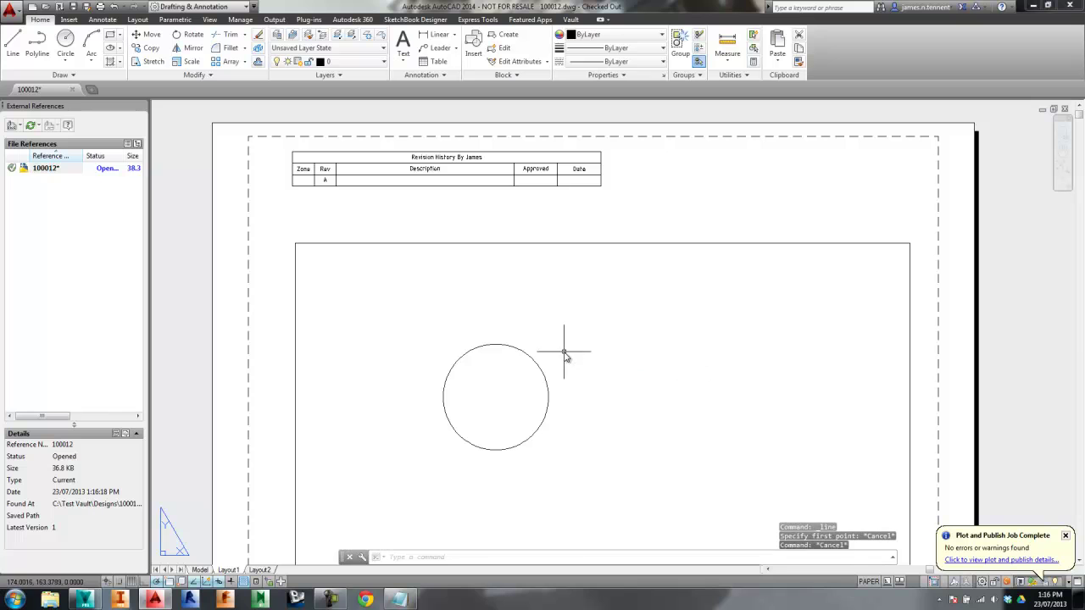
pyautogui.doubleClick(564, 355)
pyautogui.write('l')
pyautogui.press('Return')
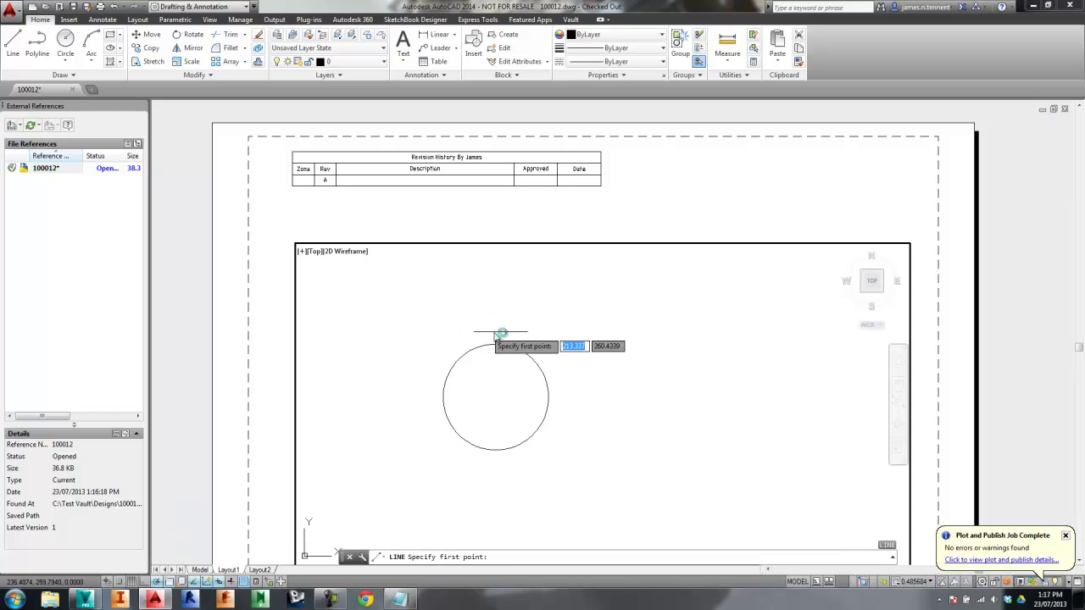
pyautogui.click(501, 347)
pyautogui.click(687, 374)
pyautogui.click(535, 450)
pyautogui.press('Escape')
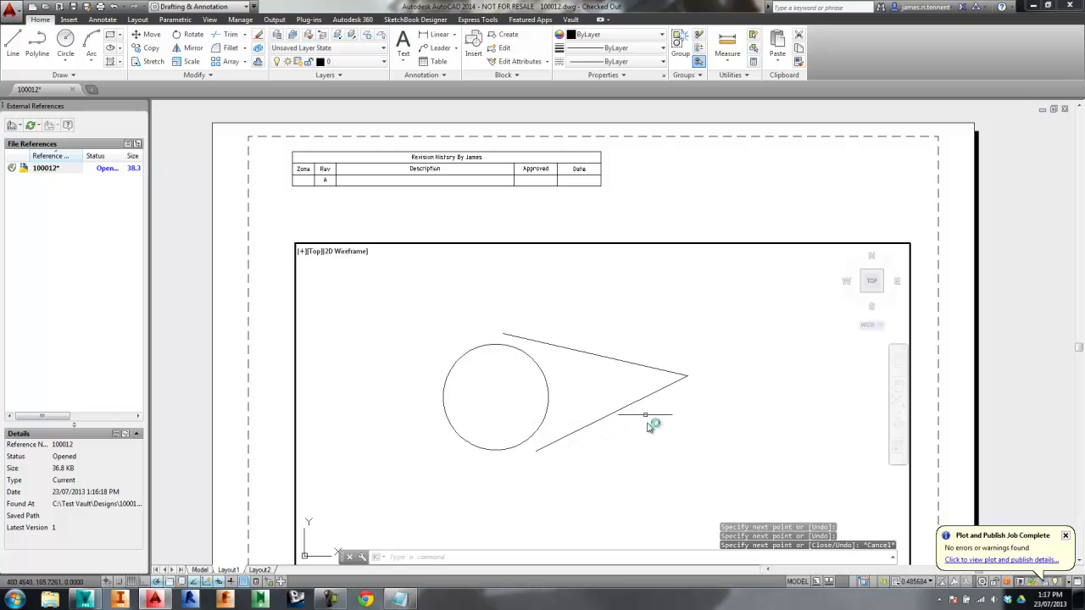
# Save and check 100012.dwg back into Vault, then close the drawing
pyautogui.rightClick(46, 168)
pyautogui.click(86, 205)
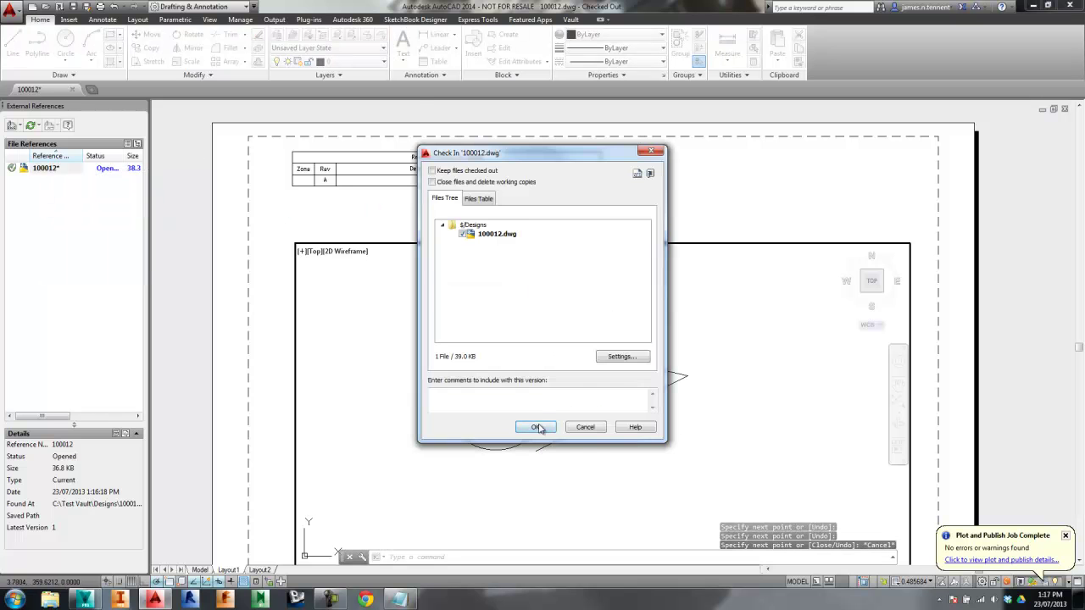
pyautogui.click(540, 429)
pyautogui.click(289, 131)
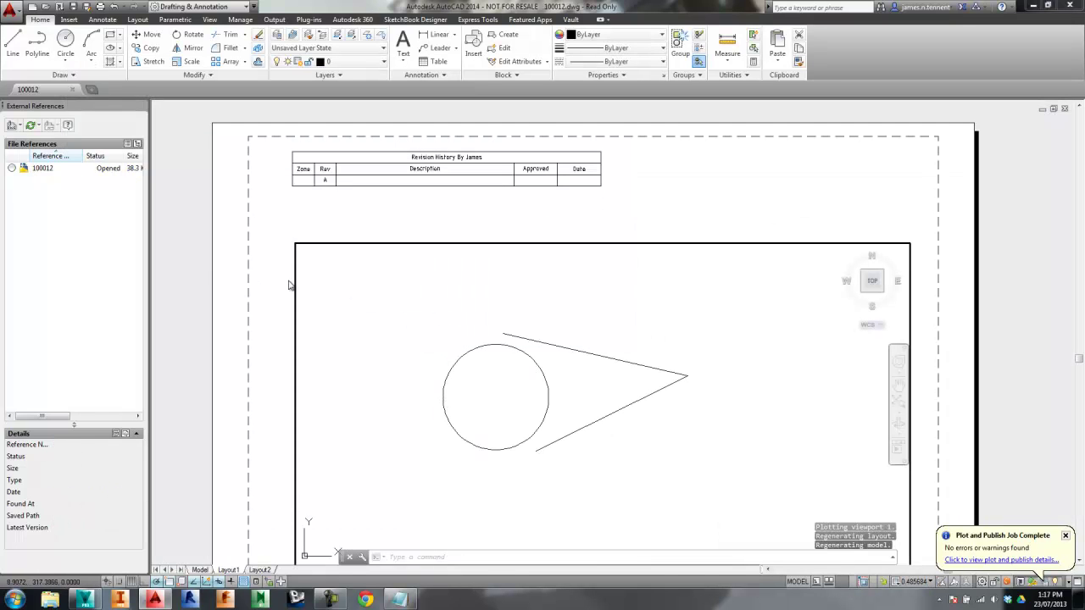
pyautogui.click(1063, 110)
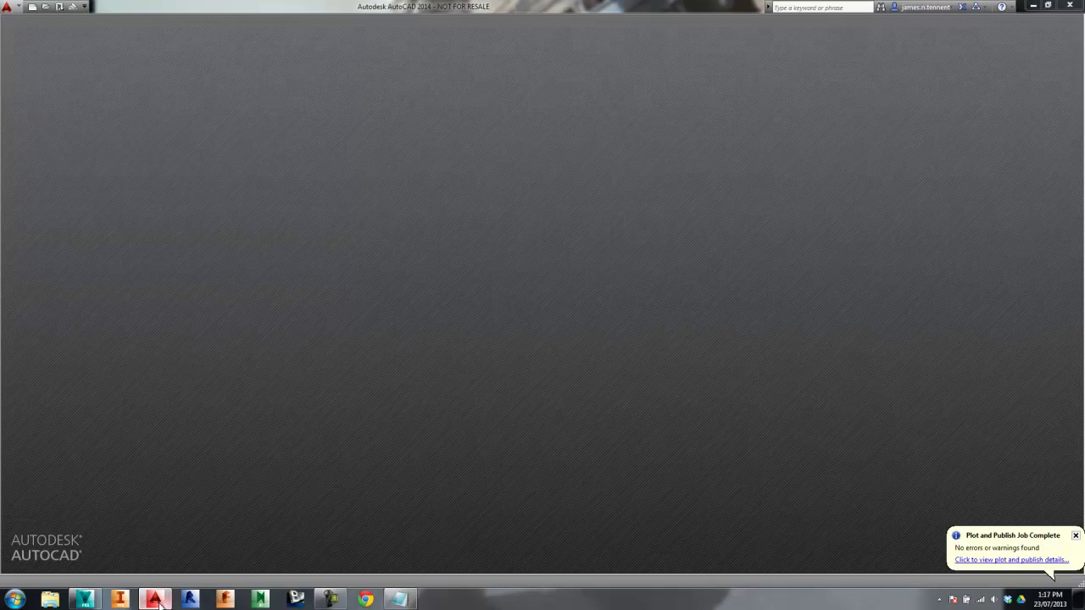
# In Vault, refresh the Designs folder and select 100012.dwg
pyautogui.click(84, 599)
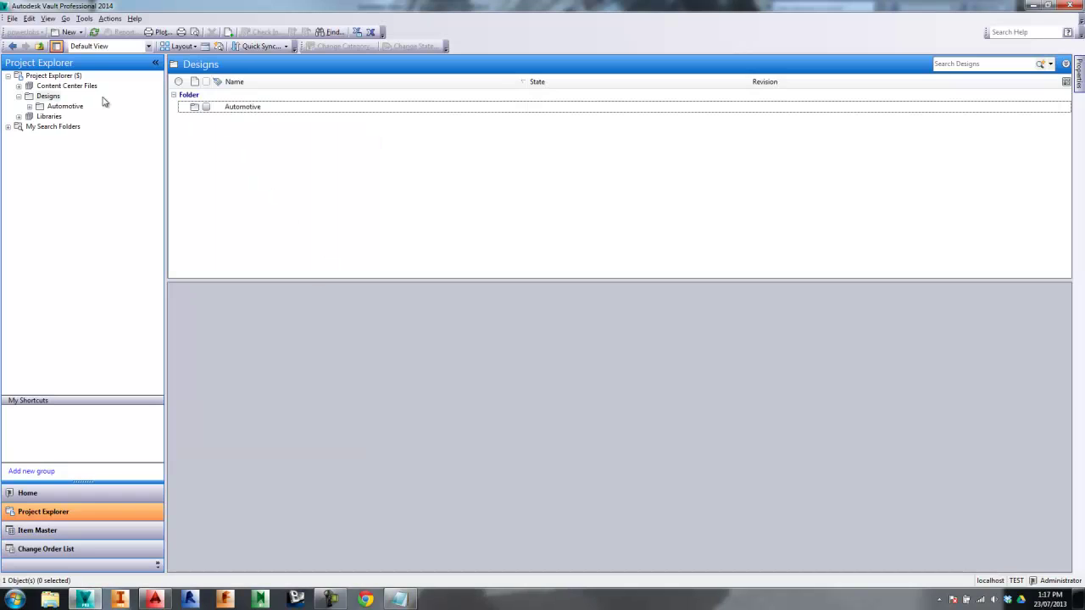
pyautogui.click(49, 96)
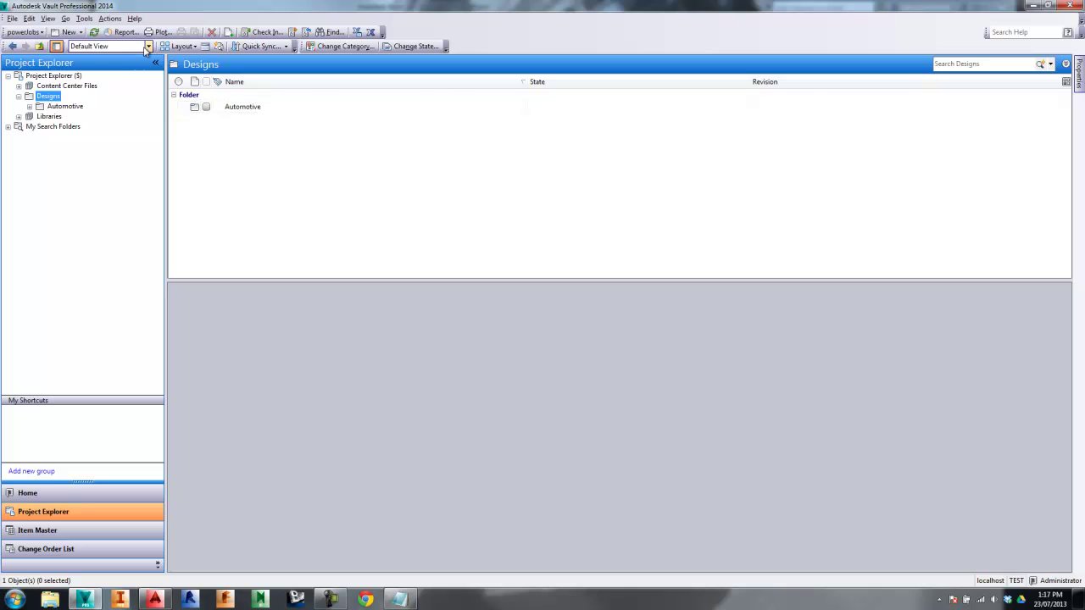
pyautogui.click(93, 32)
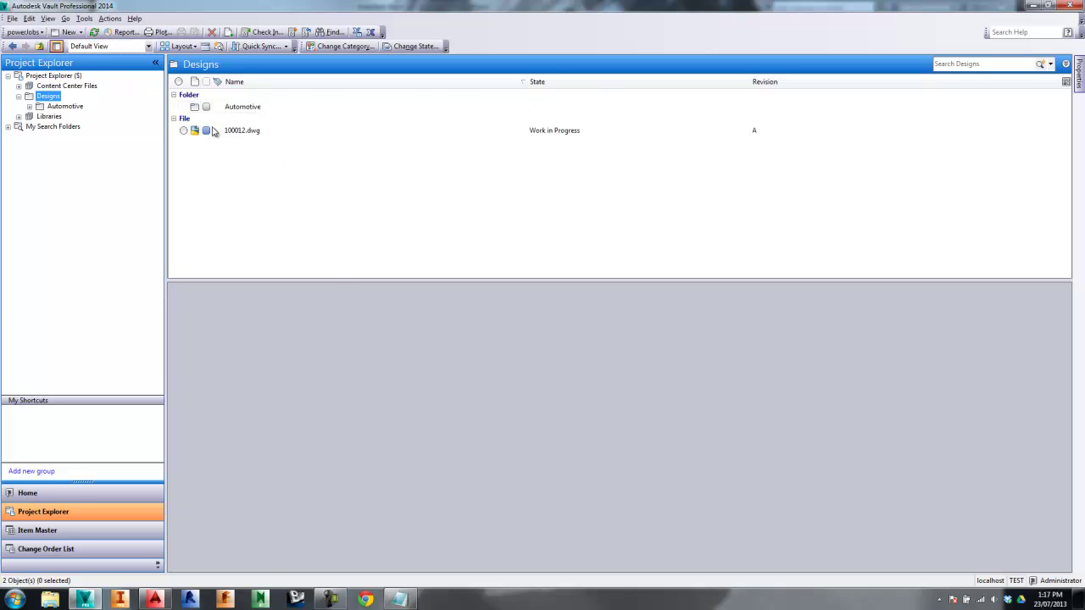
pyautogui.click(244, 134)
# Change 100012.dwg's lifecycle state to Released with the comment 'Released to manufacturing'
pyautogui.rightClick(245, 133)
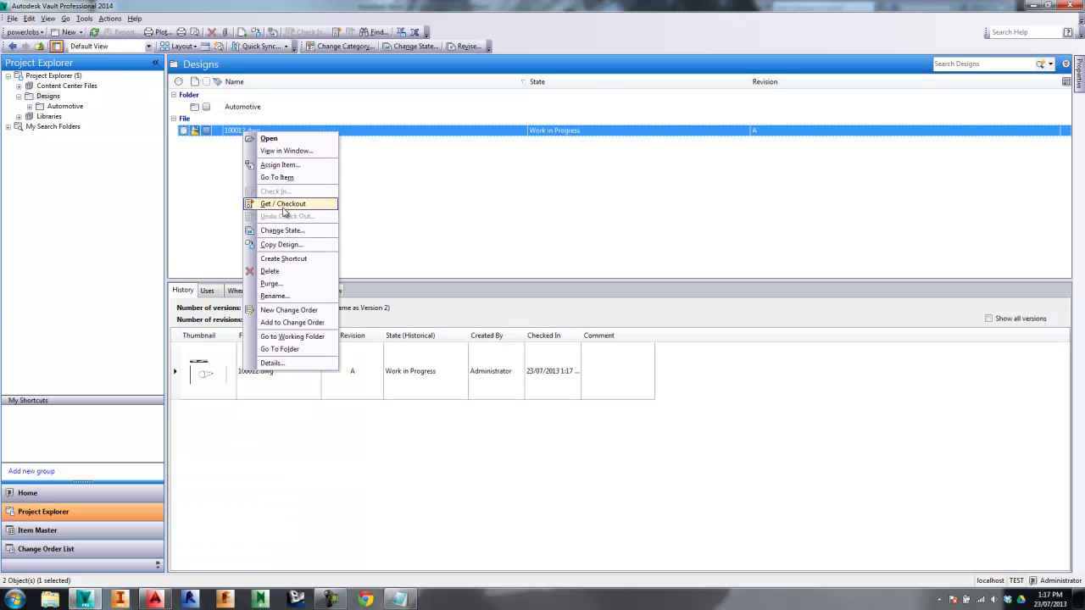
pyautogui.click(283, 230)
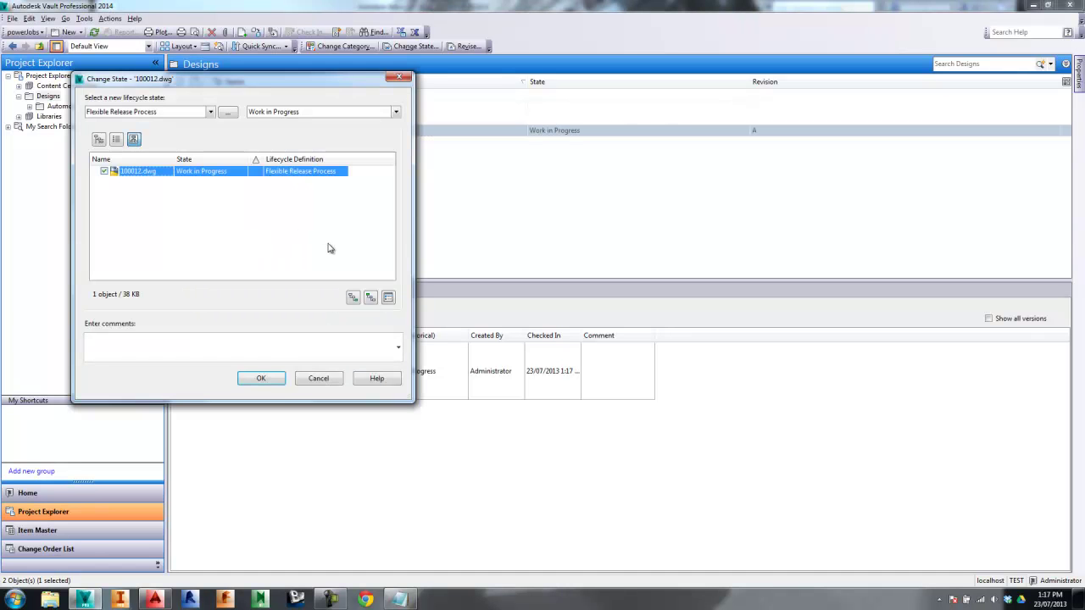
pyautogui.click(309, 116)
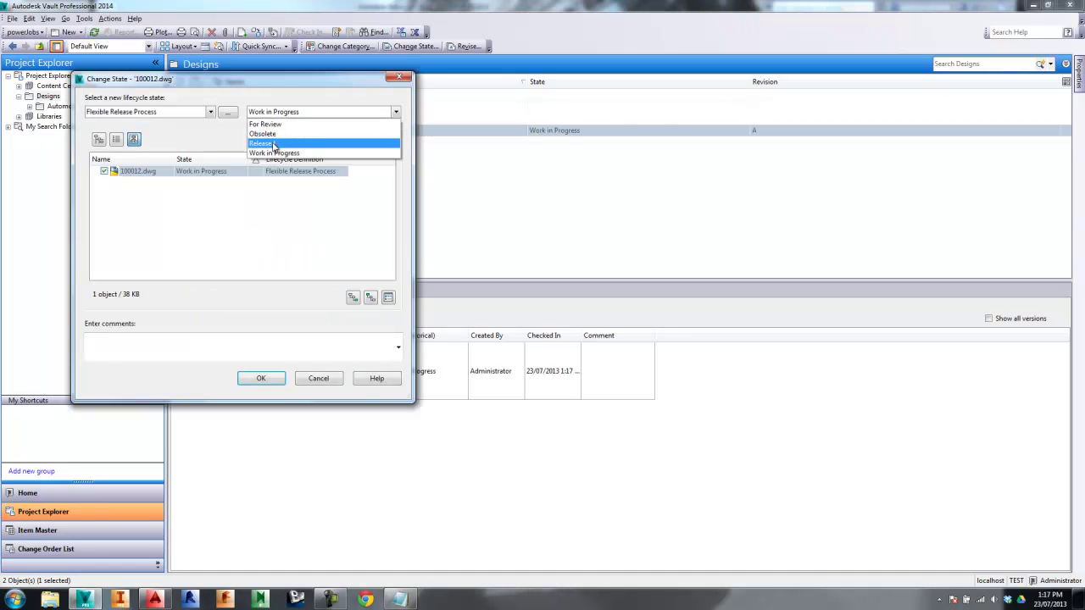
pyautogui.click(278, 143)
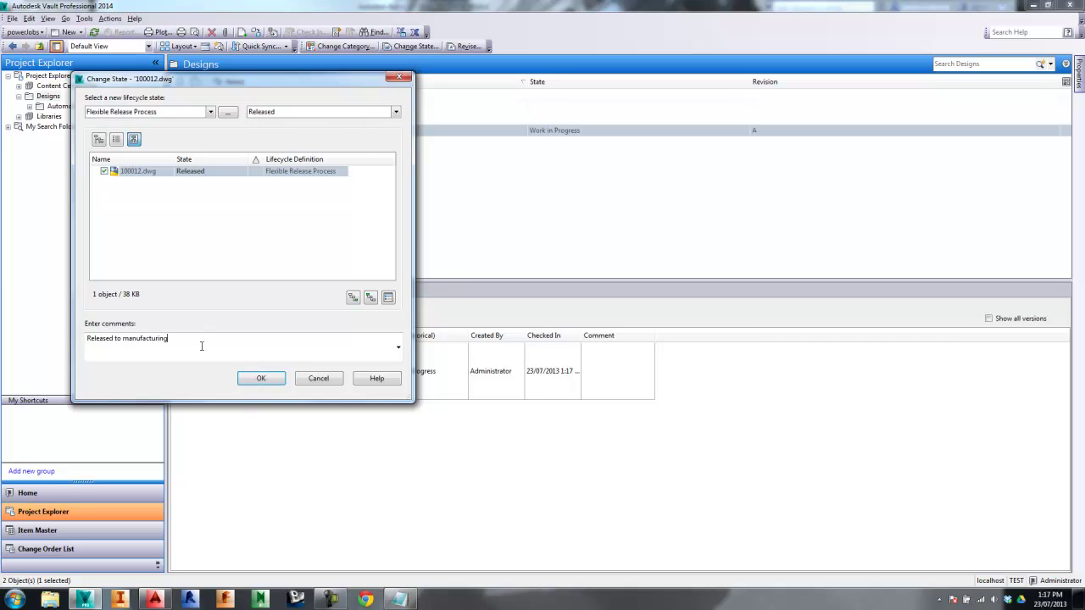
pyautogui.moveTo(202, 346); pyautogui.dragTo(47, 343)
pyautogui.moveTo(206, 82); pyautogui.dragTo(537, 101)
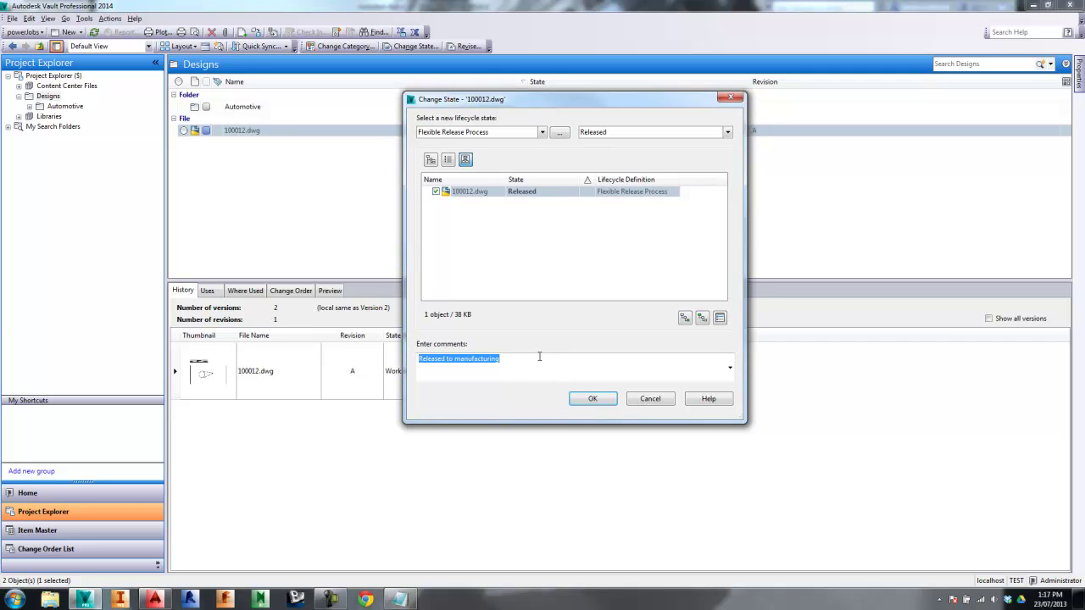
pyautogui.moveTo(534, 361); pyautogui.dragTo(393, 379)
pyautogui.click(527, 363)
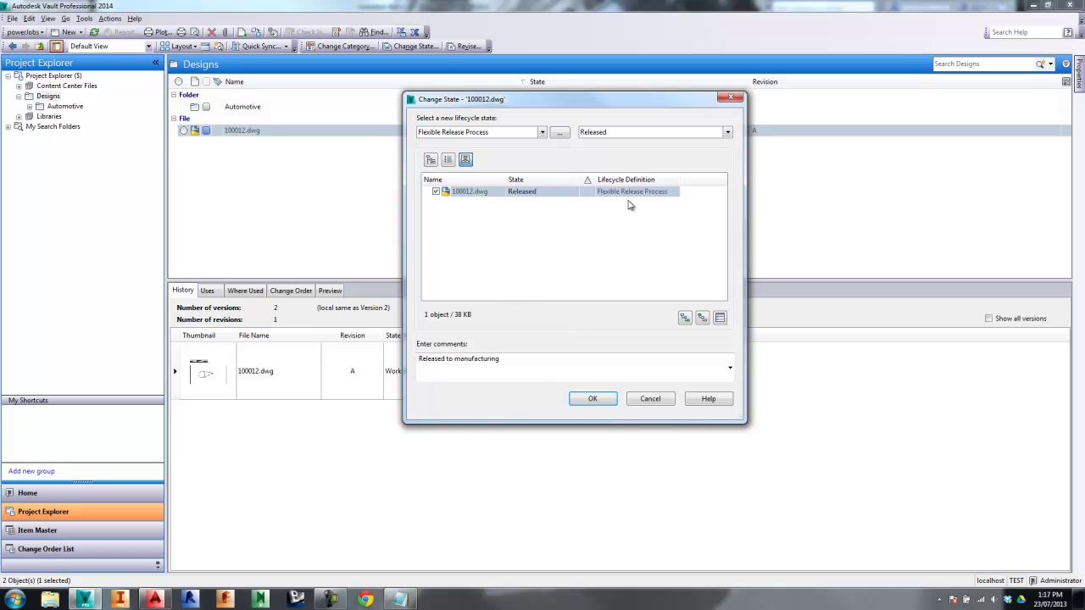
pyautogui.click(593, 399)
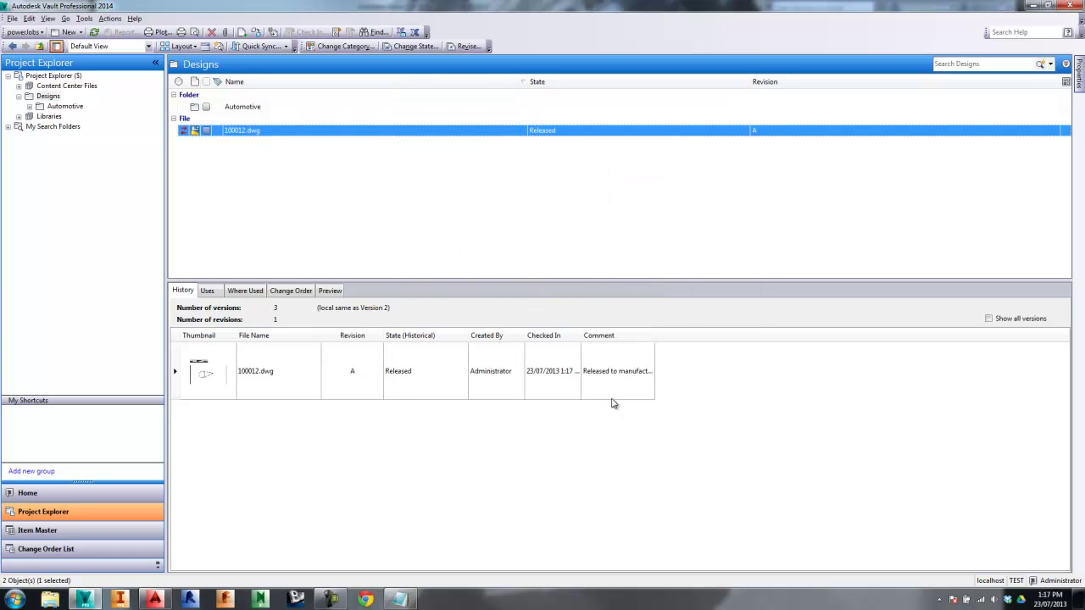
# Get and check out 100012.dwg from Vault
pyautogui.rightClick(233, 132)
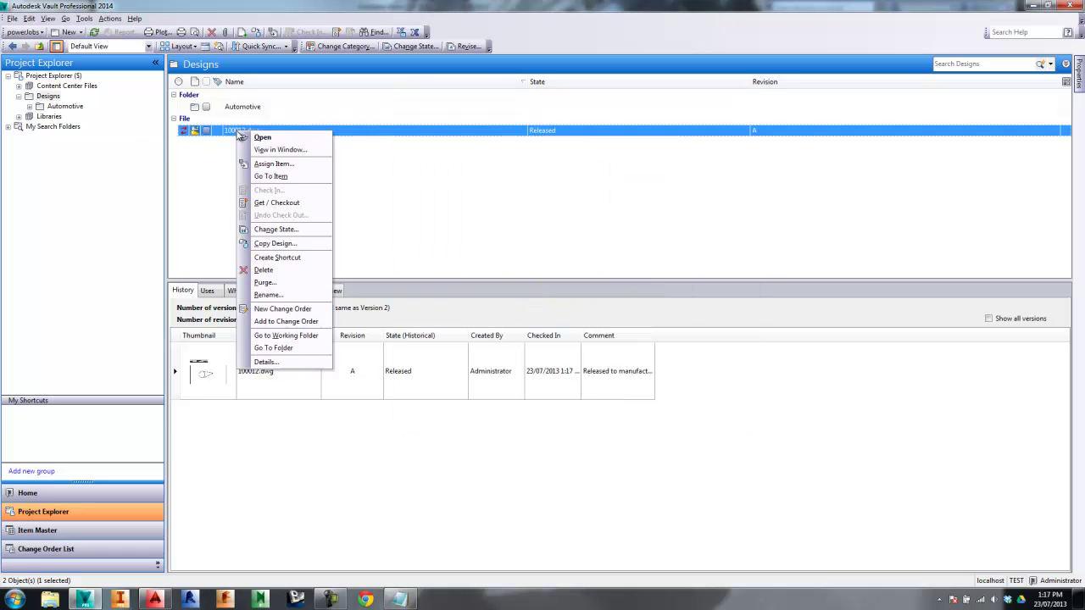
pyautogui.click(276, 204)
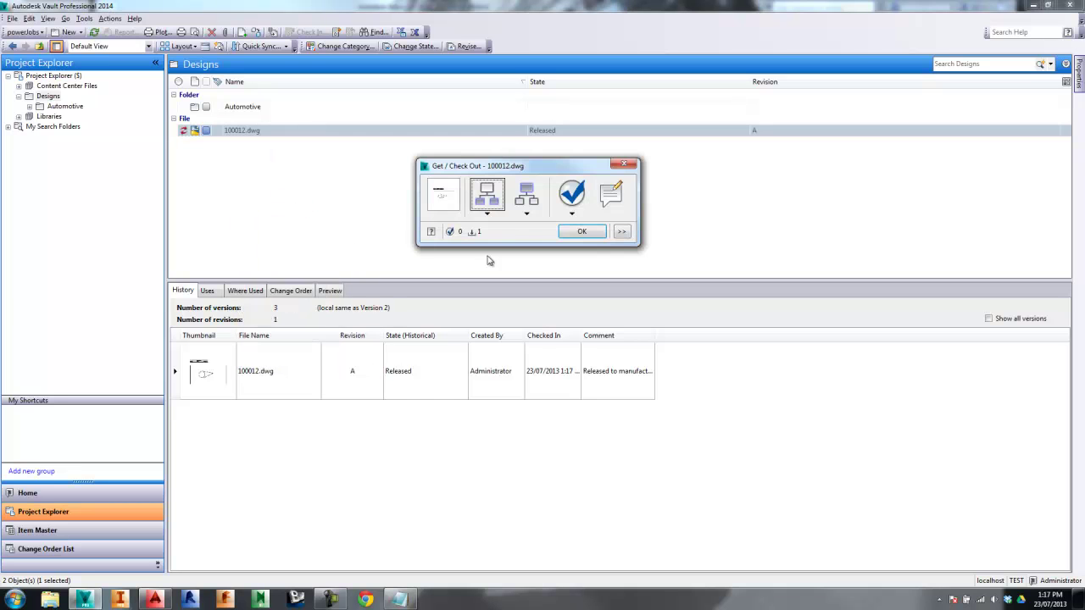
pyautogui.click(553, 225)
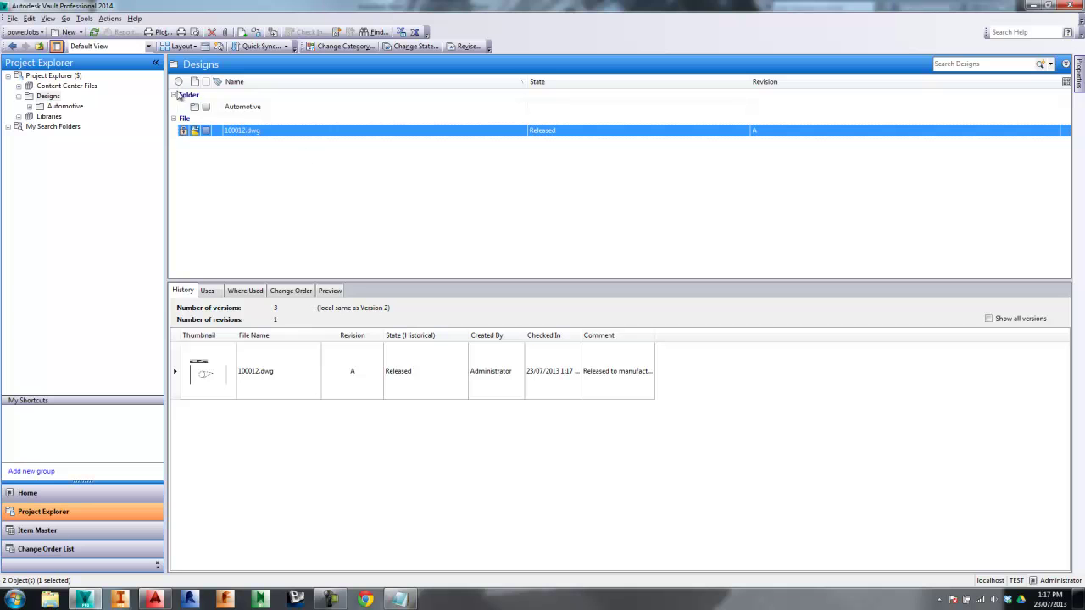
pyautogui.click(111, 17)
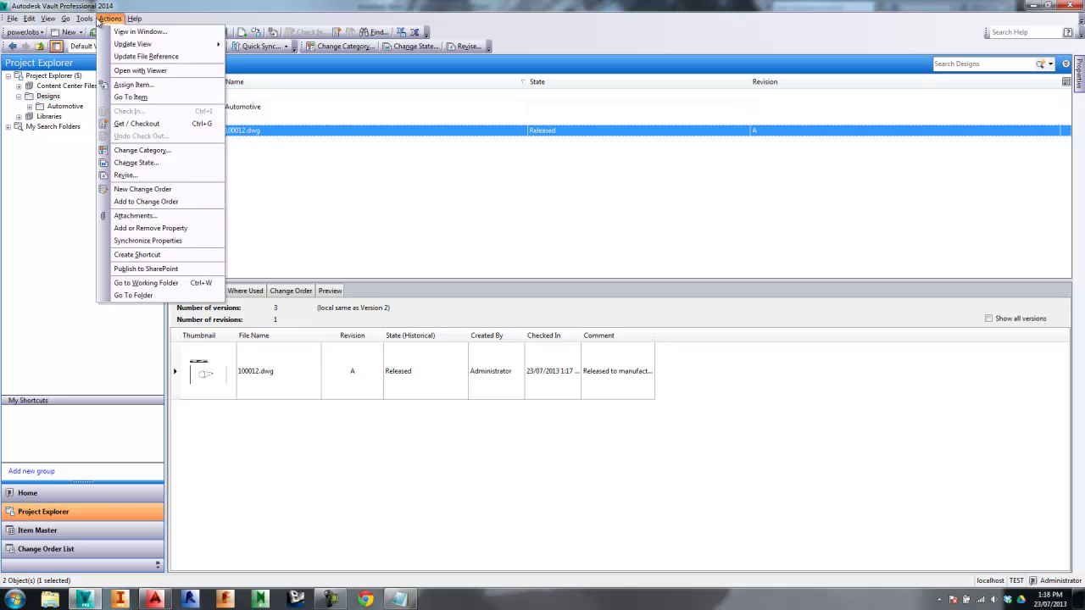
# In Vault Settings > Behaviors > Lifecycles, edit the Flexible Release Process definition
pyautogui.moveTo(84, 17)
pyautogui.moveTo(110, 100)
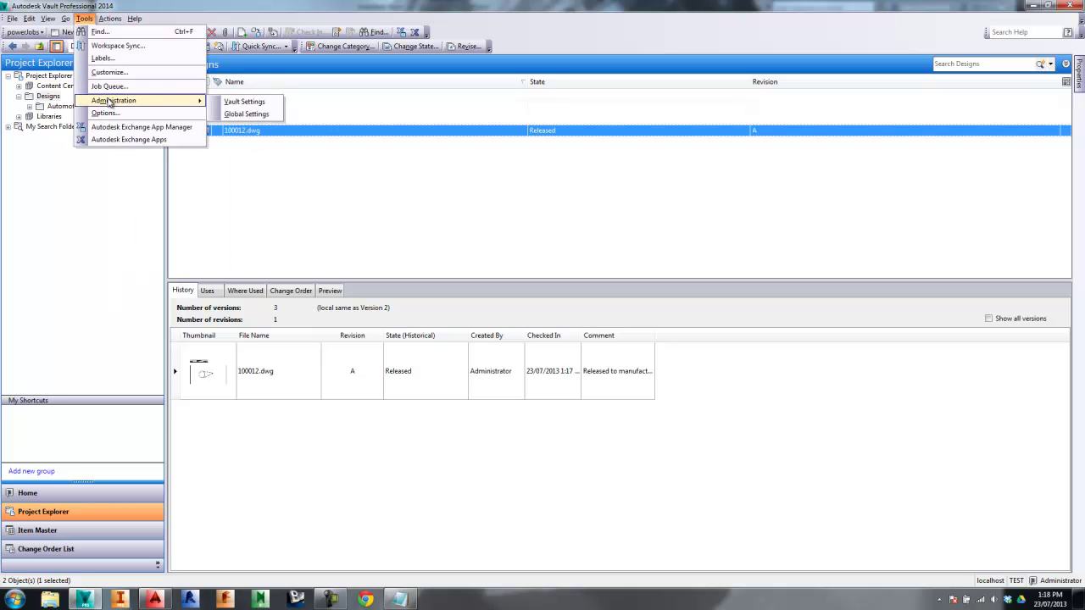
pyautogui.click(212, 102)
pyautogui.click(396, 116)
pyautogui.click(448, 117)
pyautogui.click(574, 150)
pyautogui.click(427, 230)
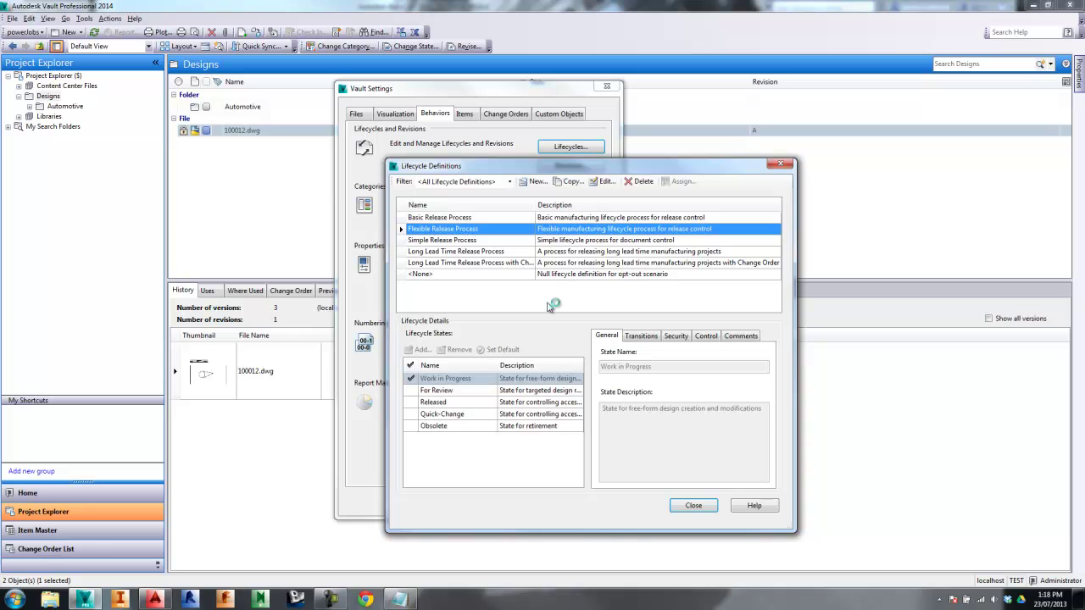
pyautogui.click(439, 379)
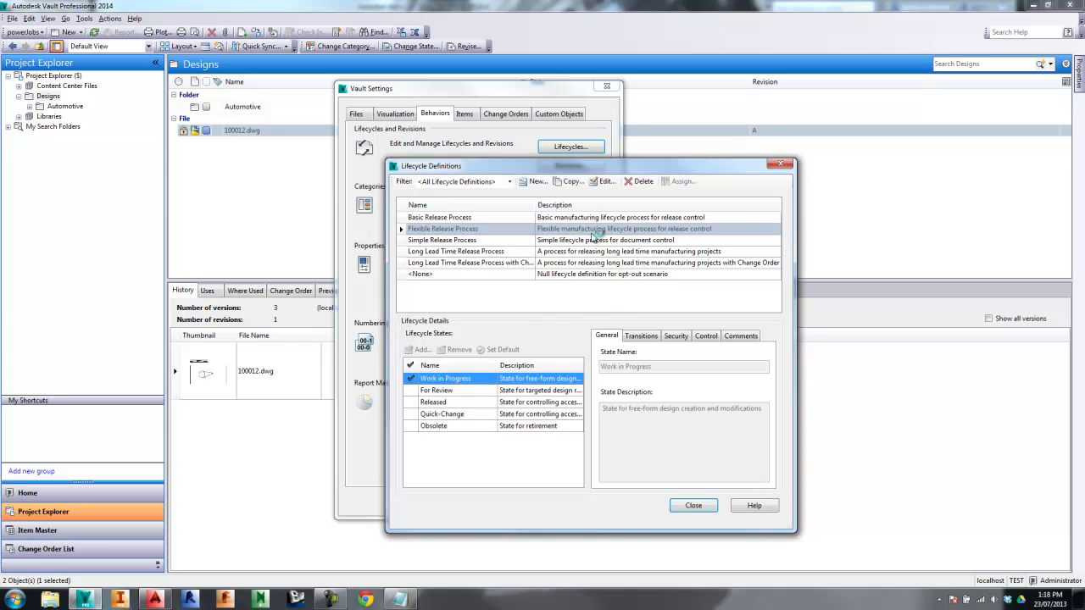
pyautogui.click(604, 181)
# Review the Work in Progress to Released transition's actions, then cancel without changes
pyautogui.click(278, 257)
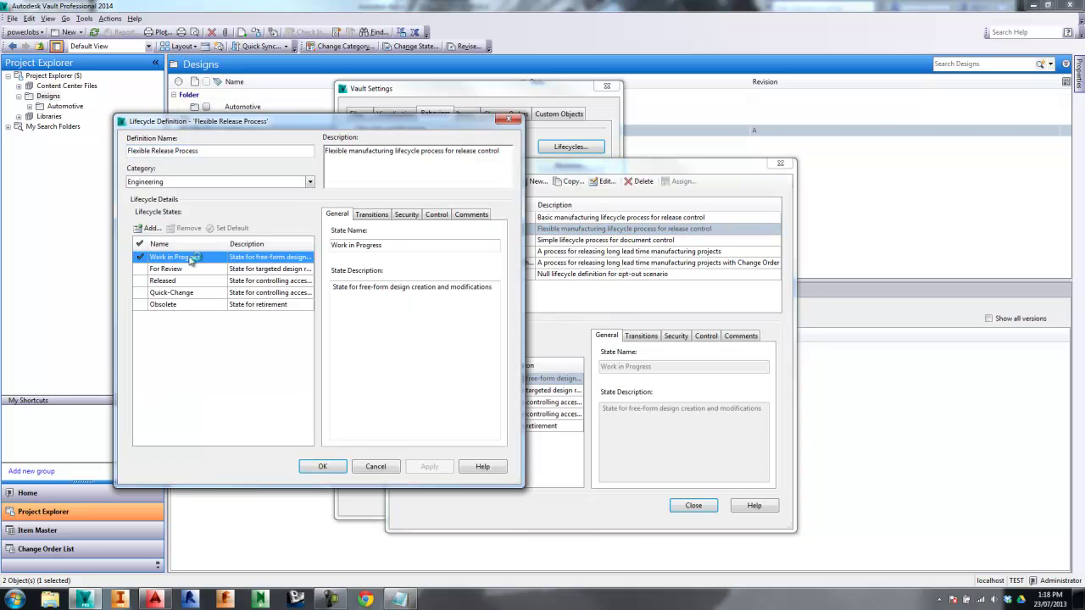
pyautogui.click(373, 215)
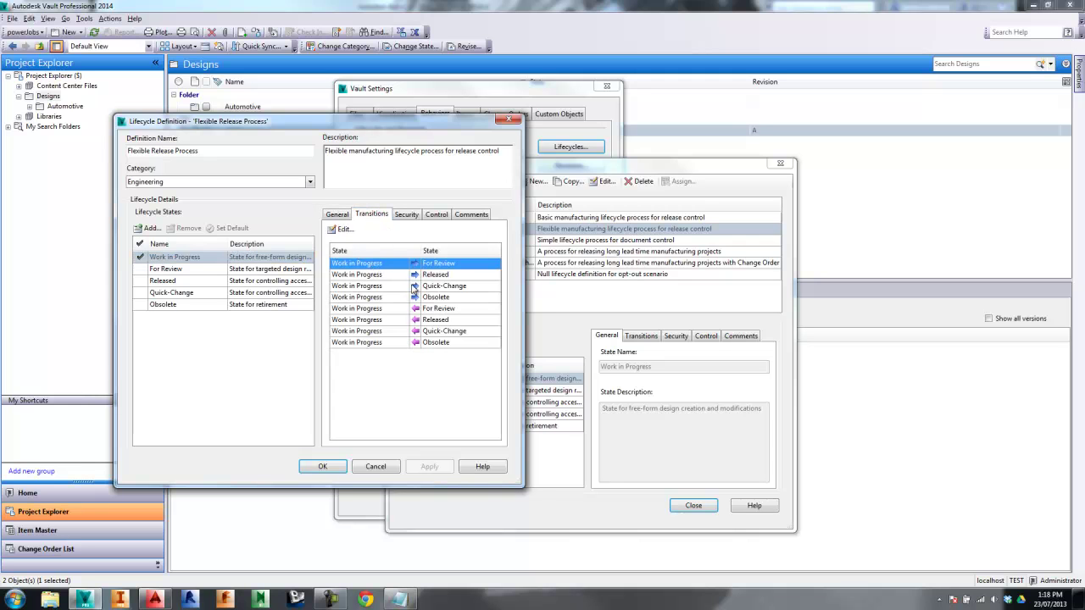
pyautogui.click(407, 276)
pyautogui.click(342, 229)
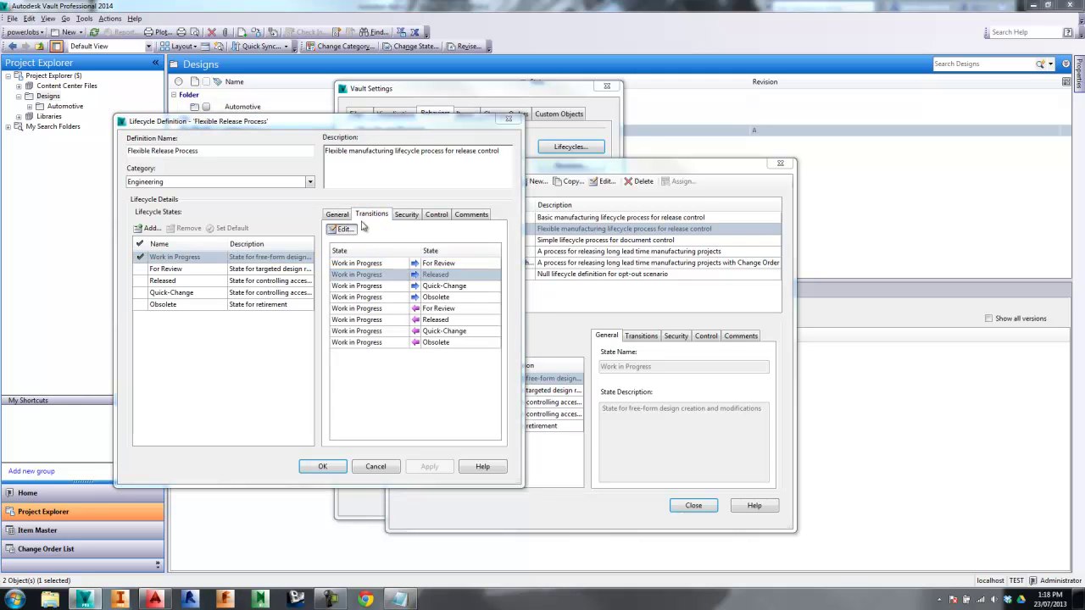
pyautogui.click(267, 258)
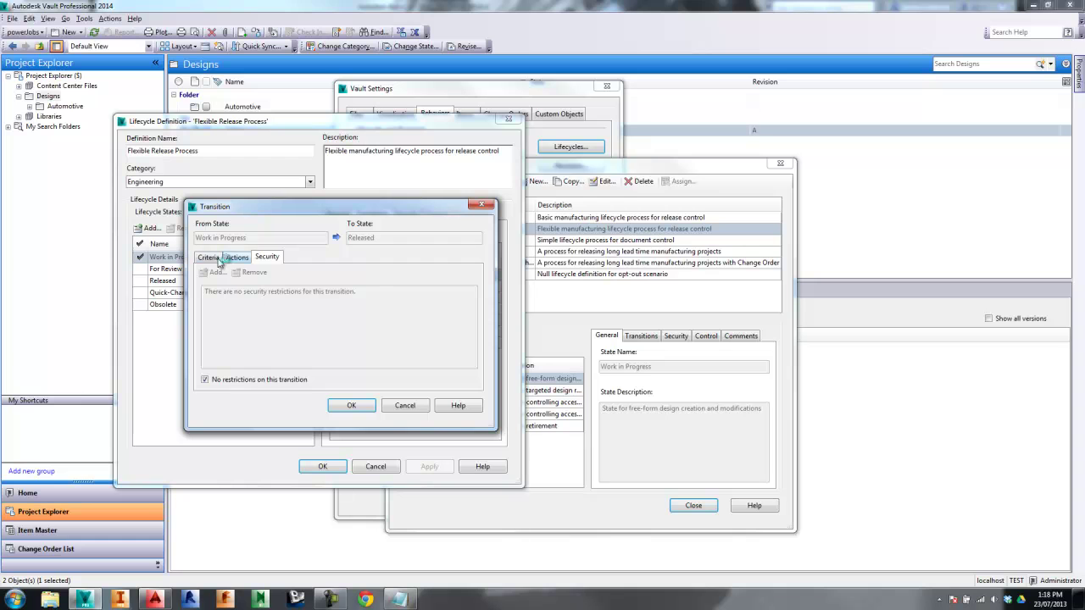
pyautogui.click(237, 256)
pyautogui.moveTo(350, 212); pyautogui.dragTo(425, 189)
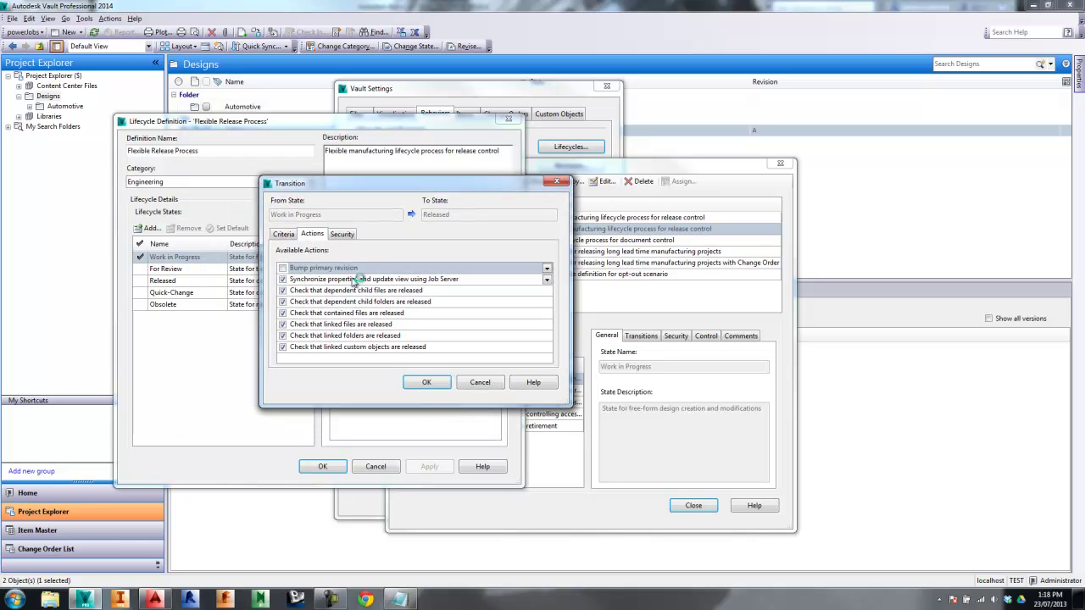
pyautogui.click(449, 280)
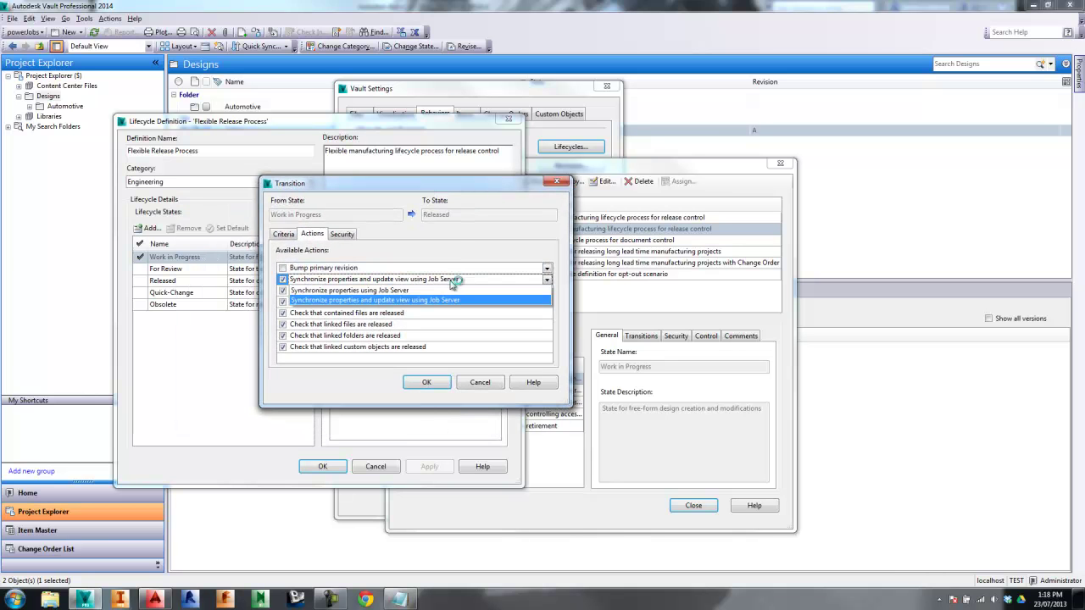
pyautogui.click(439, 195)
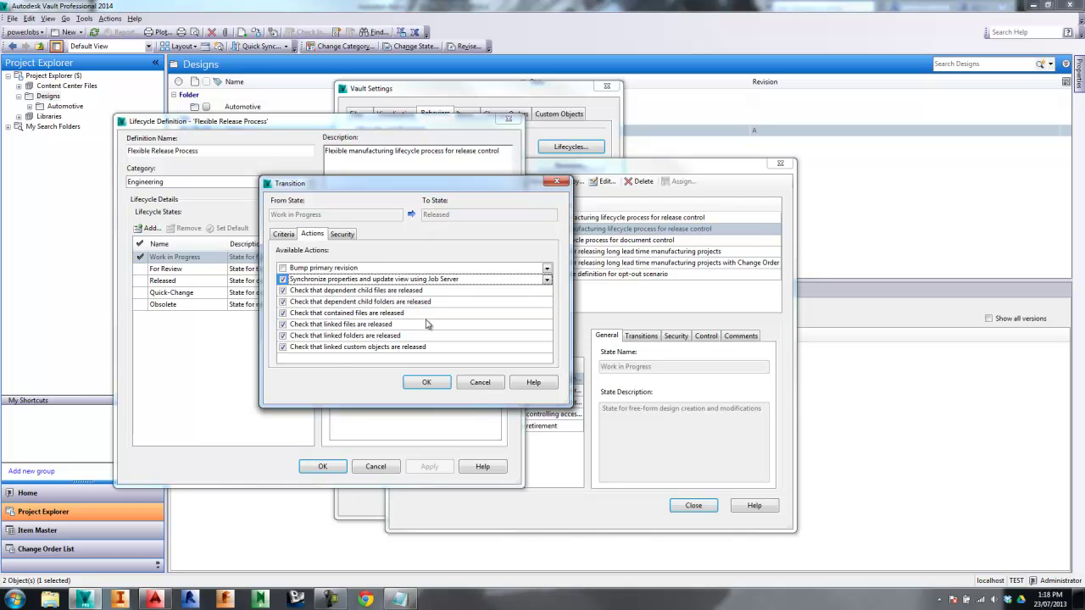
pyautogui.click(479, 383)
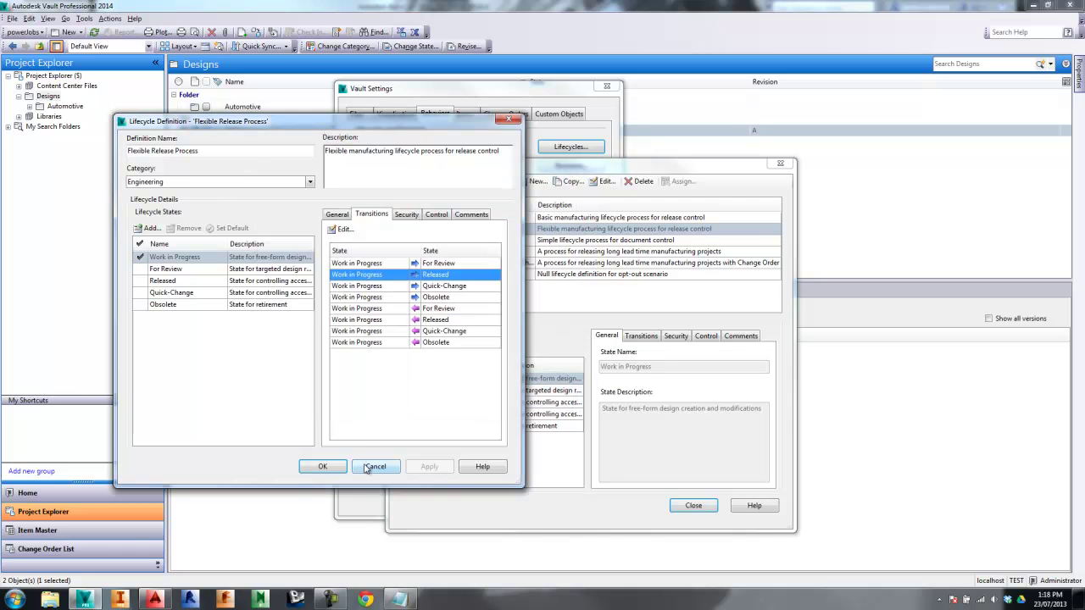
pyautogui.click(373, 468)
# Close the Vault settings, launch the Job Processor from the Start menu and minimize it
pyautogui.click(779, 164)
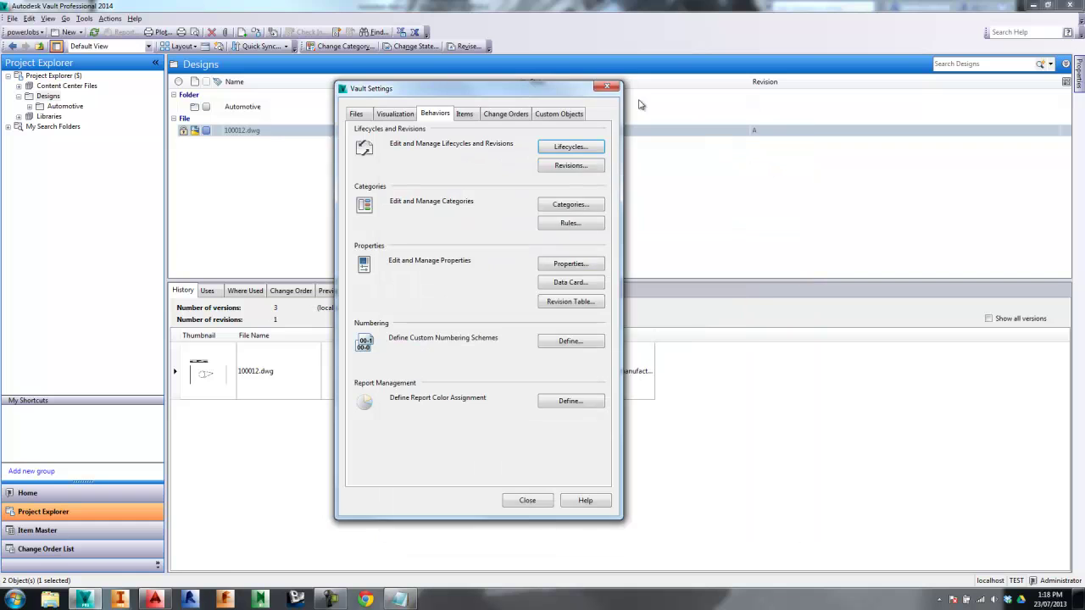
pyautogui.click(606, 87)
pyautogui.click(15, 599)
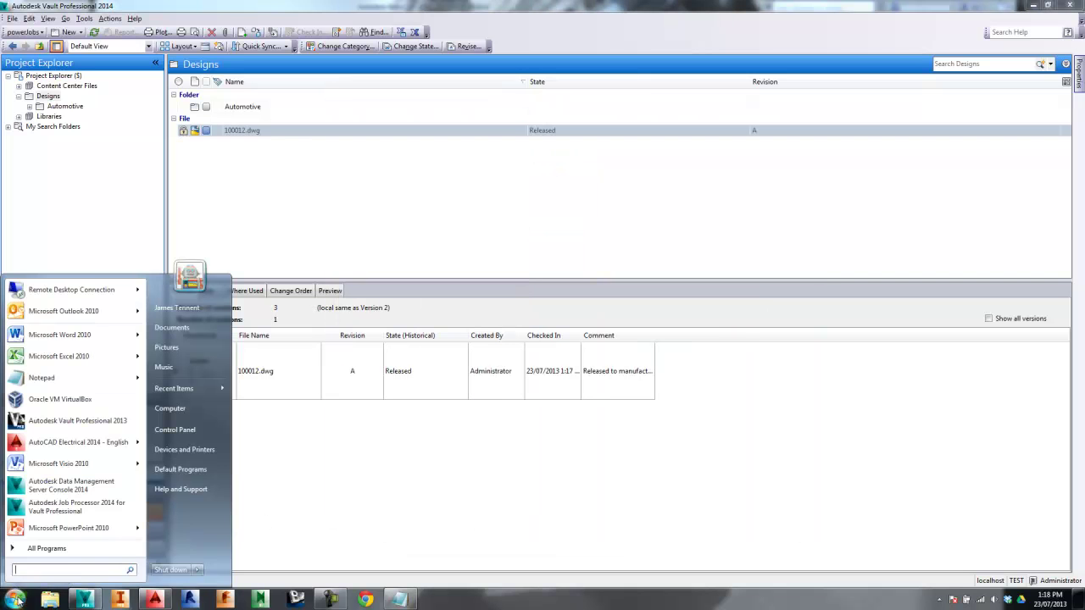
pyautogui.click(93, 511)
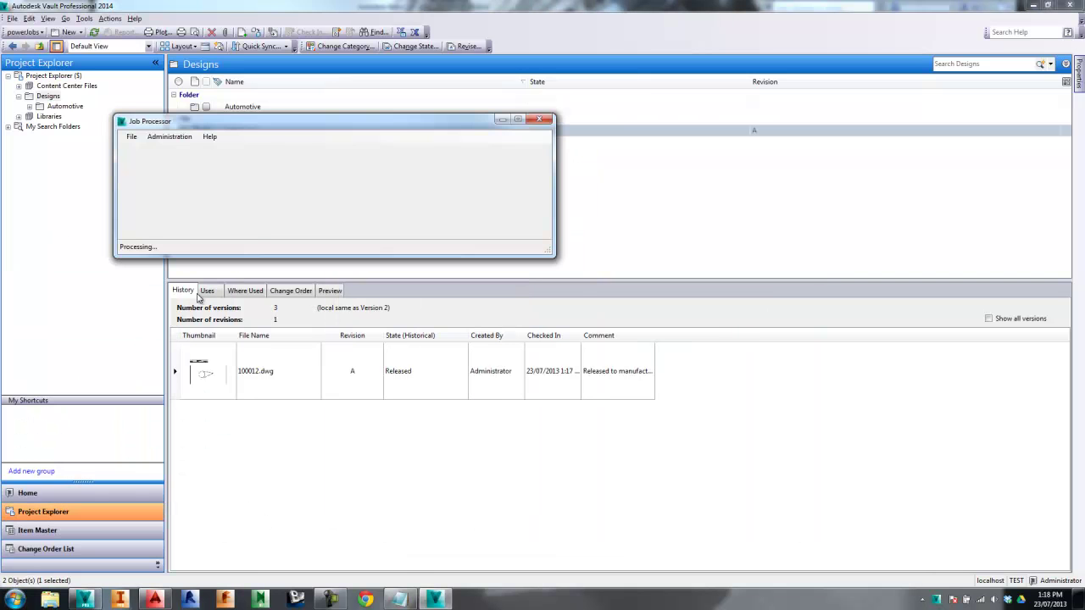
pyautogui.moveTo(235, 124); pyautogui.dragTo(352, 138)
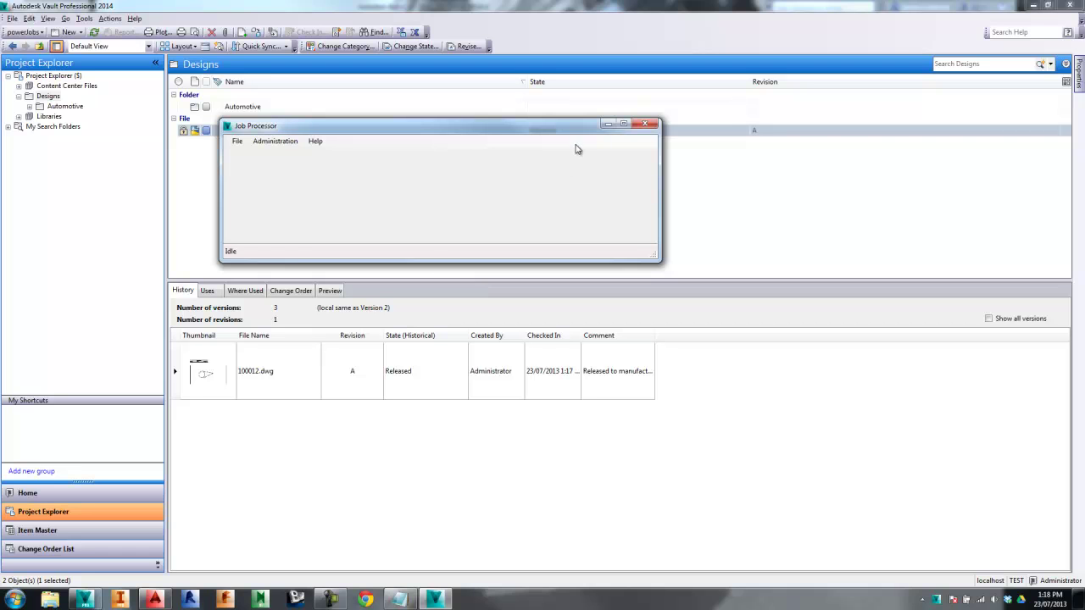
pyautogui.click(607, 126)
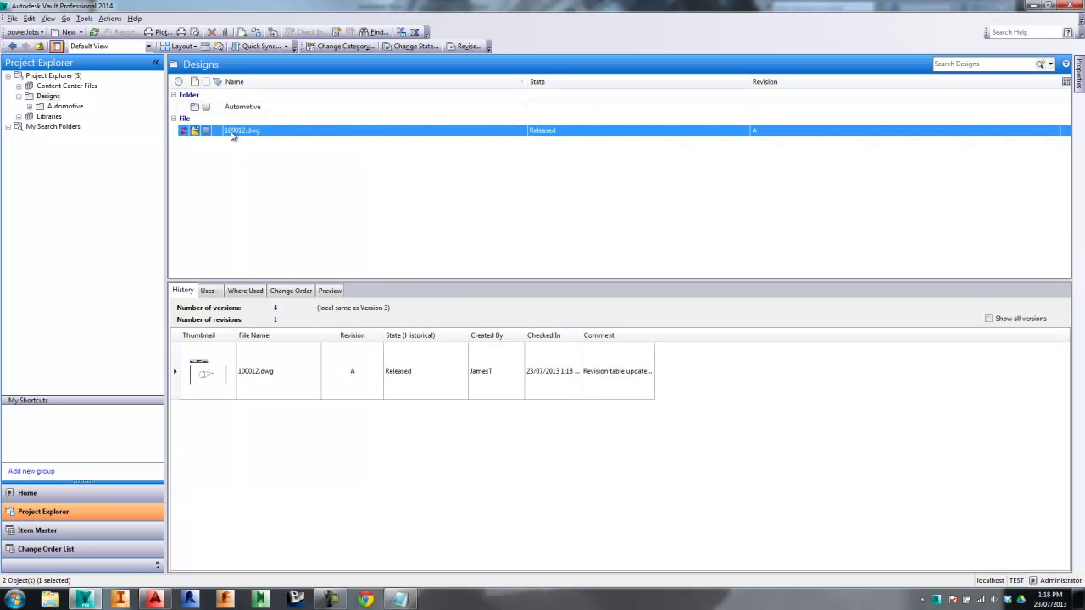
# Get and check out the latest 100012.dwg, now version 4
pyautogui.rightClick(244, 132)
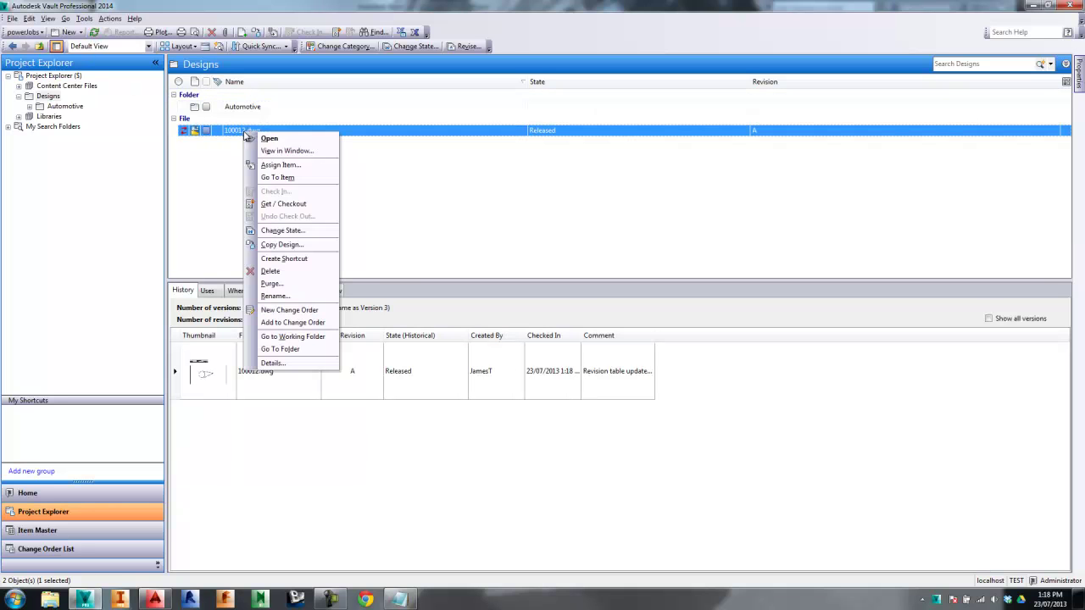
pyautogui.click(273, 204)
pyautogui.click(582, 234)
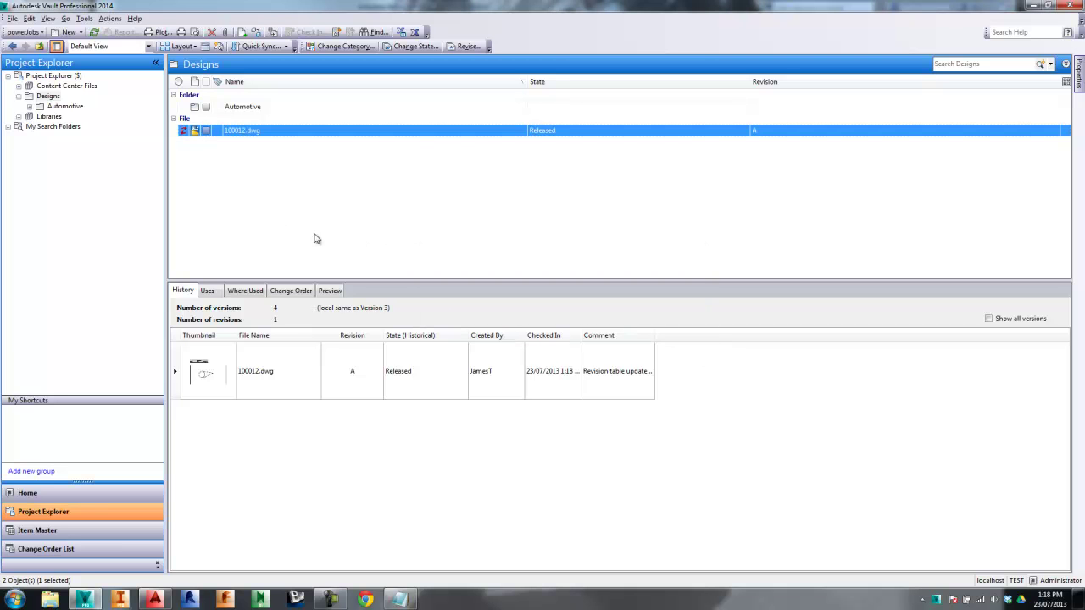
# In AutoCAD, open 100012.dwg read-only
pyautogui.click(149, 600)
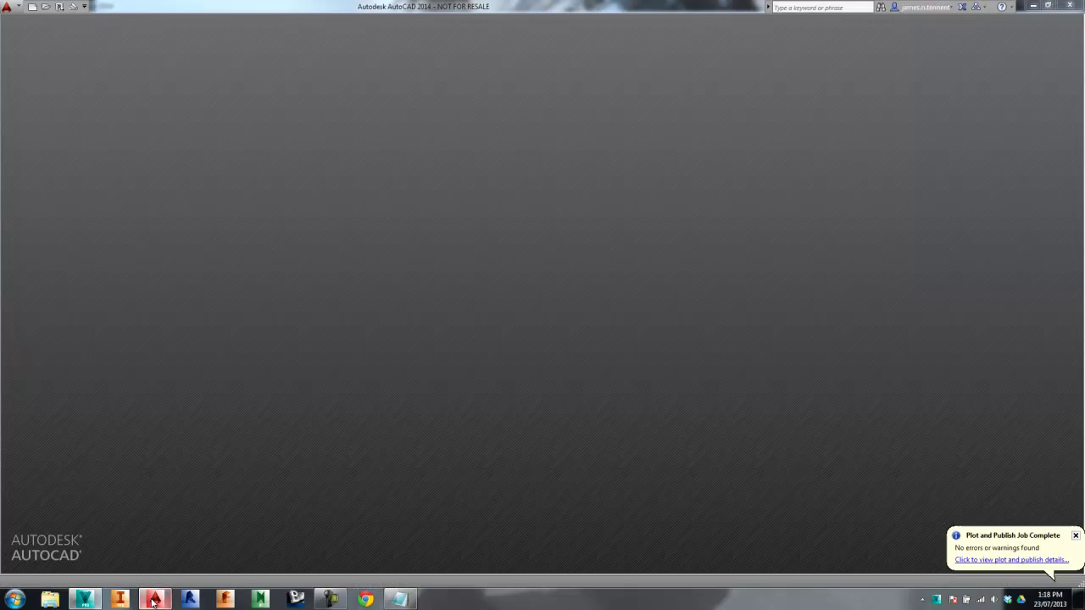
pyautogui.click(43, 8)
pyautogui.click(301, 183)
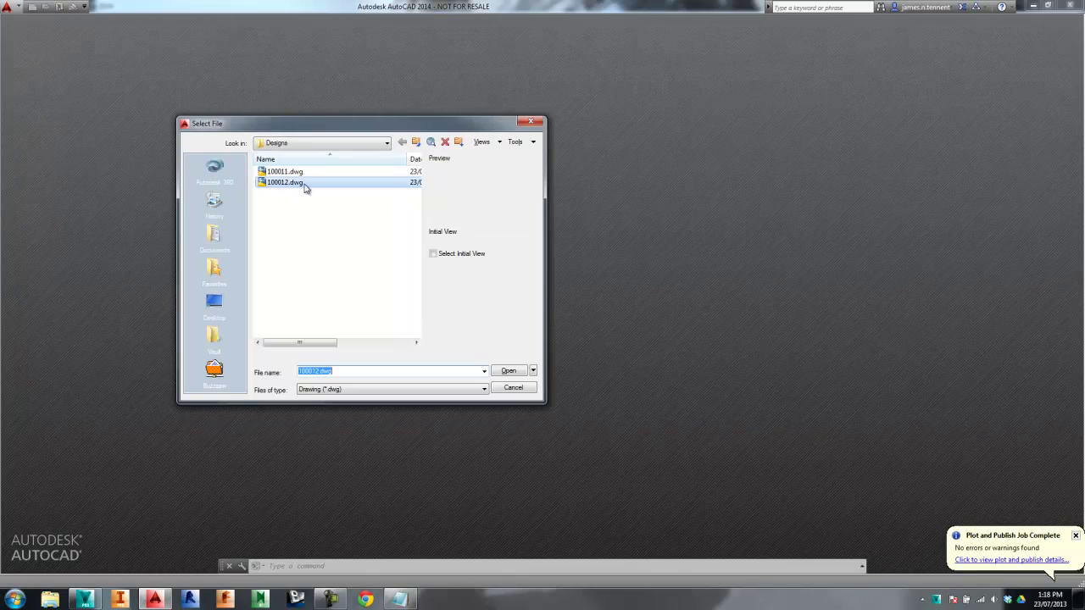
pyautogui.click(509, 370)
pyautogui.click(585, 326)
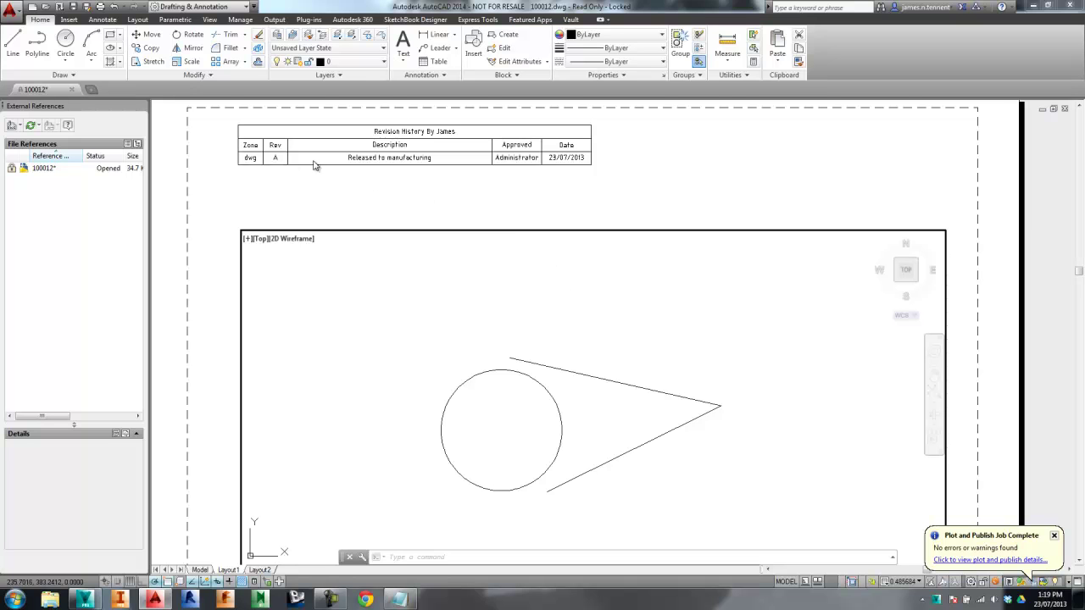
# Switch to paper space, accept the check-out prompt, and dismiss the Cannot Check Out notice
pyautogui.doubleClick(485, 221)
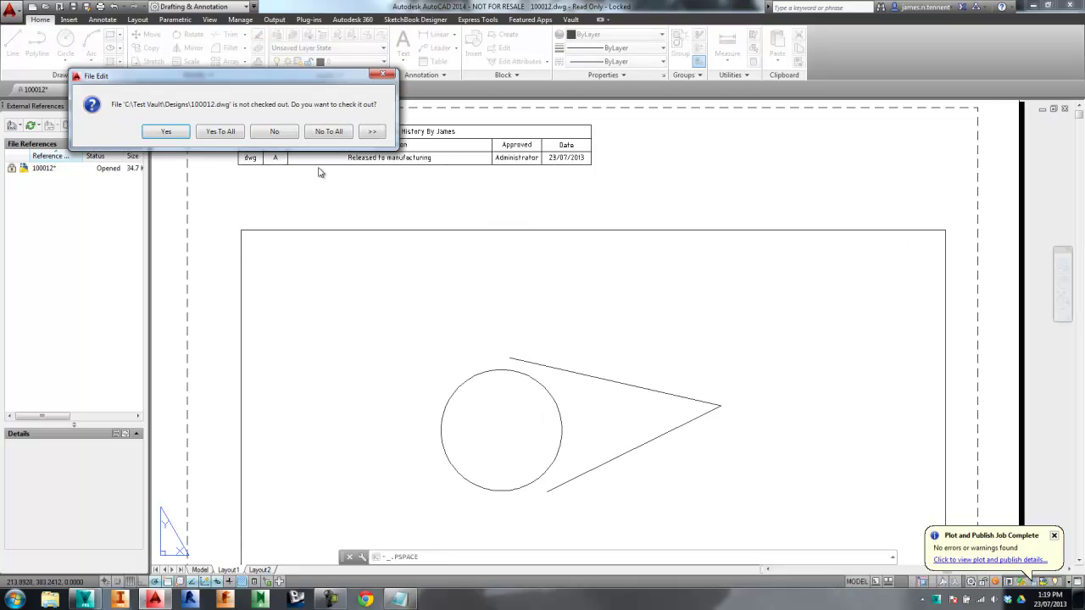
pyautogui.click(165, 132)
pyautogui.click(614, 382)
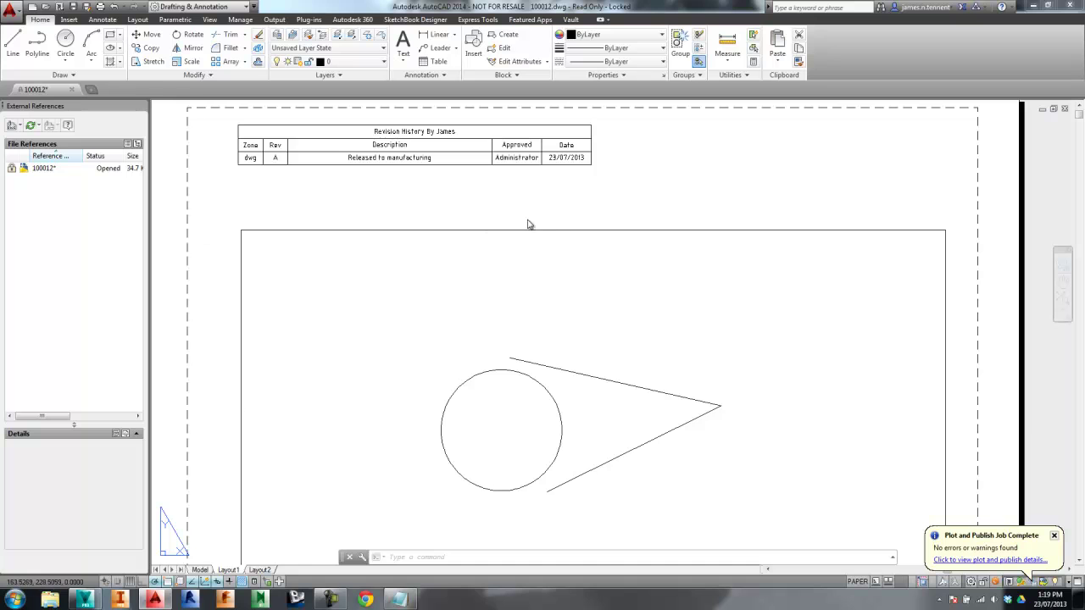
# Change the open drawing's lifecycle state to Work in Progress
pyautogui.rightClick(42, 167)
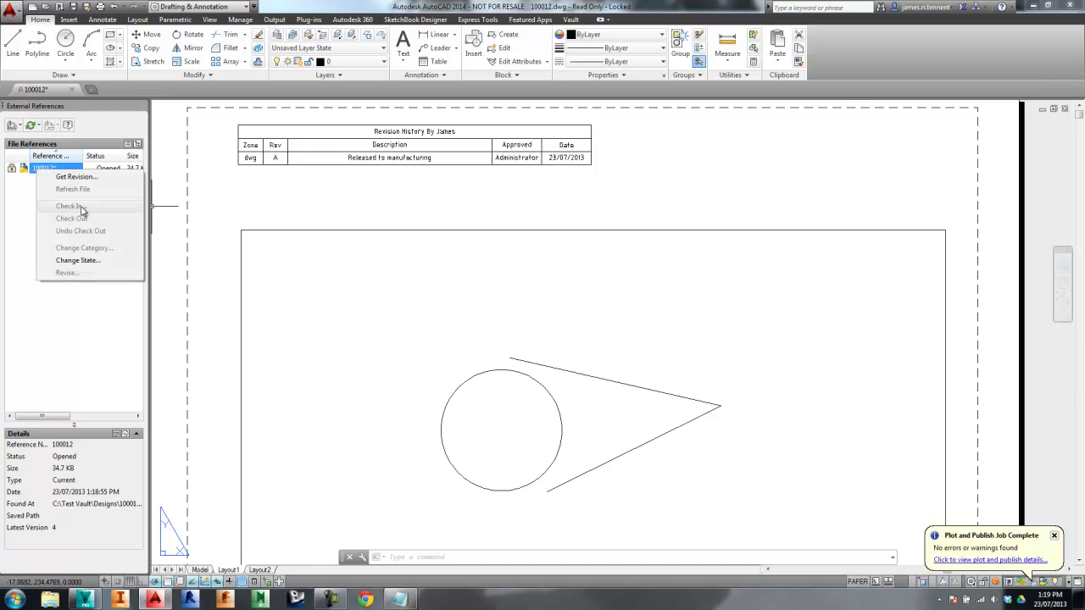
pyautogui.click(254, 235)
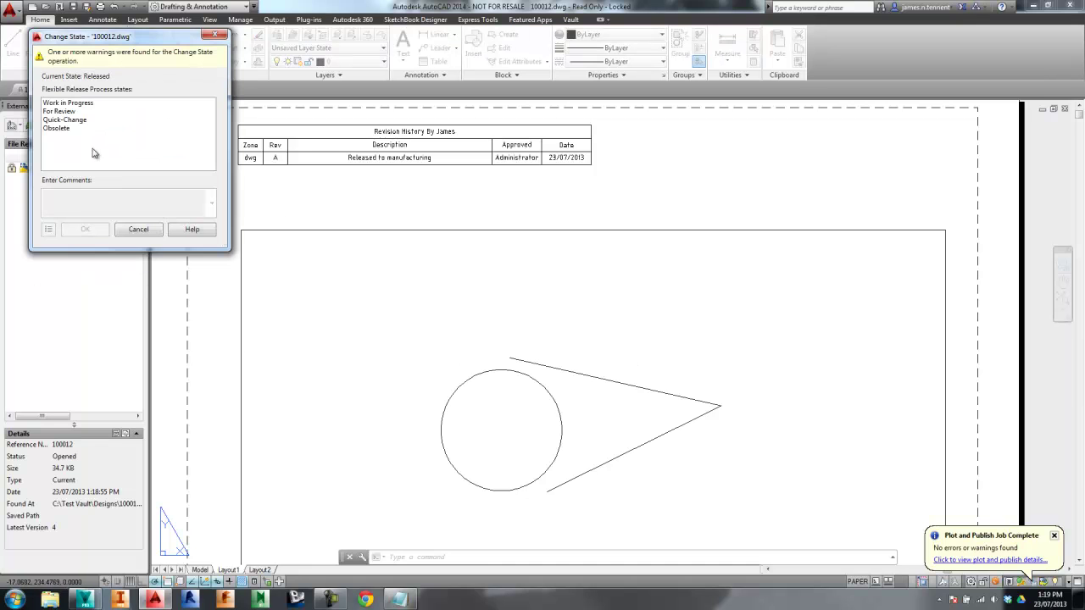
pyautogui.click(72, 103)
pyautogui.click(85, 230)
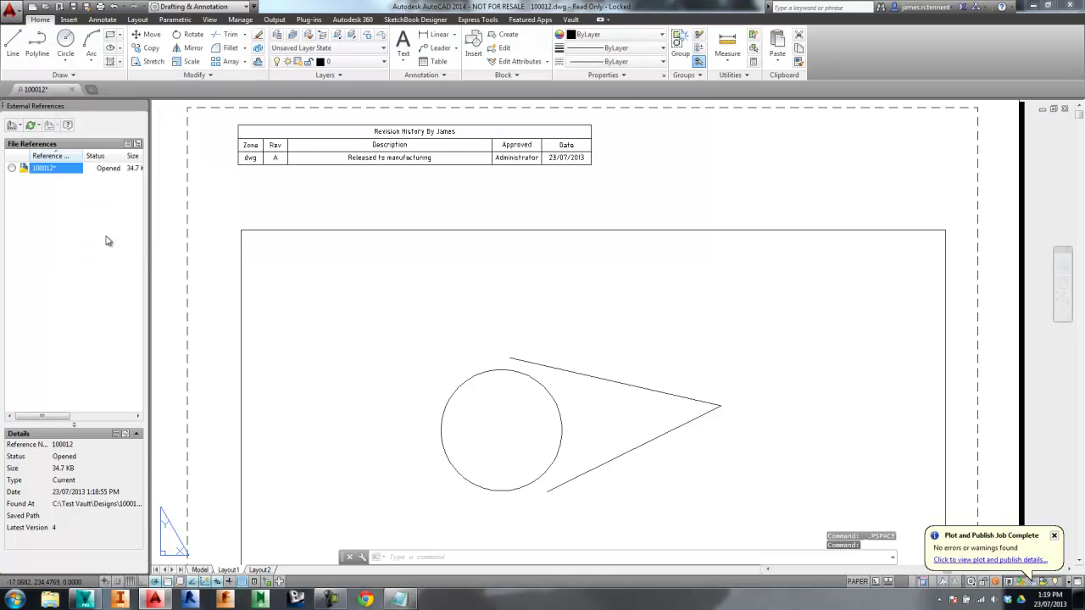
# Draw a circle centred on the triangle's apex in the viewport, then return to paper space
pyautogui.doubleClick(612, 347)
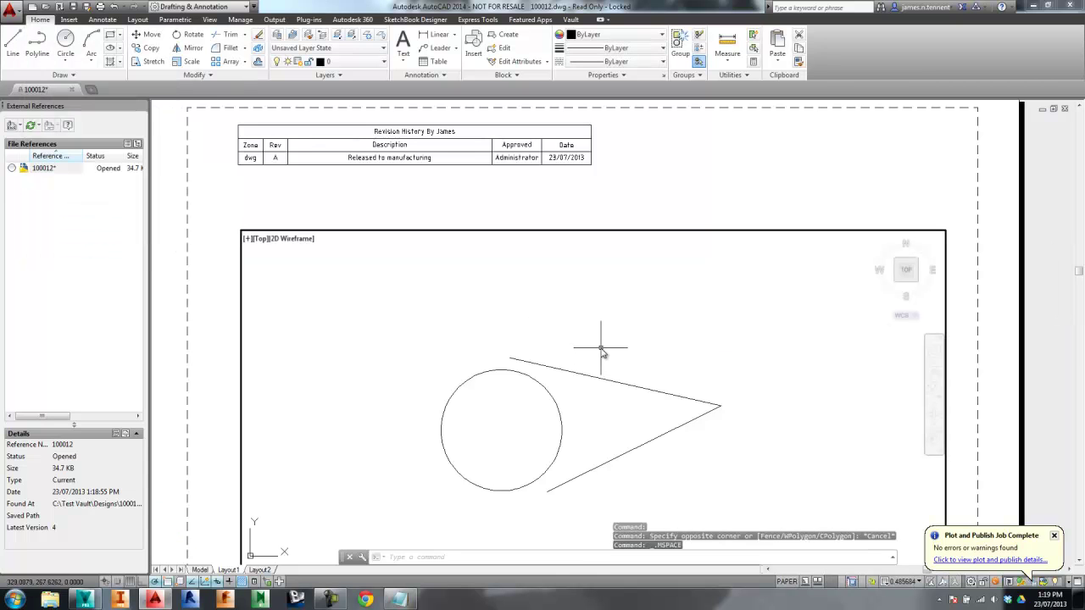
pyautogui.moveTo(615, 350); pyautogui.dragTo(605, 342, button='middle')
pyautogui.click(66, 42)
pyautogui.click(714, 396)
pyautogui.click(746, 392)
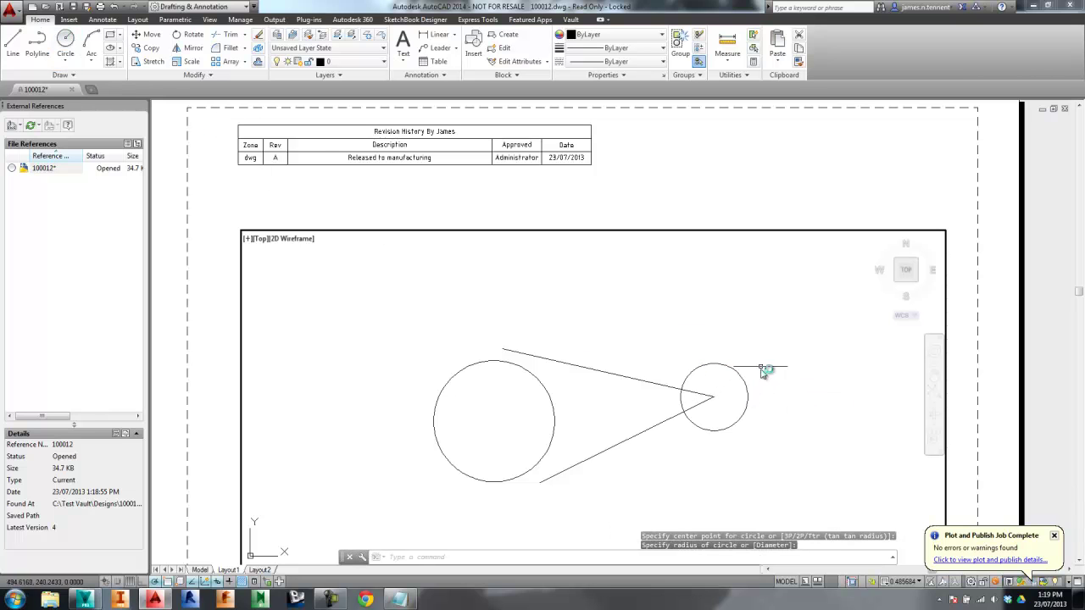
pyautogui.doubleClick(648, 186)
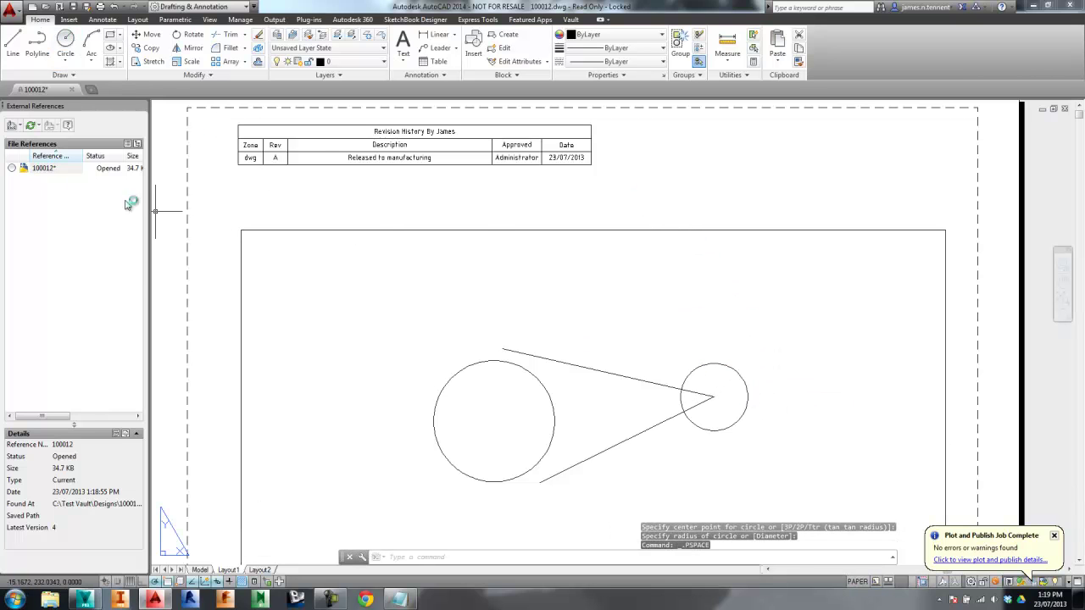
# Check out 100012.dwg, overwriting local edits, and update properties to add revision row B
pyautogui.rightClick(42, 168)
pyautogui.click(76, 223)
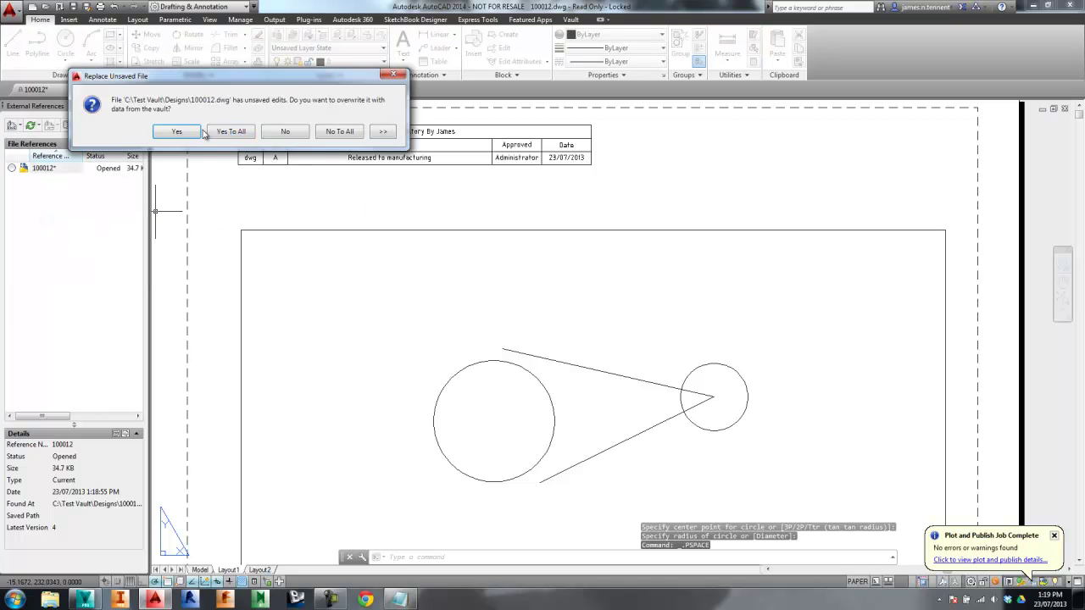
pyautogui.click(178, 131)
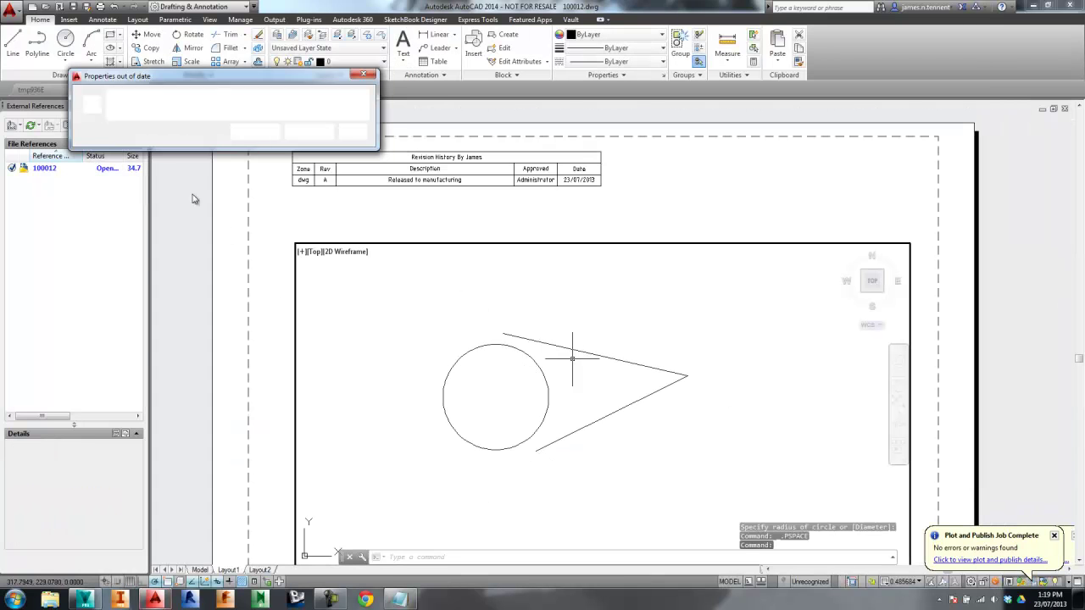
pyautogui.click(268, 134)
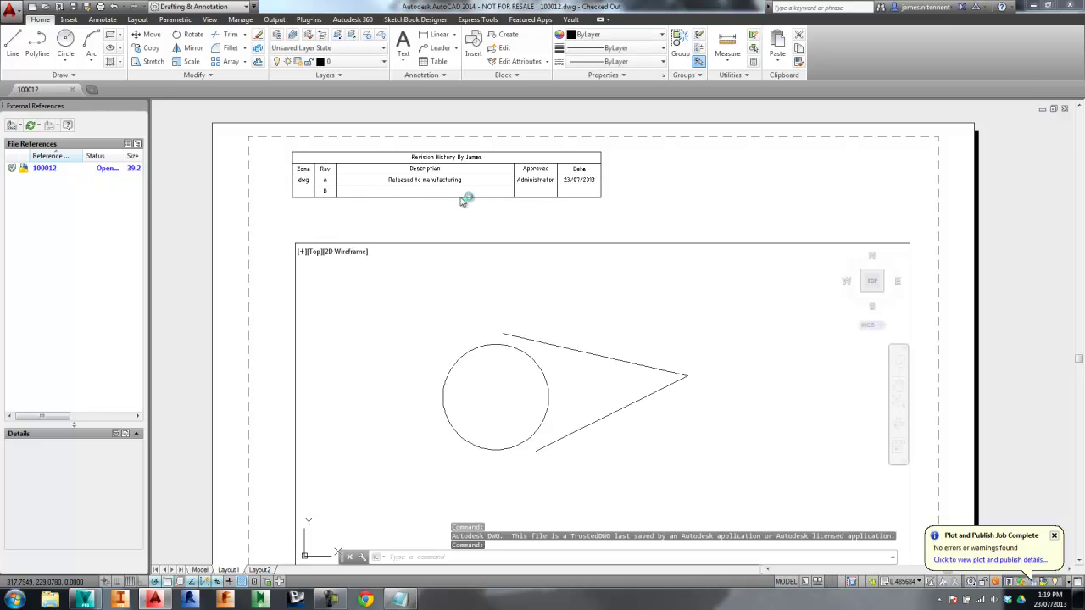
# Draw a small circle centred on the triangle's apex
pyautogui.click(65, 42)
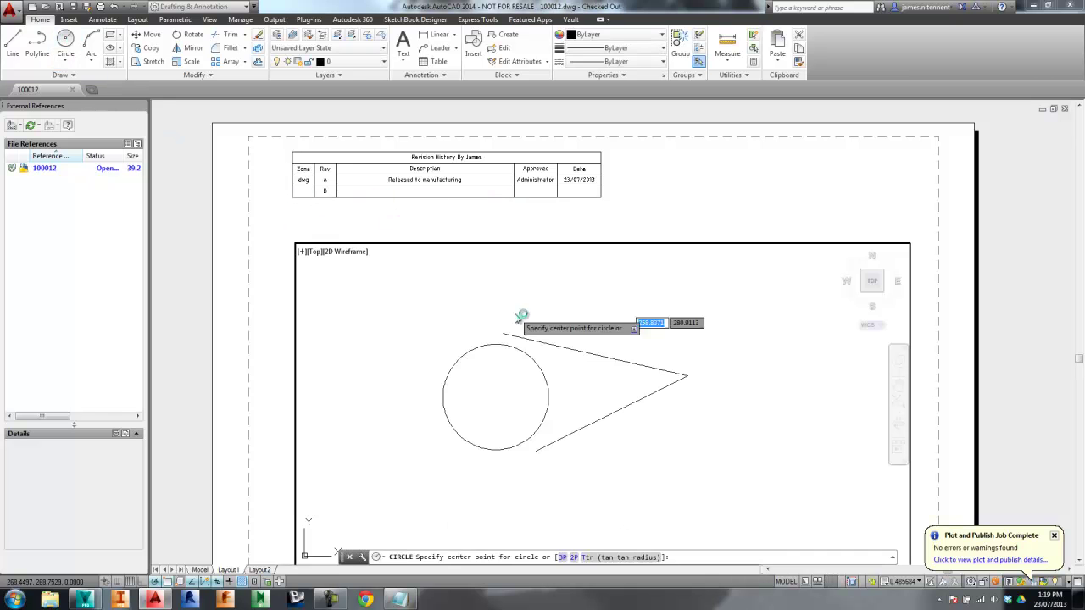
pyautogui.click(687, 376)
pyautogui.click(712, 354)
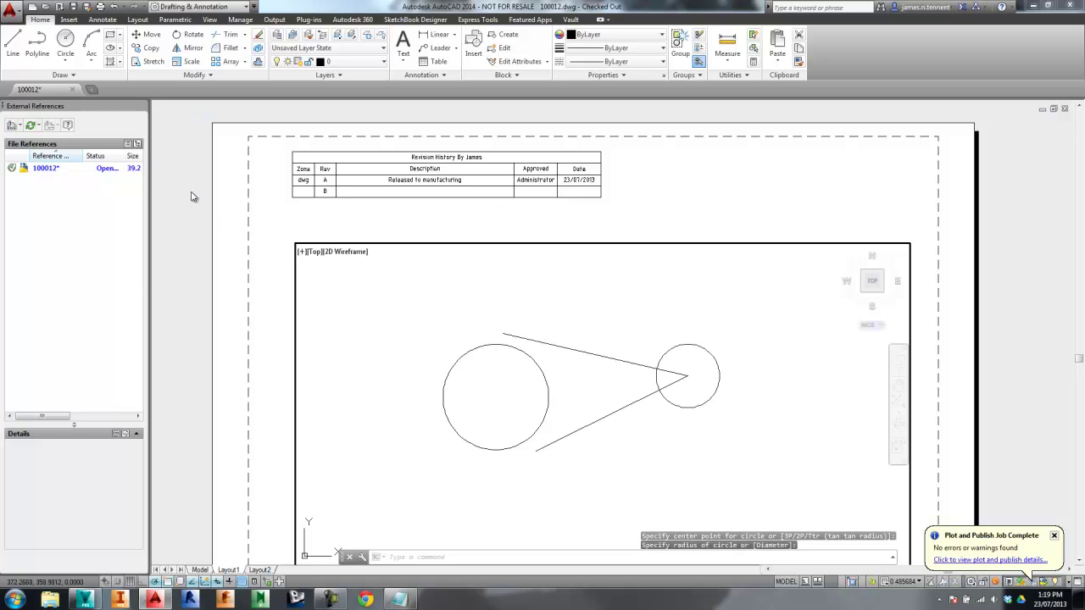
# Save and check 100012.dwg into Vault, then close the drawing
pyautogui.rightClick(52, 172)
pyautogui.click(127, 206)
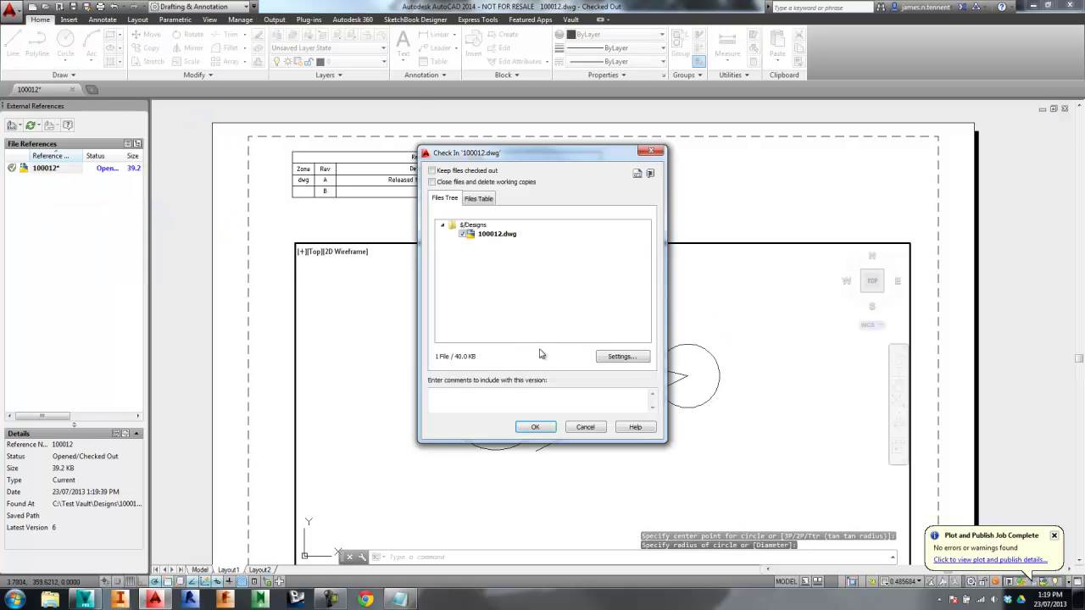
pyautogui.click(527, 428)
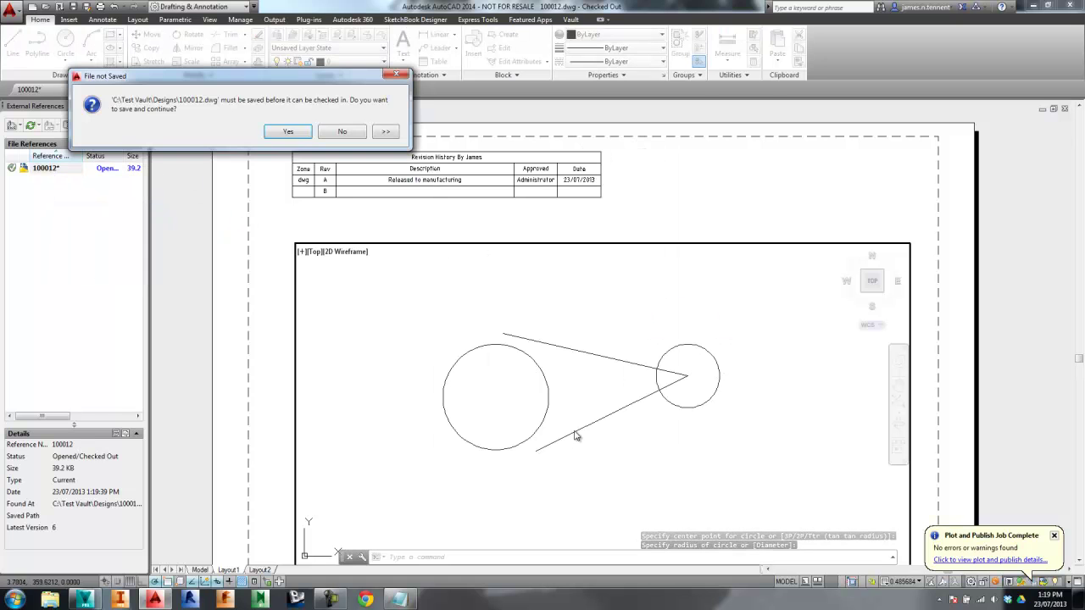
pyautogui.click(283, 134)
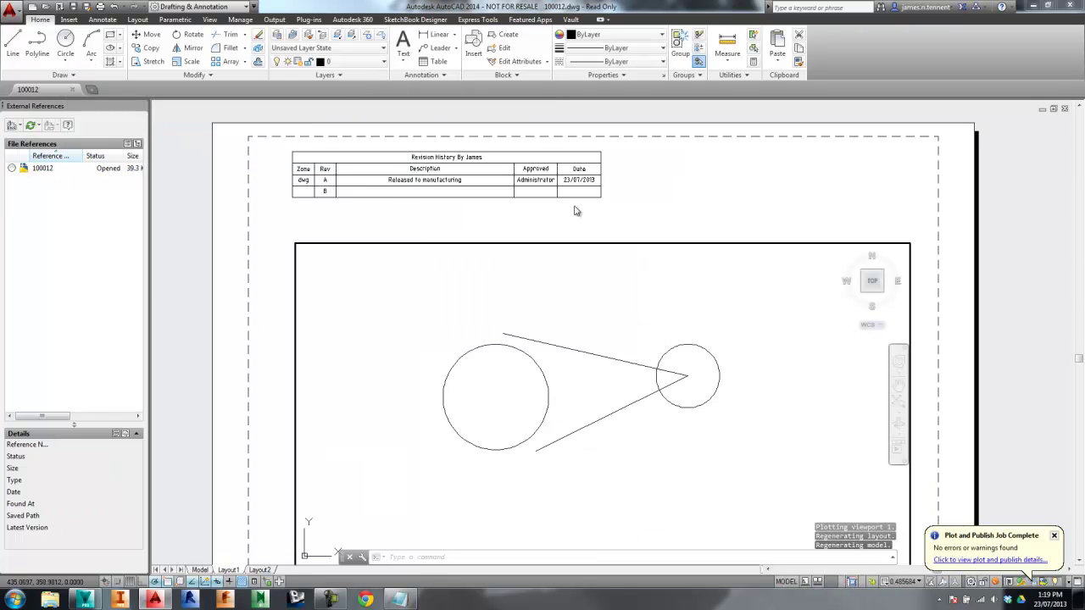
pyautogui.click(1064, 108)
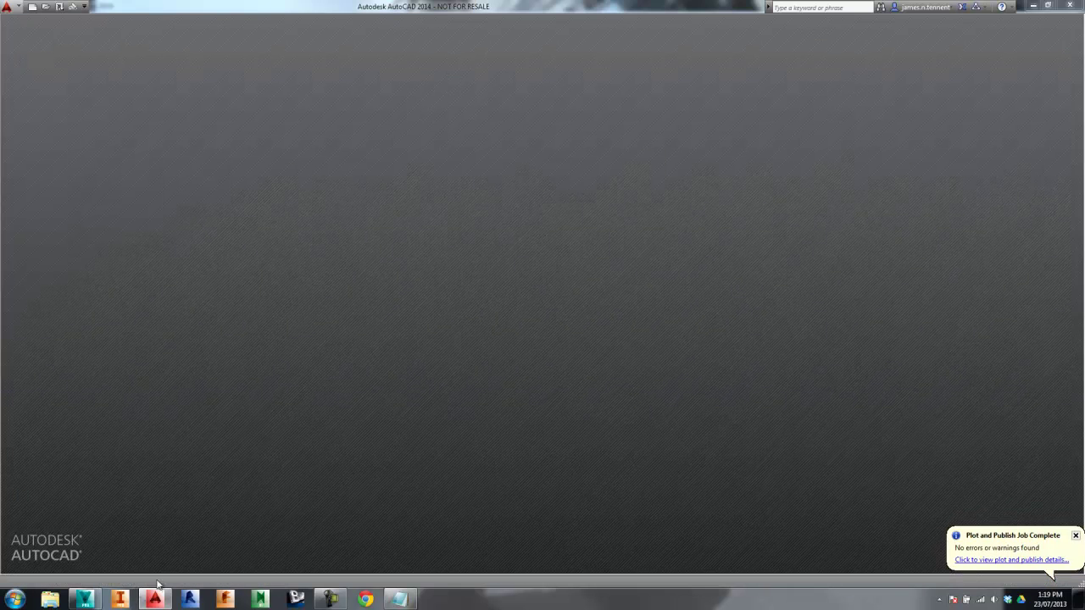
pyautogui.click(85, 599)
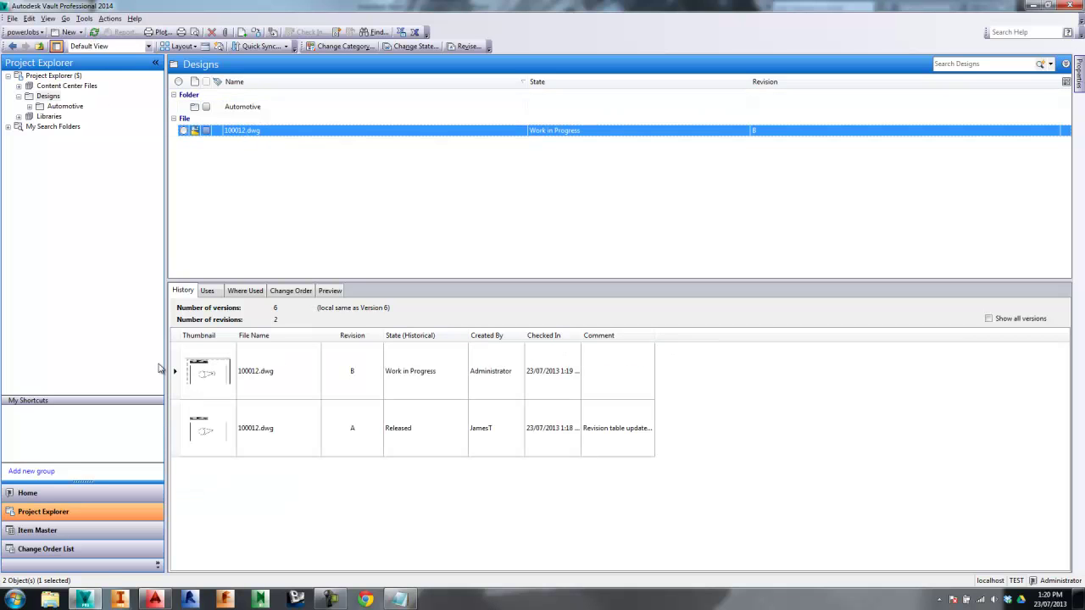
# Change 100012.dwg's lifecycle state to Released with the comment 'Added Circle'
pyautogui.rightClick(243, 134)
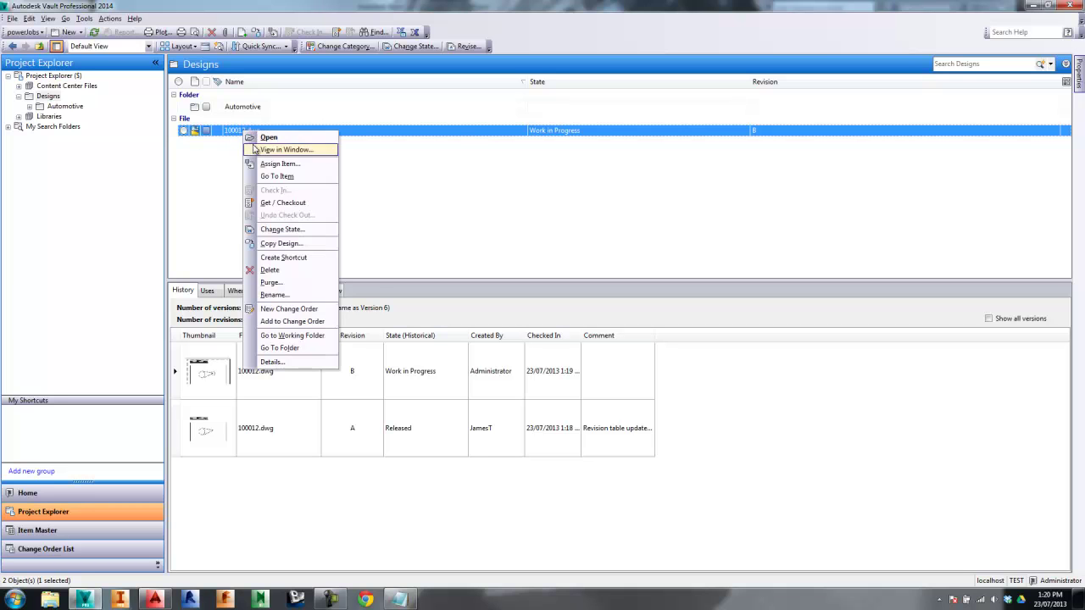
pyautogui.click(301, 230)
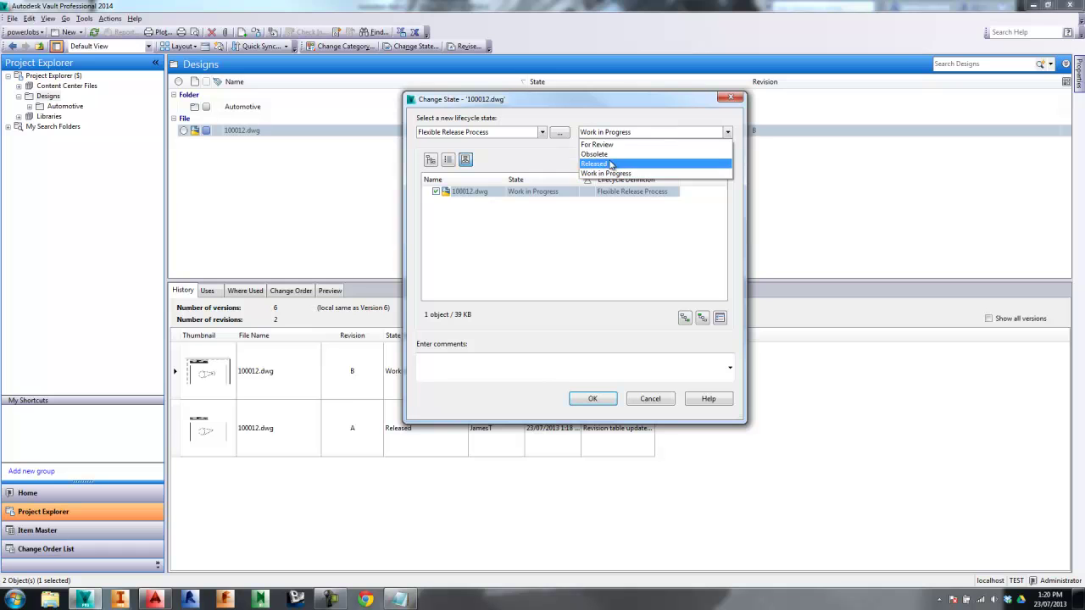
pyautogui.click(603, 164)
pyautogui.click(526, 368)
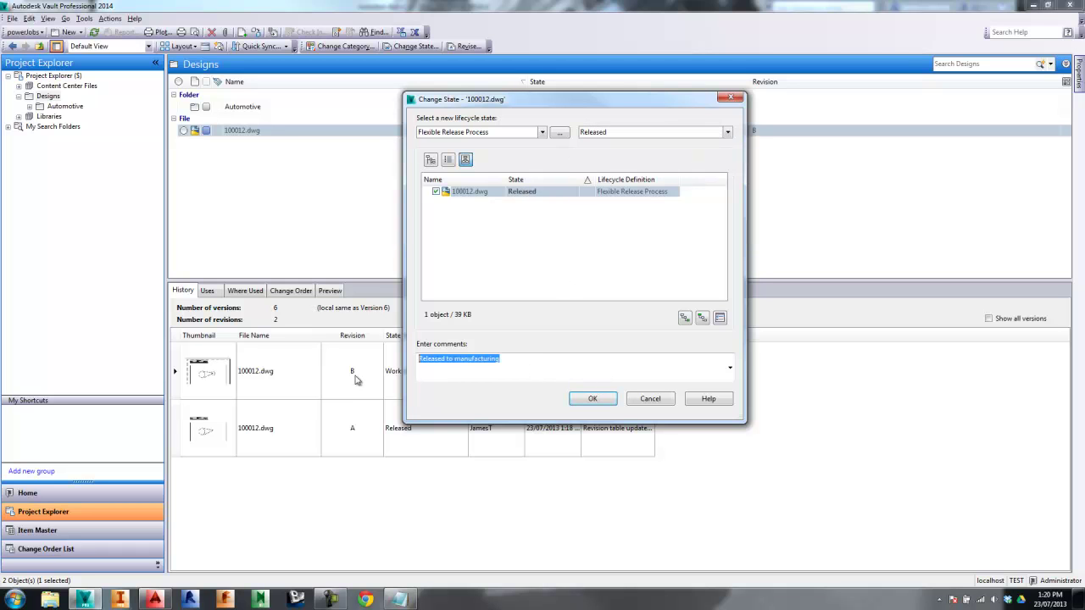
pyautogui.write('Added Circle')
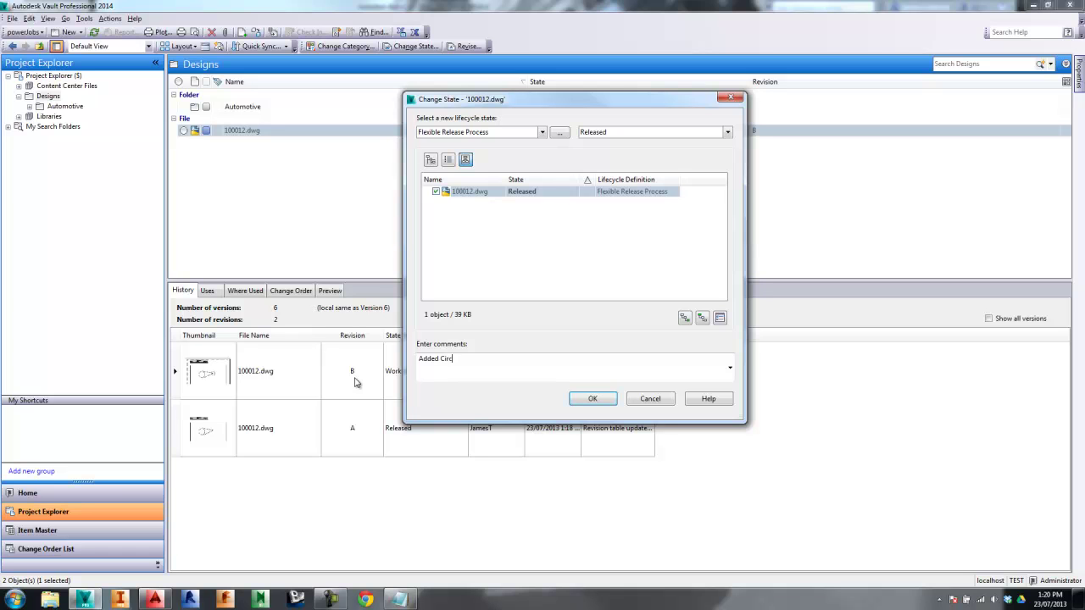
pyautogui.click(590, 400)
# Get the latest 100012.dwg from Vault
pyautogui.rightClick(239, 133)
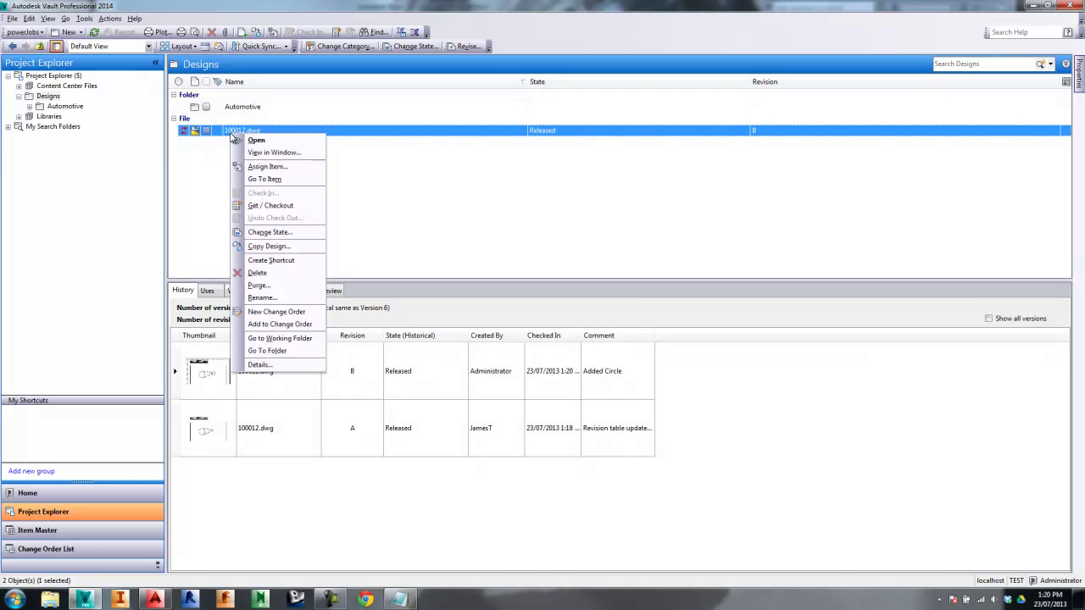
pyautogui.click(268, 207)
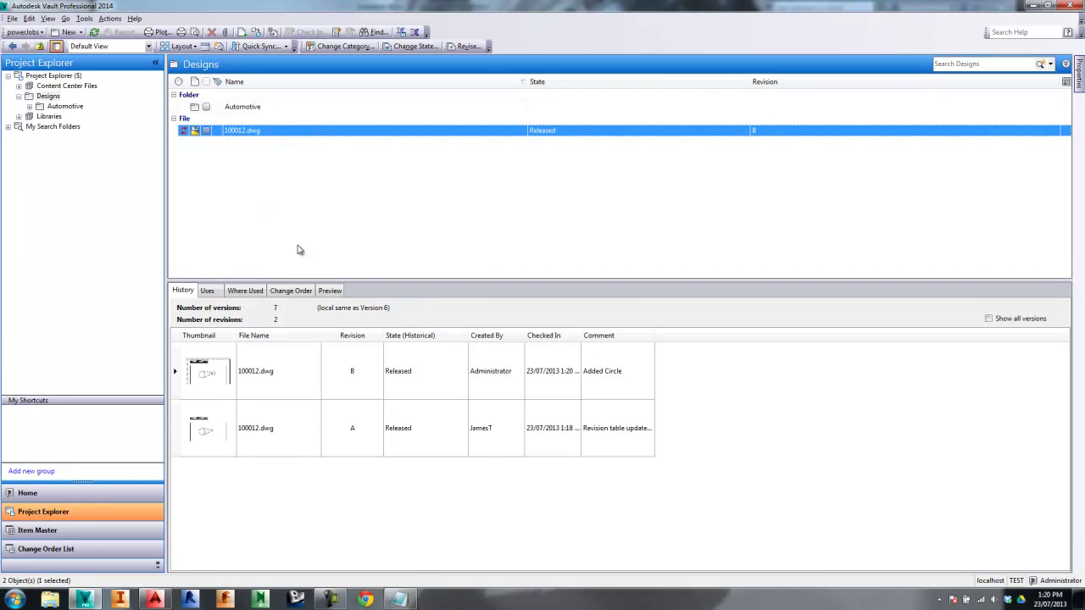
pyautogui.click(581, 232)
# Launch the Job Processor and bring up its window from the notification area
pyautogui.click(13, 600)
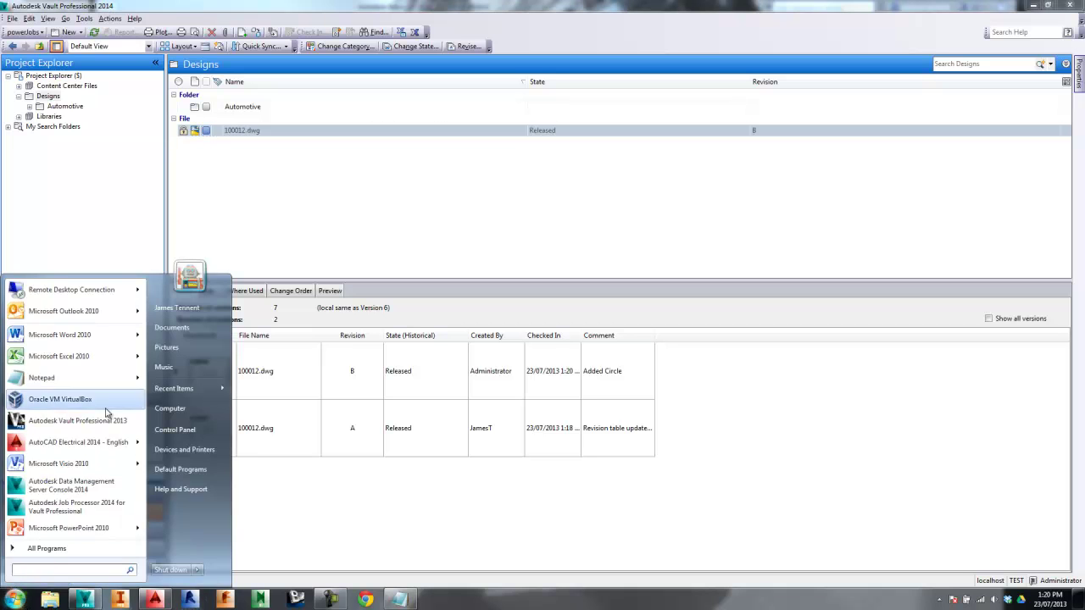
pyautogui.click(66, 510)
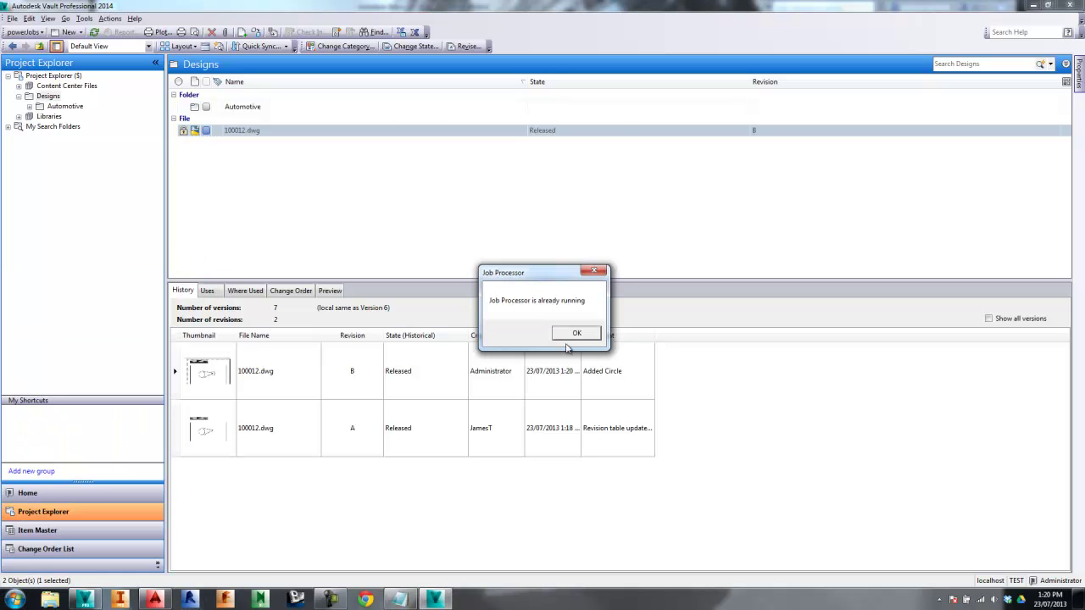
pyautogui.click(572, 334)
pyautogui.click(939, 599)
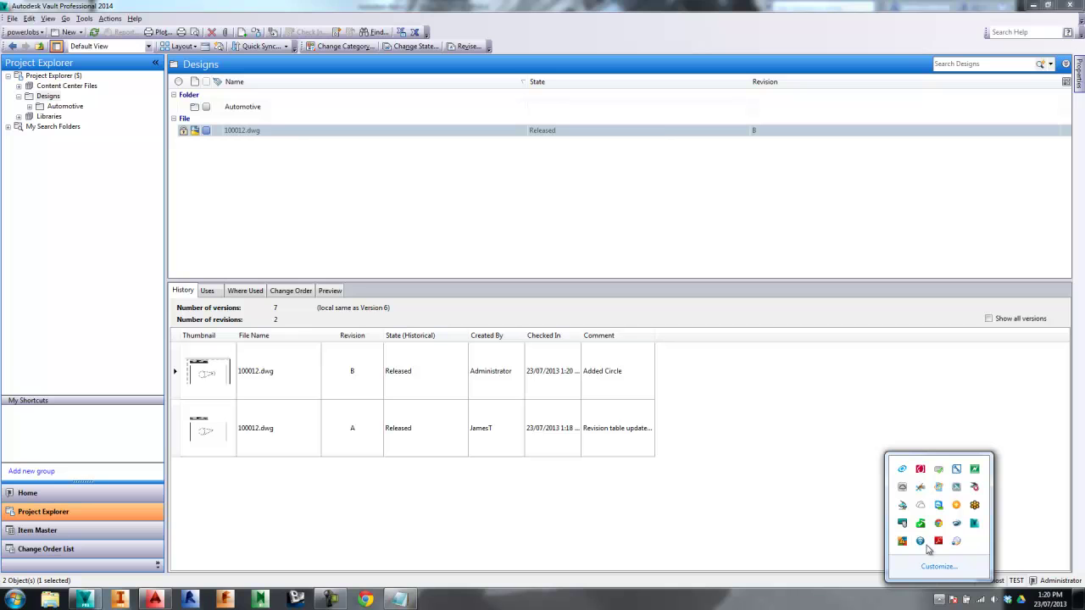
pyautogui.doubleClick(973, 525)
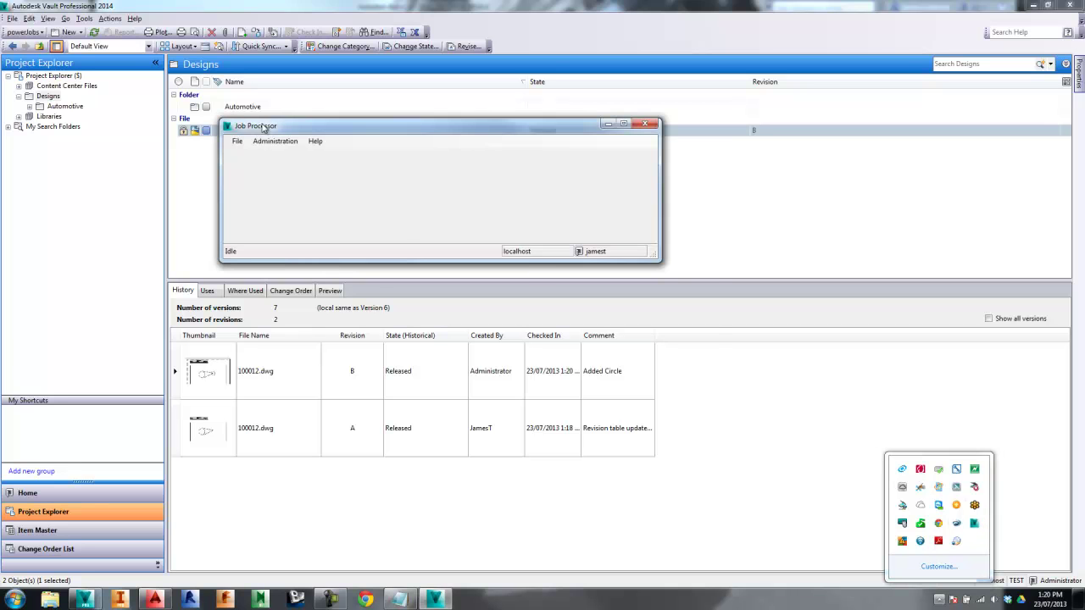
pyautogui.moveTo(264, 127); pyautogui.dragTo(316, 225)
# Pause and resume the Job Processor to run the queued revision-table job, then minimize it
pyautogui.click(290, 239)
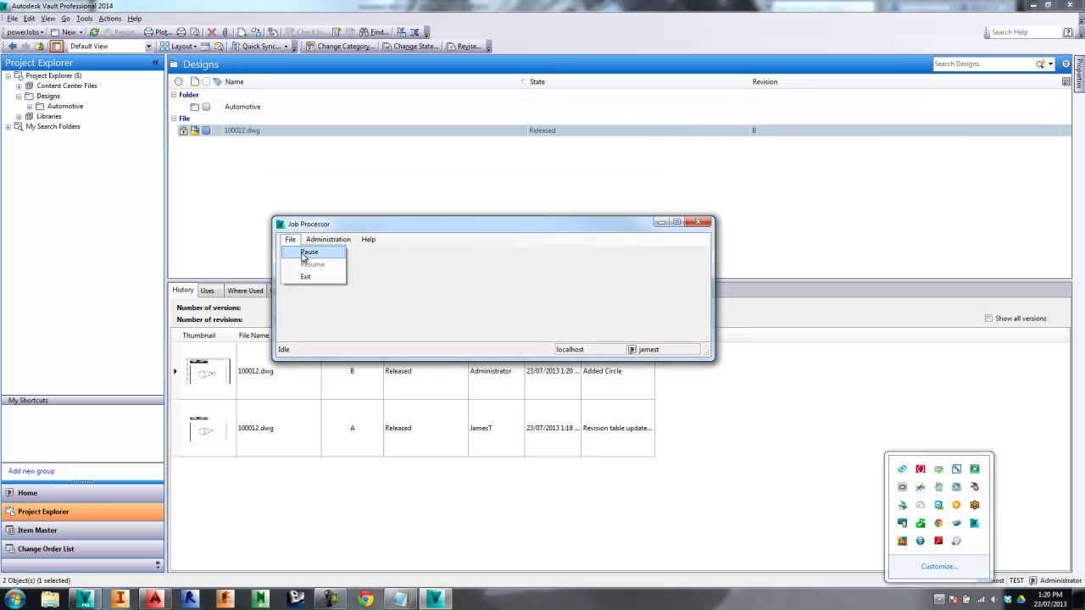
pyautogui.click(306, 253)
pyautogui.click(290, 239)
pyautogui.click(310, 265)
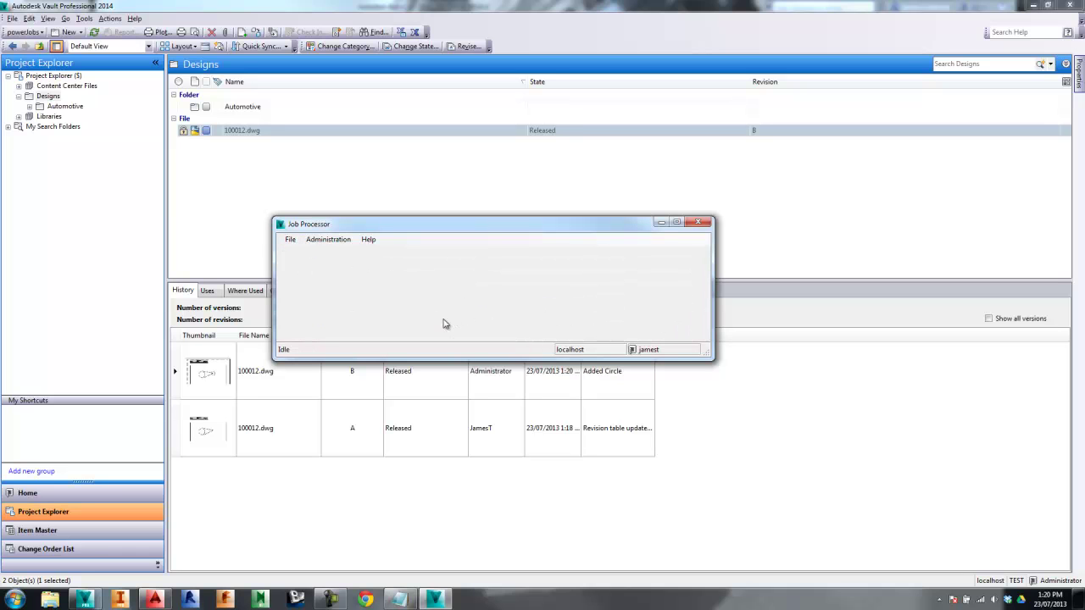
pyautogui.click(661, 222)
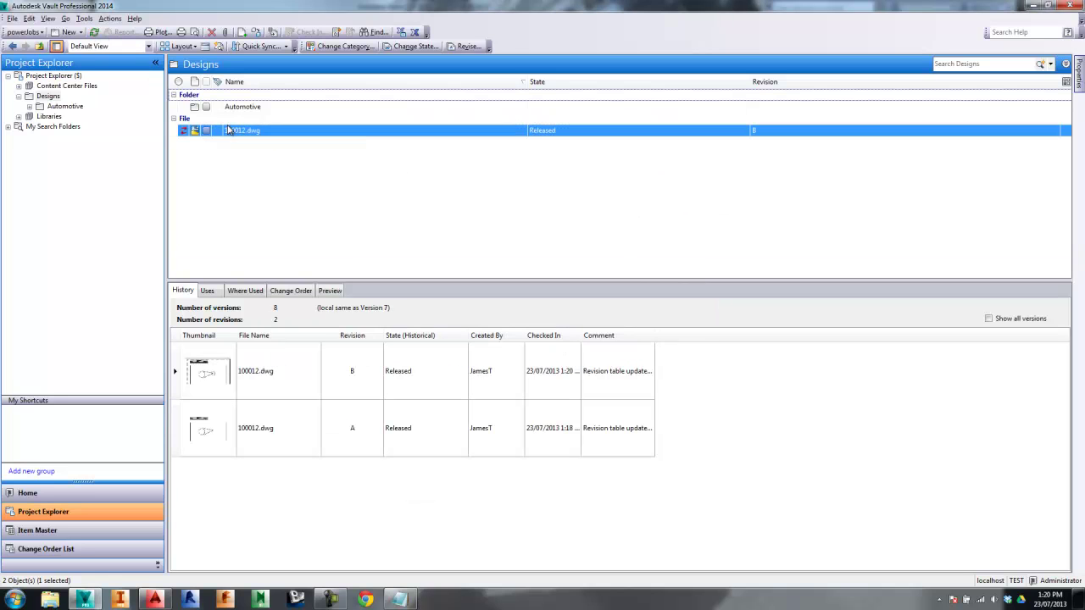
# Download the latest version 8 of 100012.dwg from Vault
pyautogui.rightClick(230, 132)
pyautogui.click(261, 202)
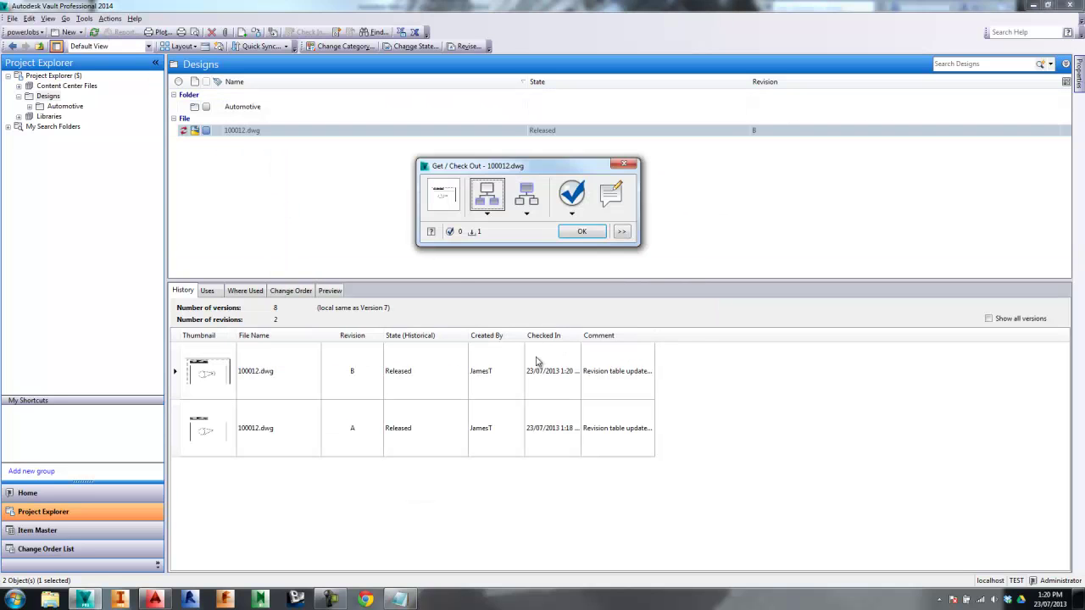
pyautogui.click(571, 237)
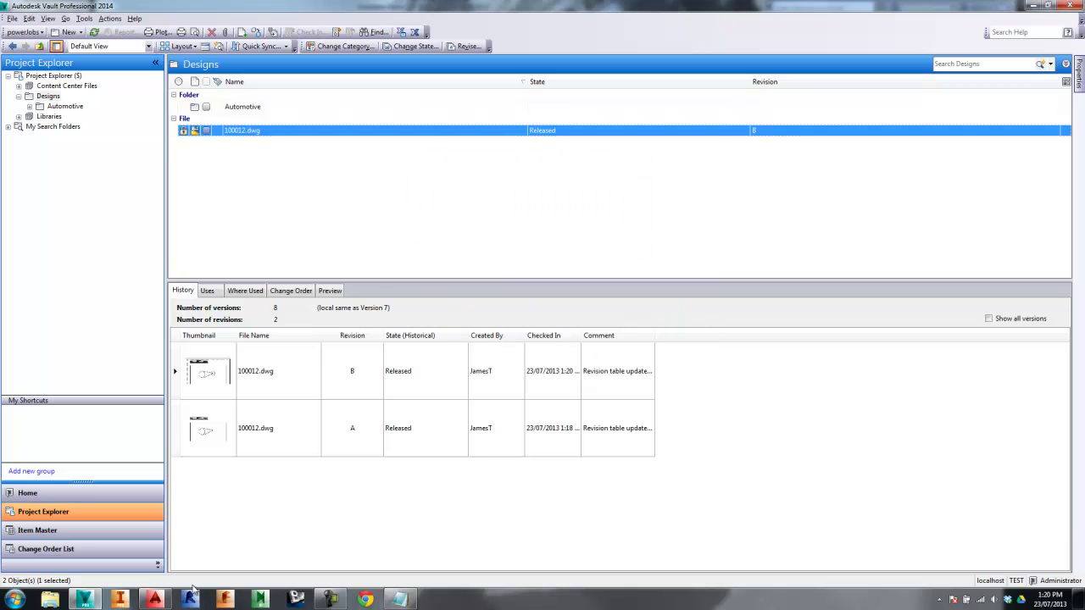
# Open 100012.dwg read-only in AutoCAD to view revision rows A and B
pyautogui.click(155, 599)
pyautogui.click(45, 8)
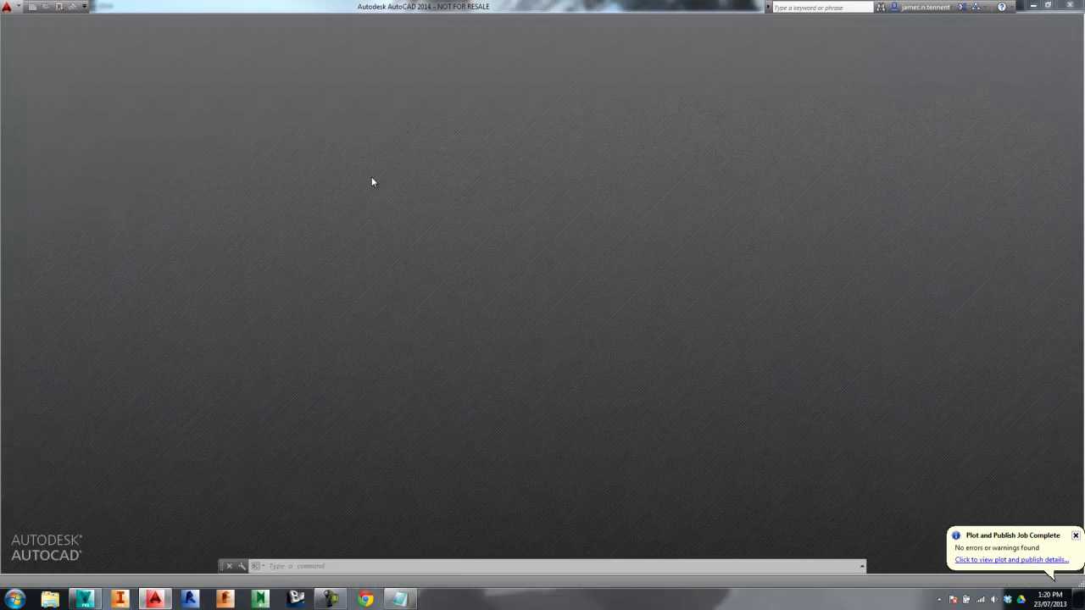
pyautogui.click(510, 372)
pyautogui.click(604, 326)
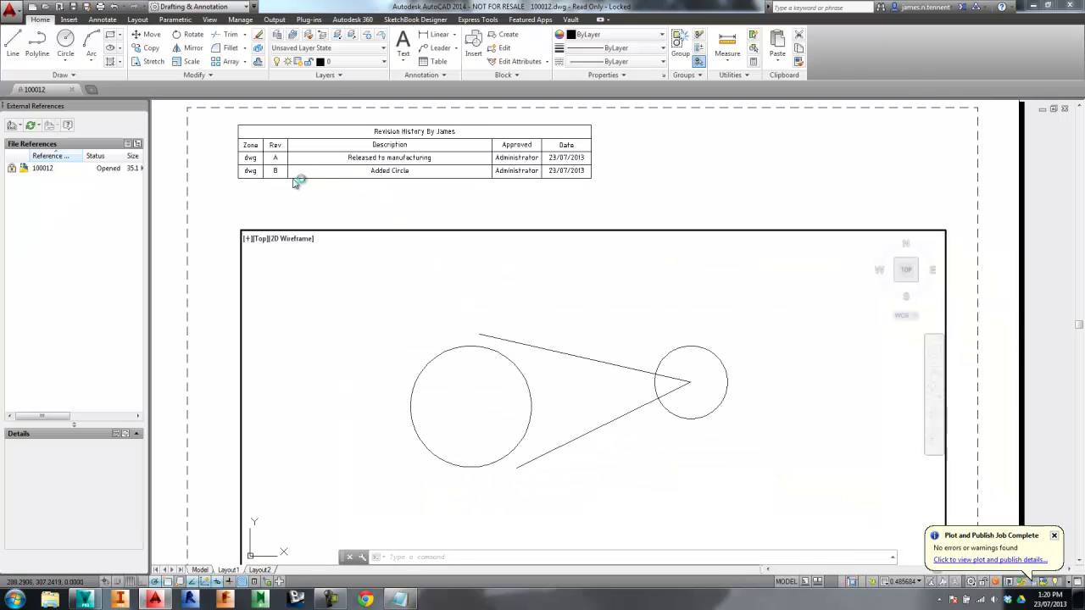